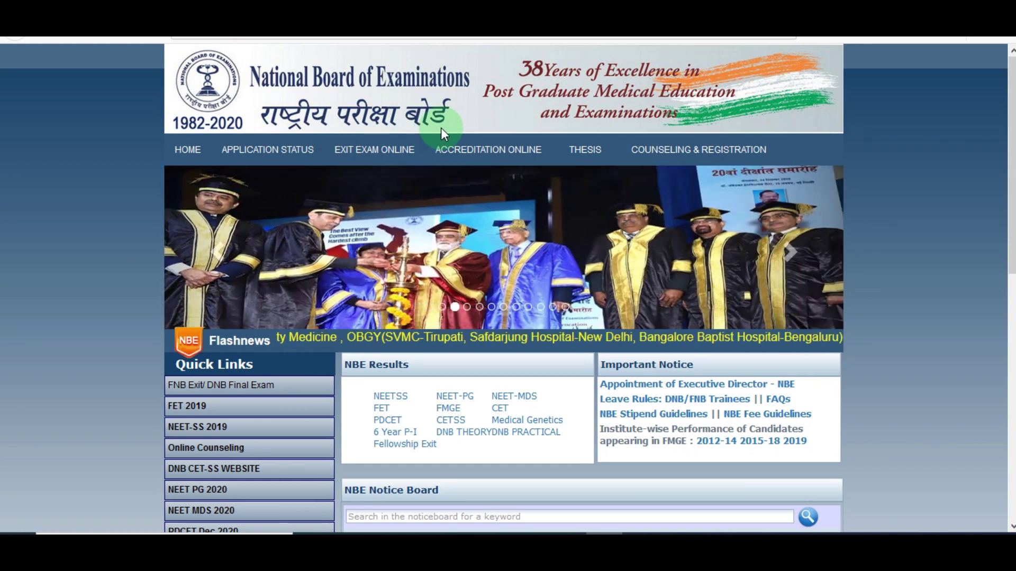
- Switch to the recruitment advertisement 21005/RECT/2020 PDF
{"action": "key", "text": "ctrl+Tab"}
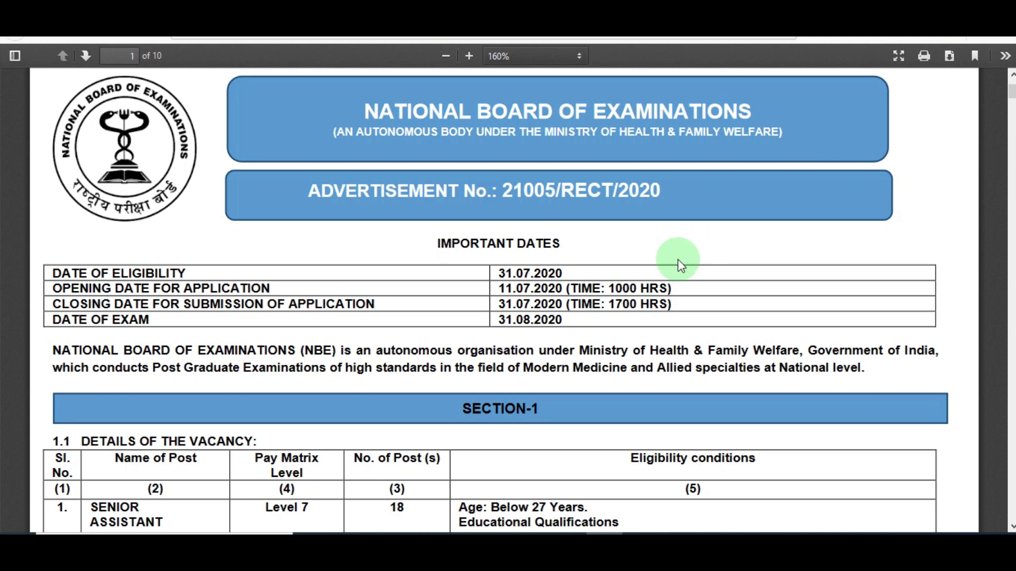
- Review the advertisement's vacancy table, then return to the NBE registration page
{"action": "scroll", "coordinate": [498, 300], "scroll_direction": "down", "scroll_amount": 5}
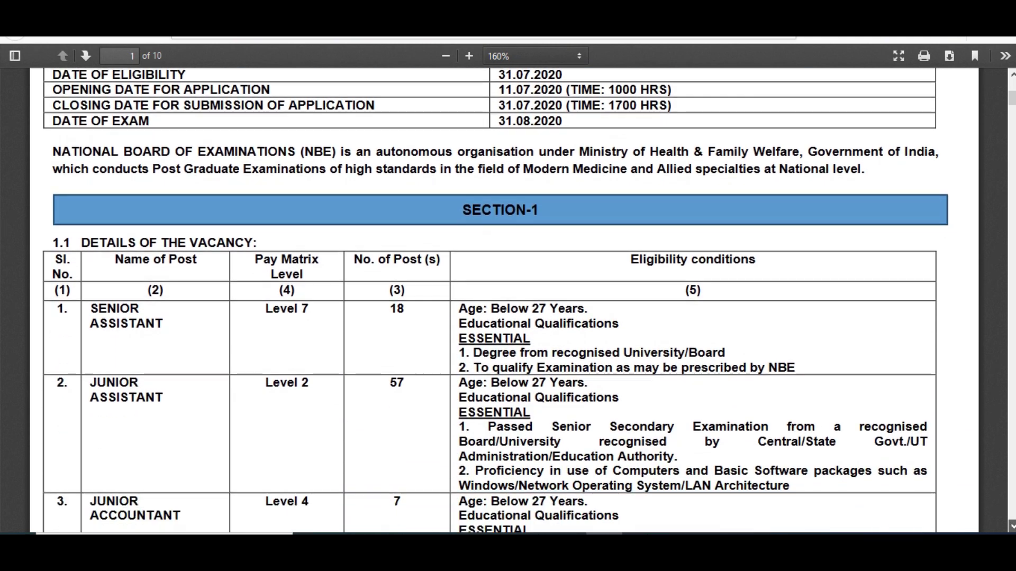
{"action": "scroll", "coordinate": [497, 300], "scroll_direction": "down", "scroll_amount": 2}
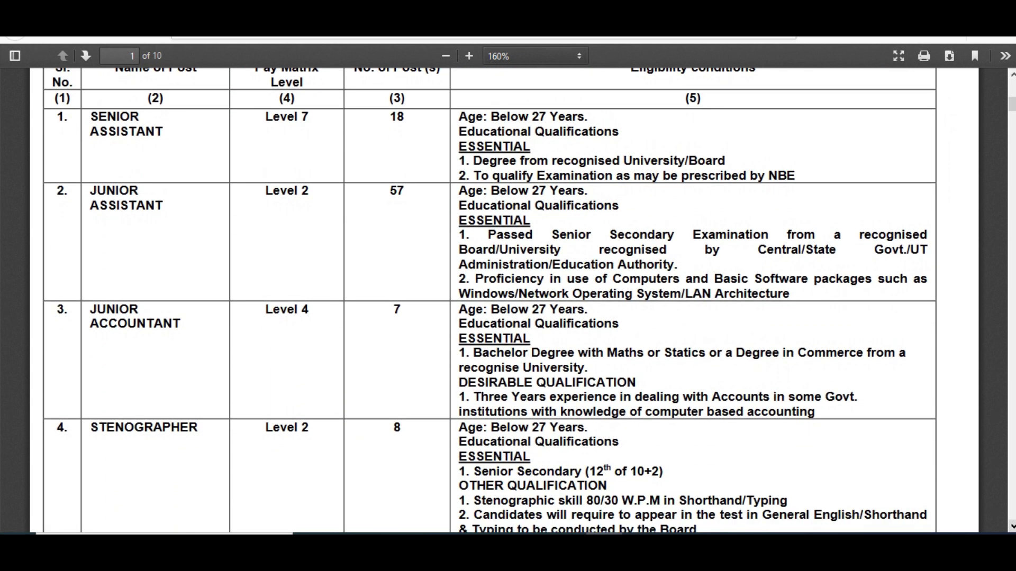
{"action": "scroll", "coordinate": [1009, 86], "scroll_direction": "up", "scroll_amount": 3}
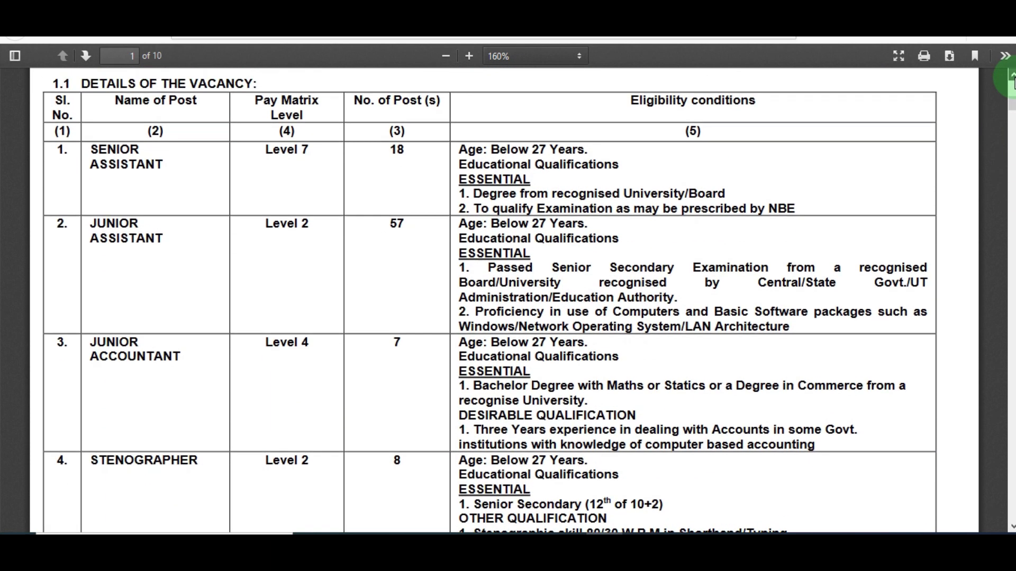
{"action": "scroll", "coordinate": [1012, 79], "scroll_direction": "up", "scroll_amount": 6}
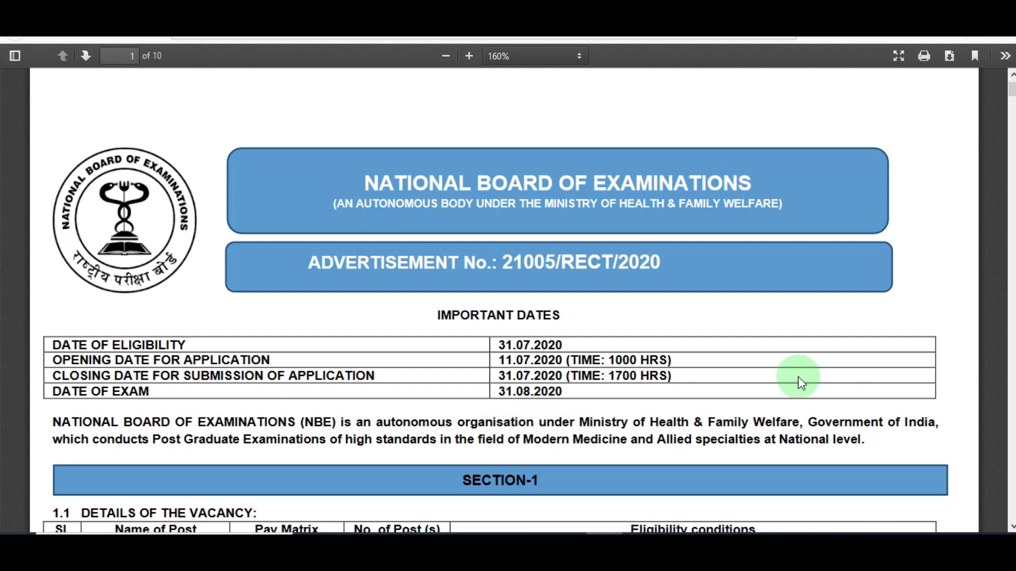
{"action": "left_click", "coordinate": [434, 12]}
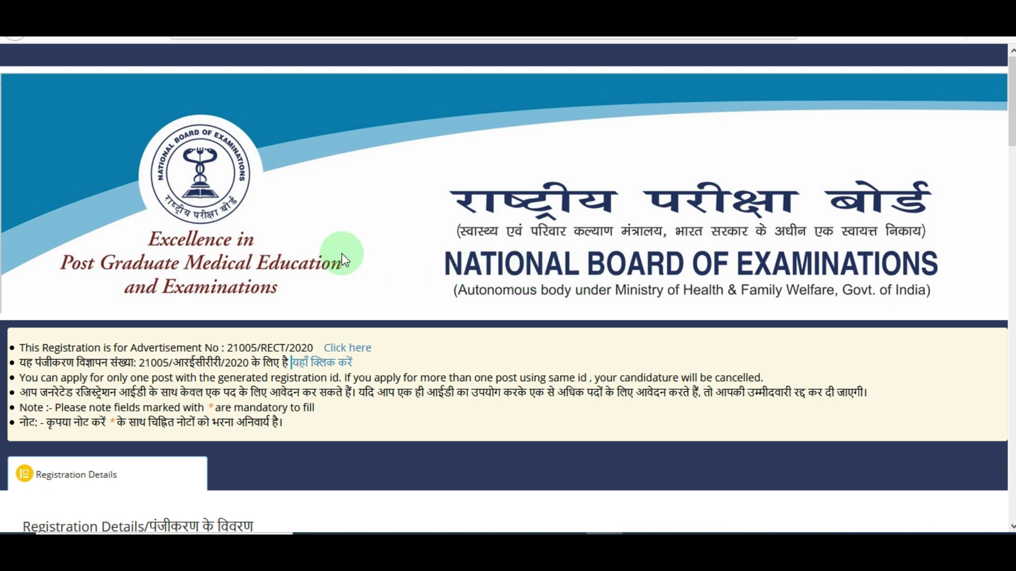
- Compare the posts' pay levels and select Junior Assistant (Pay Matrix Level 2)
{"action": "scroll", "coordinate": [363, 254], "scroll_direction": "down", "scroll_amount": 9}
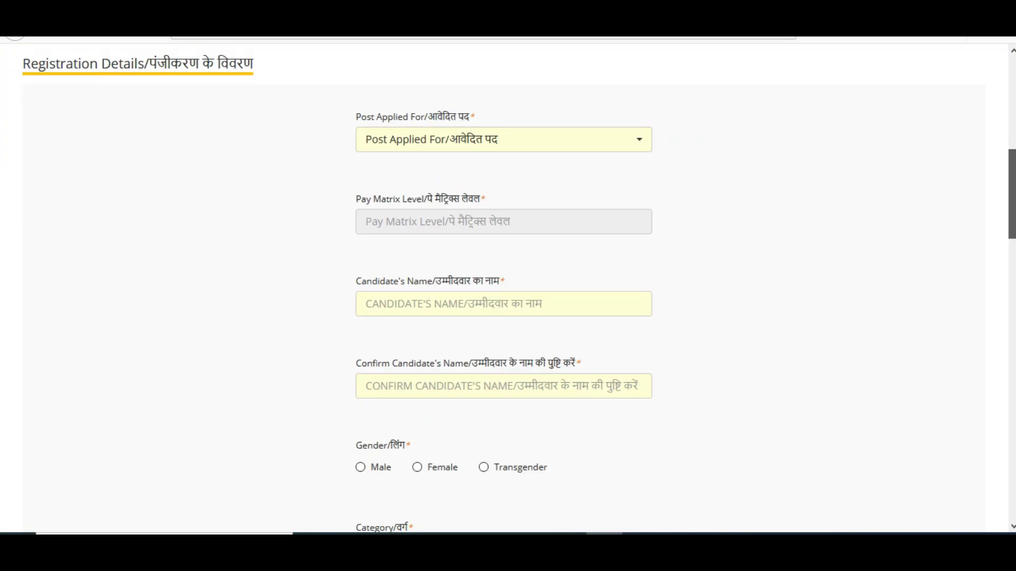
{"action": "scroll", "coordinate": [507, 286], "scroll_direction": "up", "scroll_amount": 3}
{"action": "scroll", "coordinate": [508, 286], "scroll_direction": "down", "scroll_amount": 1}
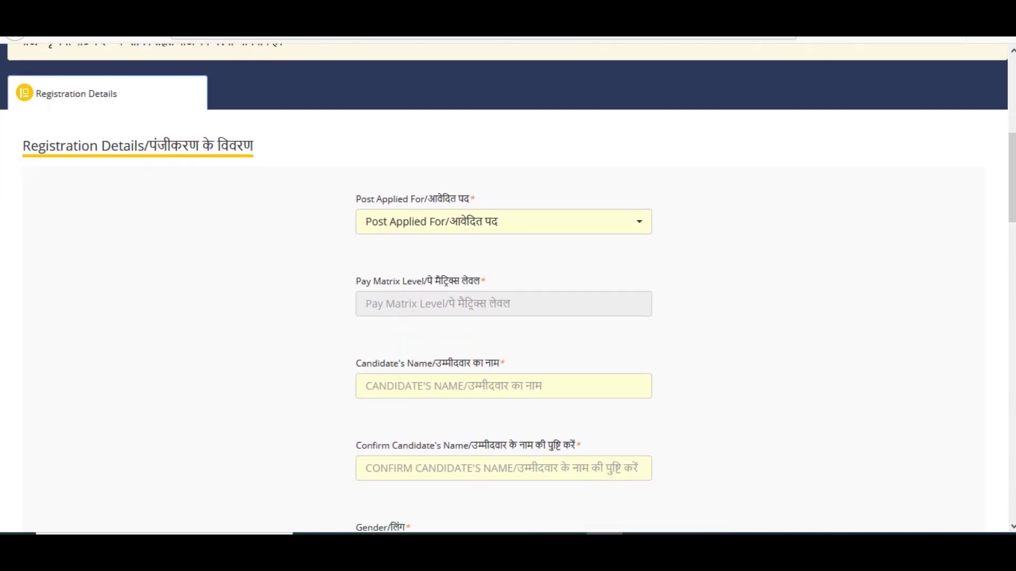
{"action": "left_click", "coordinate": [563, 235]}
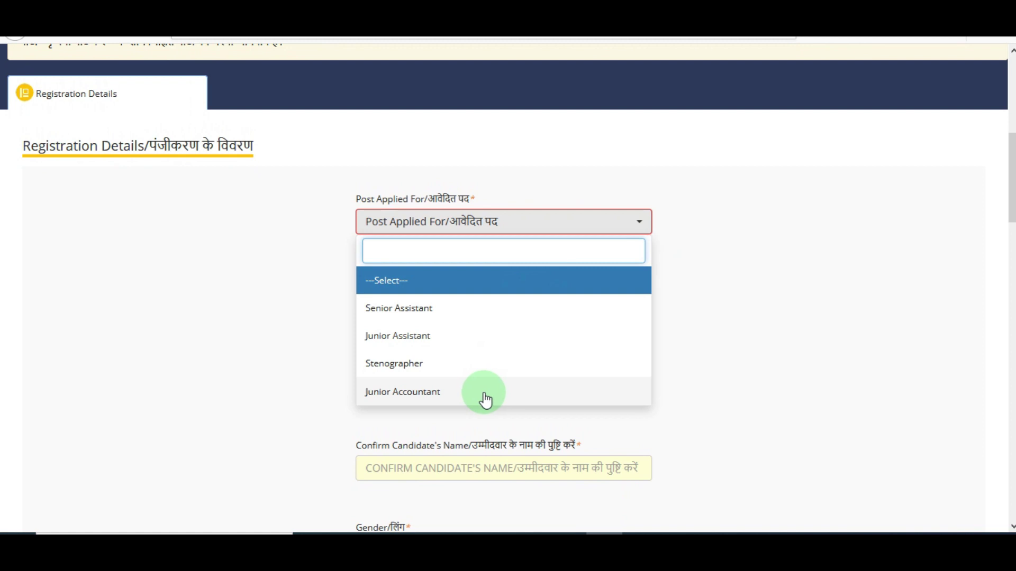
{"action": "left_click", "coordinate": [463, 347]}
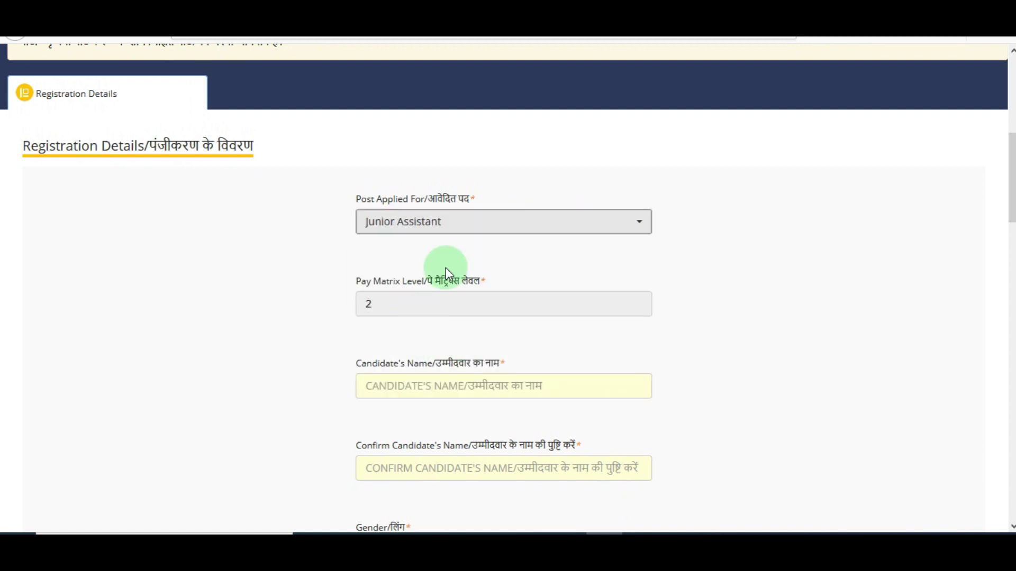
{"action": "left_click", "coordinate": [446, 224]}
{"action": "left_click", "coordinate": [431, 307]}
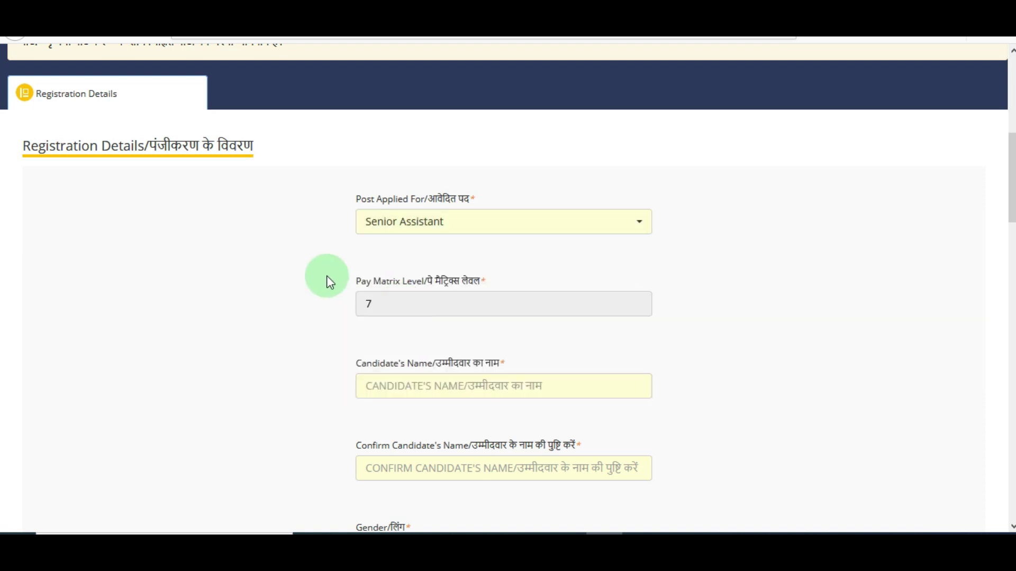
{"action": "left_click", "coordinate": [426, 236]}
{"action": "left_click", "coordinate": [415, 363]}
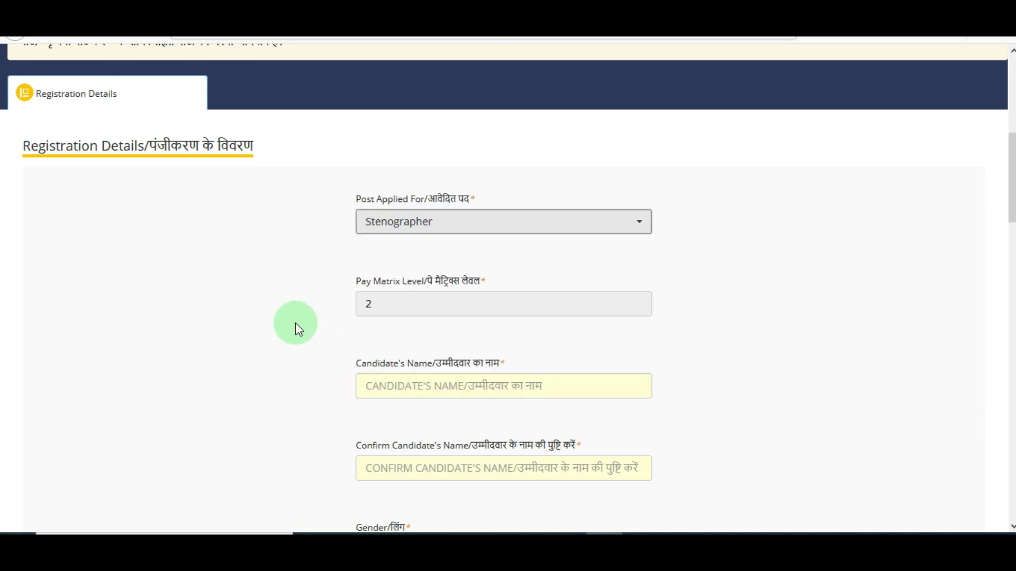
{"action": "left_click", "coordinate": [413, 236]}
{"action": "left_click", "coordinate": [415, 335]}
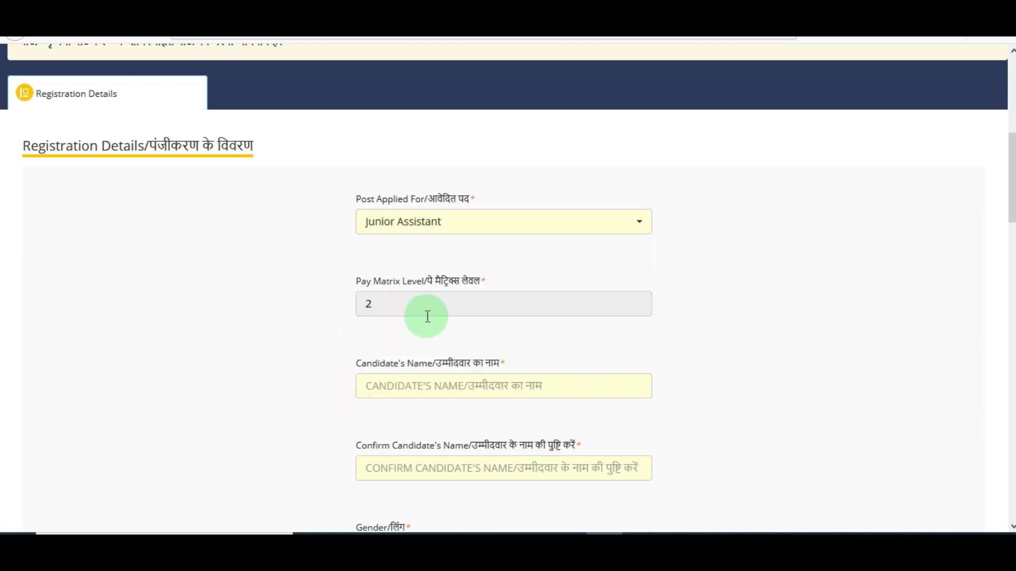
{"action": "scroll", "coordinate": [428, 316], "scroll_direction": "down", "scroll_amount": 3}
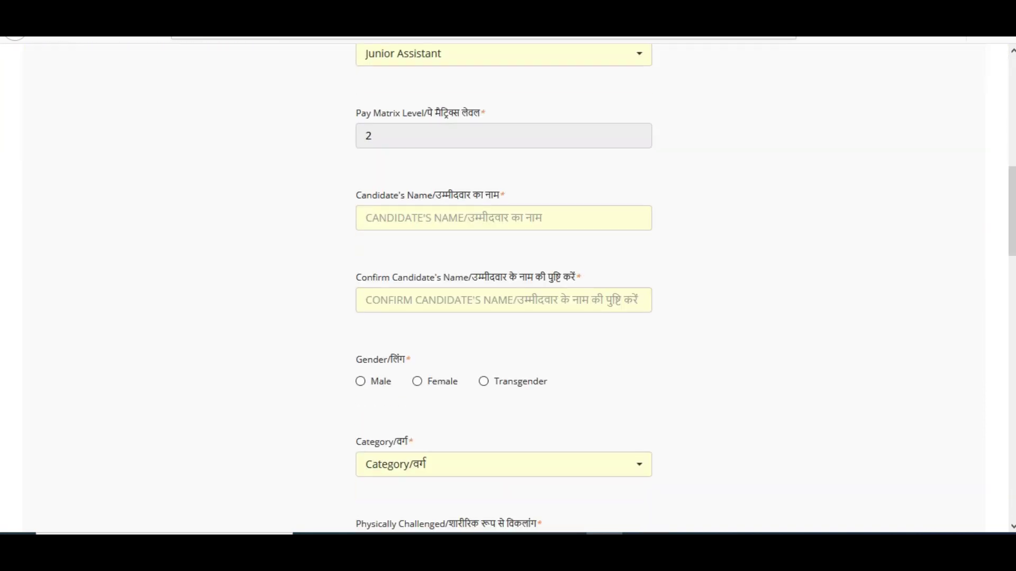
- Enter the candidate's full name, accept the reconfirmation, and retype it in Confirm Candidate's Name
{"action": "left_click", "coordinate": [488, 229]}
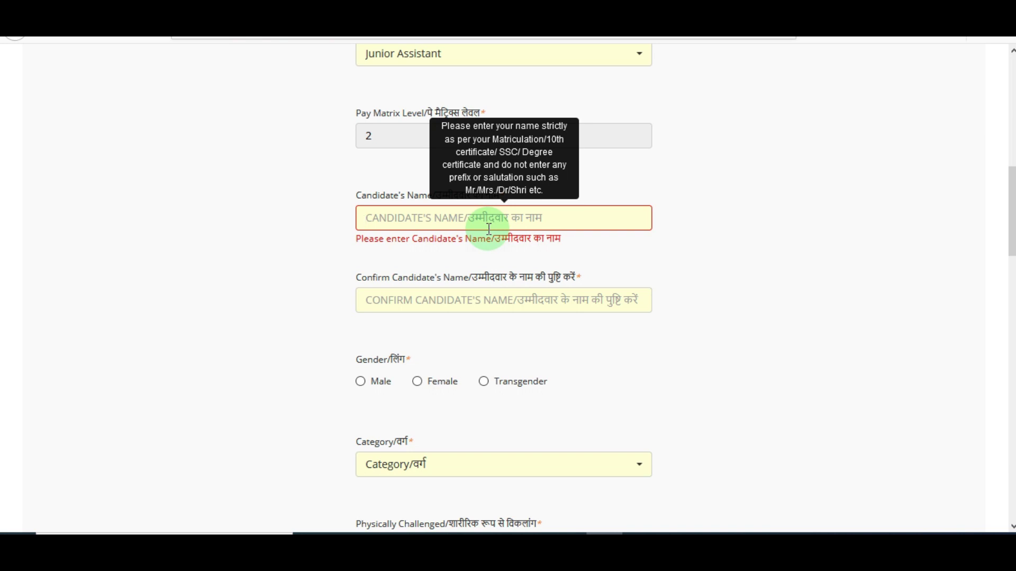
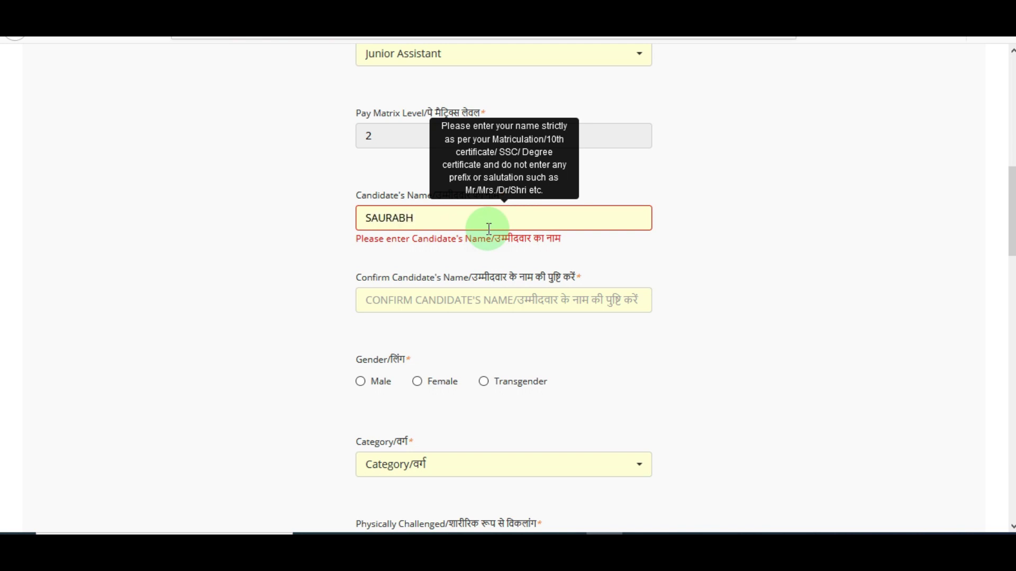
{"action": "key", "text": "Tab"}
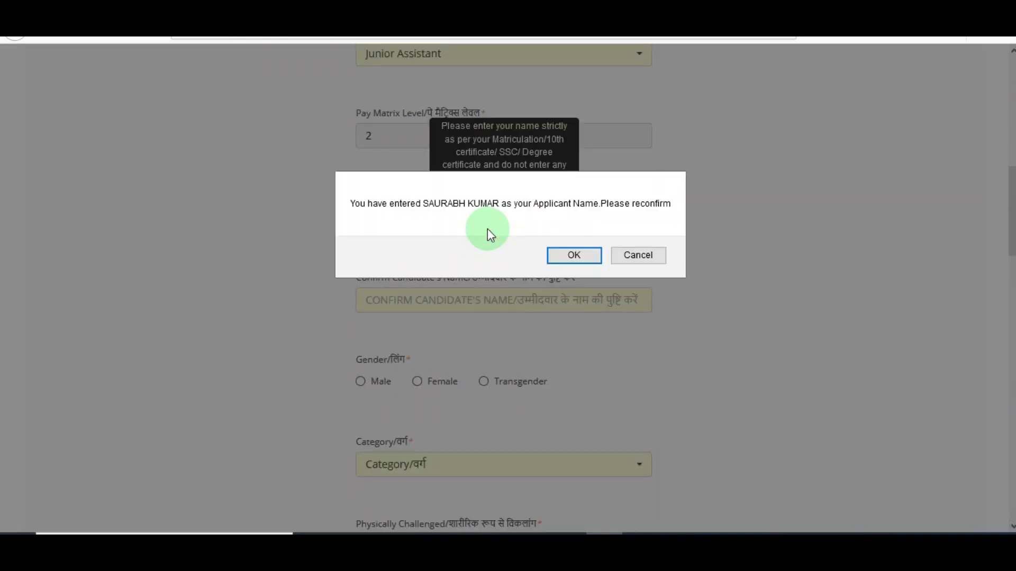
{"action": "left_click", "coordinate": [555, 259]}
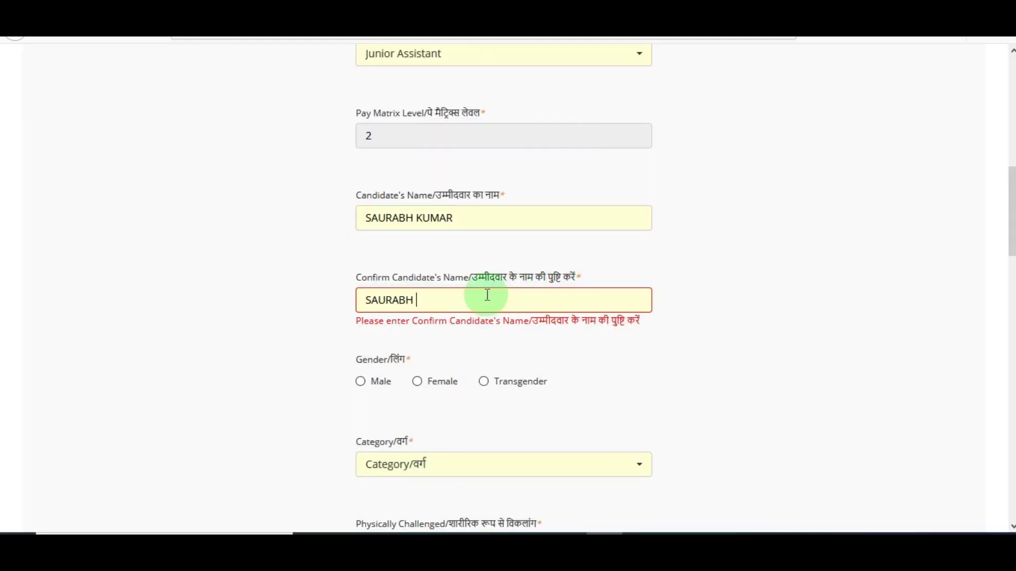
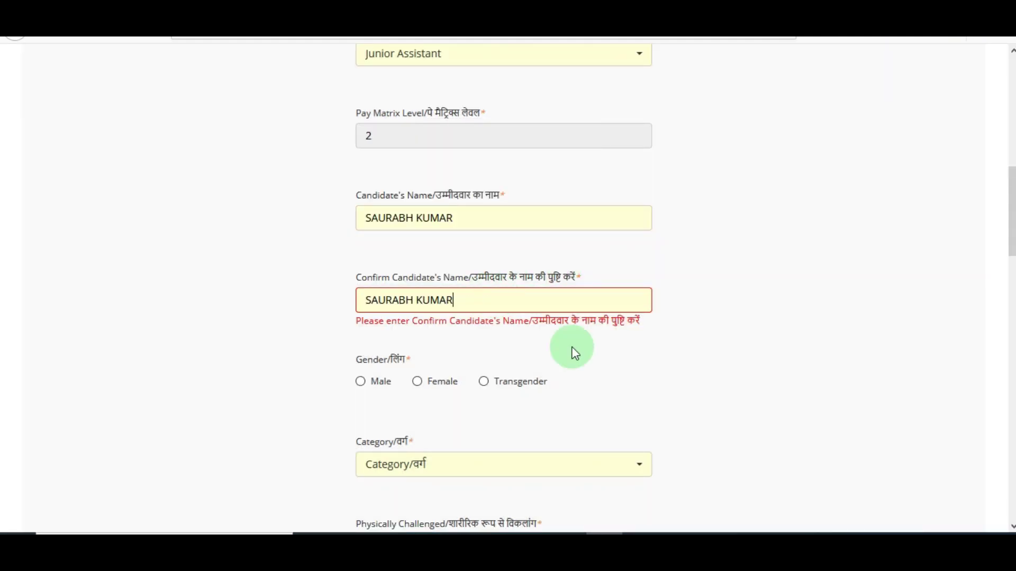
{"action": "left_click", "coordinate": [622, 363]}
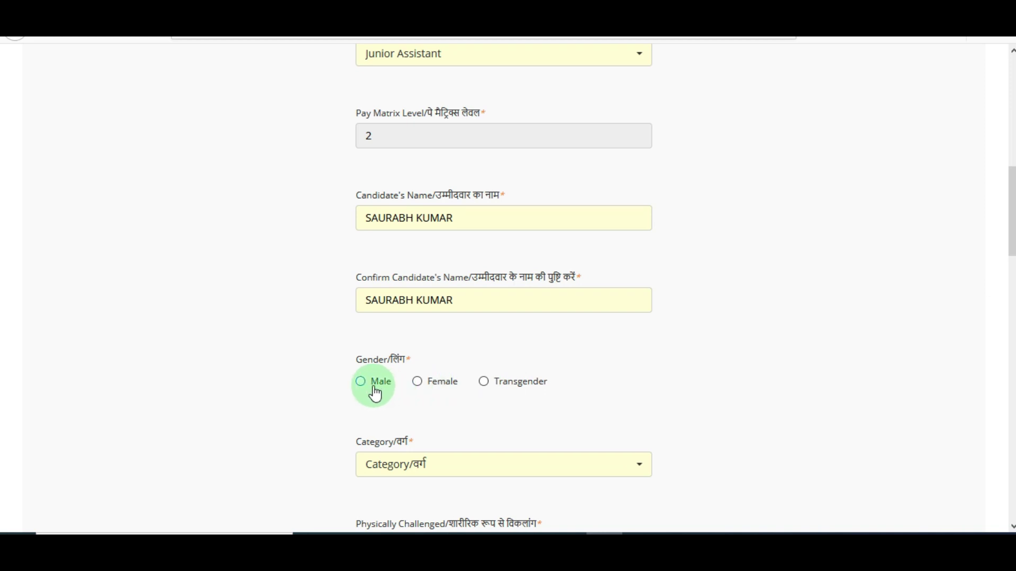
- Compare the category options and set the category to UR
{"action": "scroll", "coordinate": [553, 265], "scroll_direction": "down", "scroll_amount": 4}
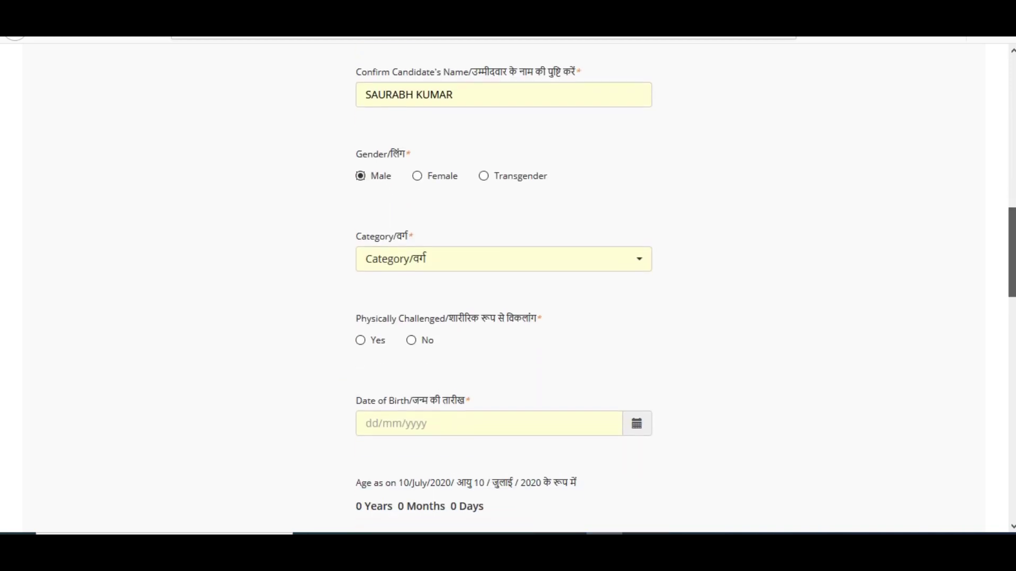
{"action": "left_click", "coordinate": [553, 266]}
{"action": "left_click", "coordinate": [421, 342]}
{"action": "left_click", "coordinate": [438, 262]}
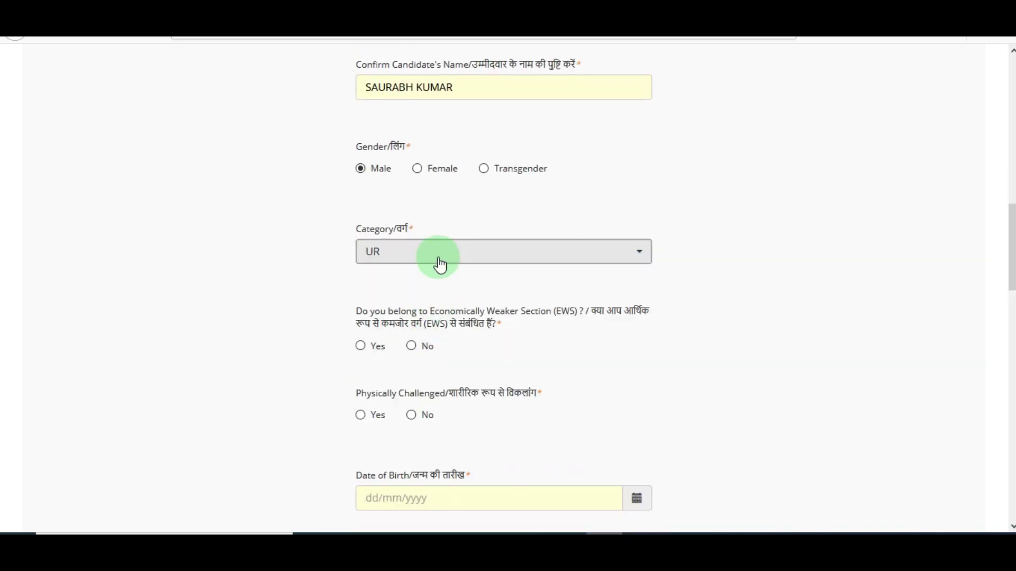
{"action": "left_click", "coordinate": [399, 368]}
{"action": "left_click", "coordinate": [415, 260]}
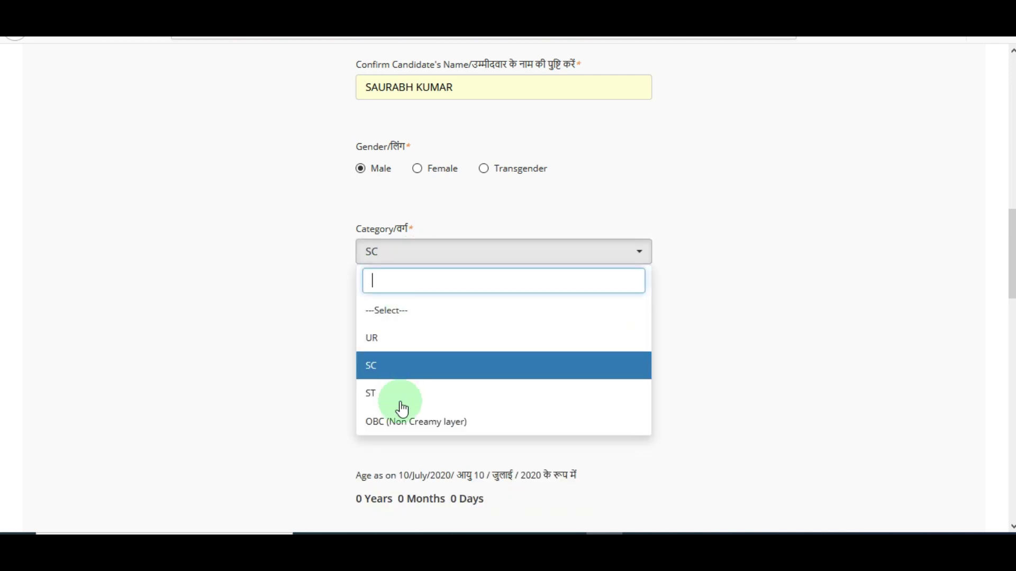
{"action": "left_click", "coordinate": [399, 426]}
{"action": "left_click", "coordinate": [404, 261]}
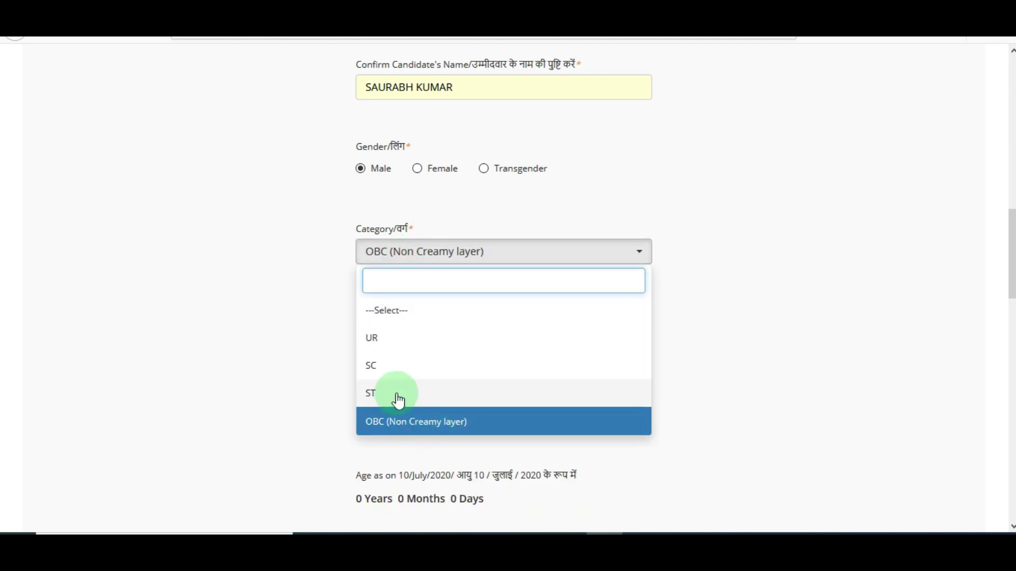
{"action": "left_click", "coordinate": [404, 338]}
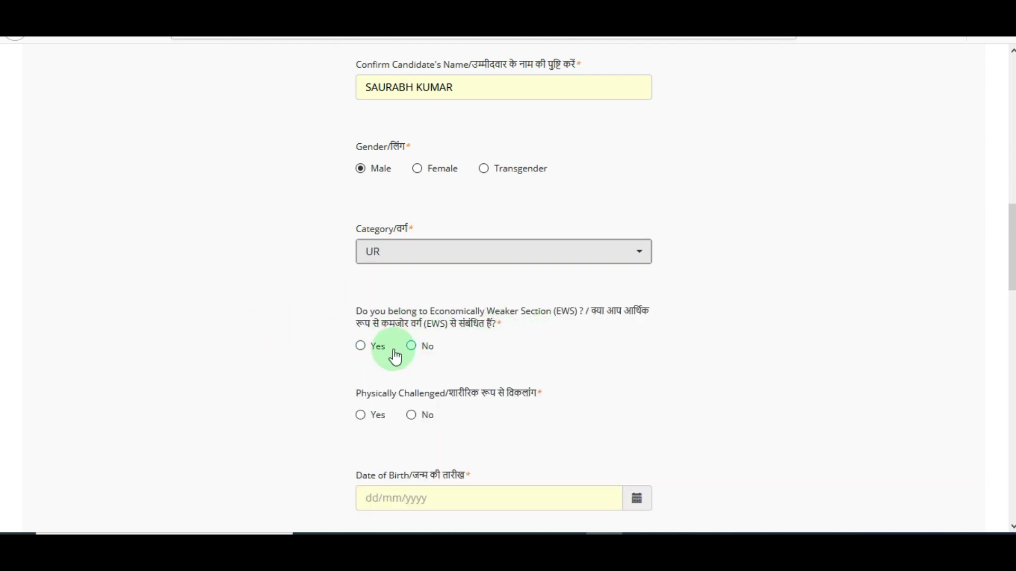
- Answer Yes to the EWS question, accepting its confirmation
{"action": "left_click", "coordinate": [411, 346]}
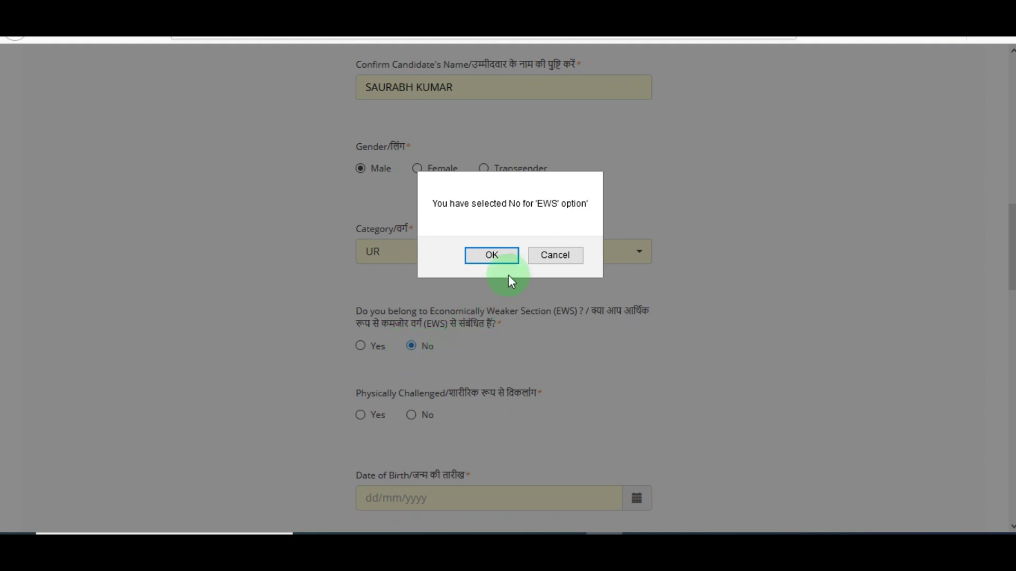
{"action": "left_click", "coordinate": [506, 260]}
{"action": "left_click", "coordinate": [361, 348]}
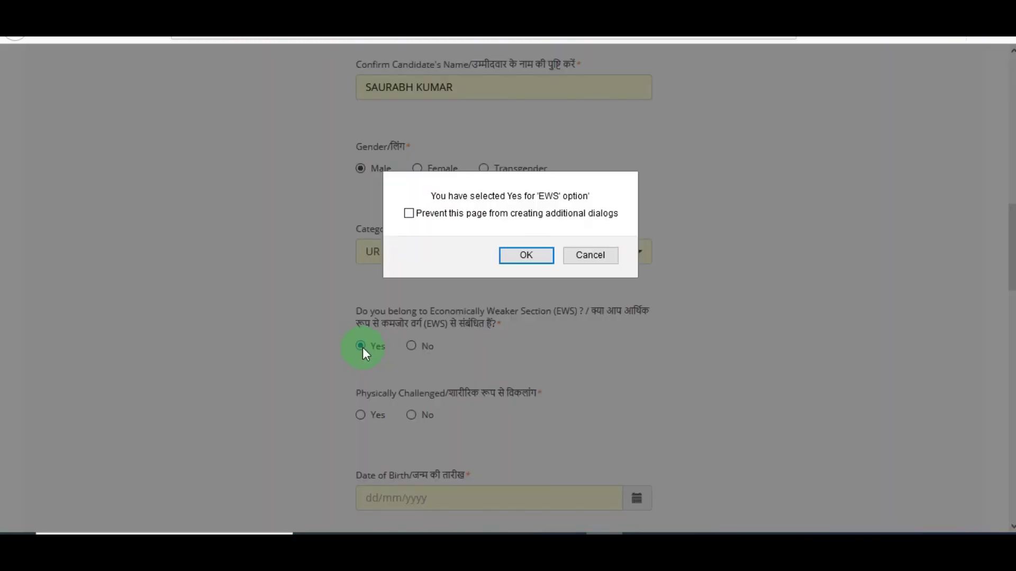
{"action": "left_click", "coordinate": [551, 255]}
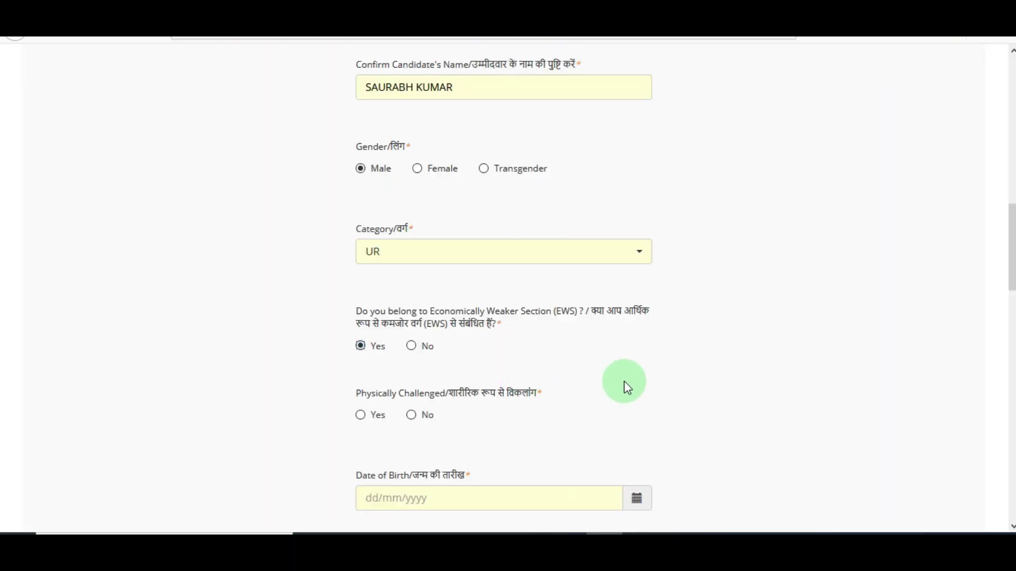
- Check the disability type and percentage options, then answer No to Physically Challenged
{"action": "scroll", "coordinate": [620, 384], "scroll_direction": "down", "scroll_amount": 3}
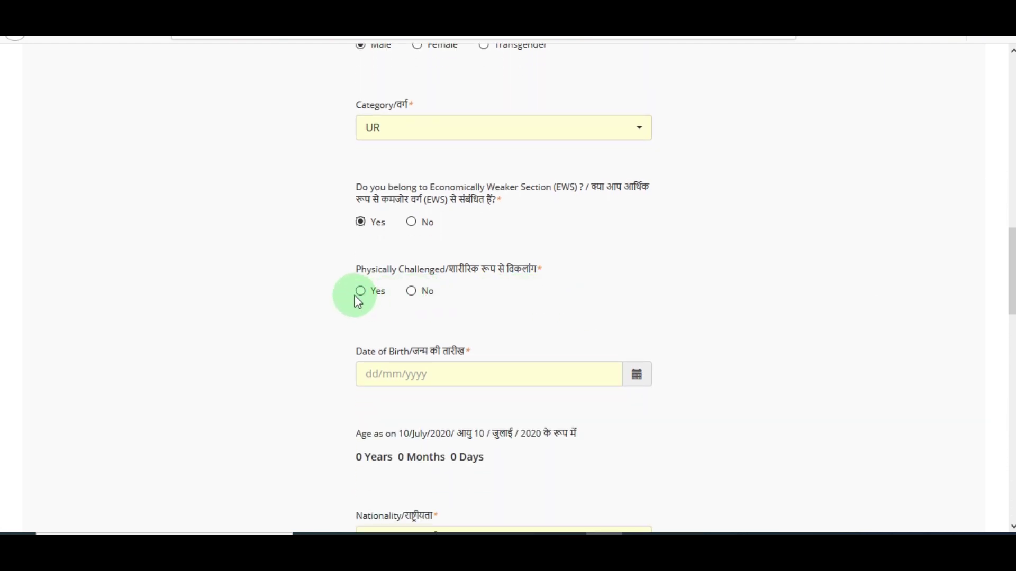
{"action": "left_click", "coordinate": [361, 292]}
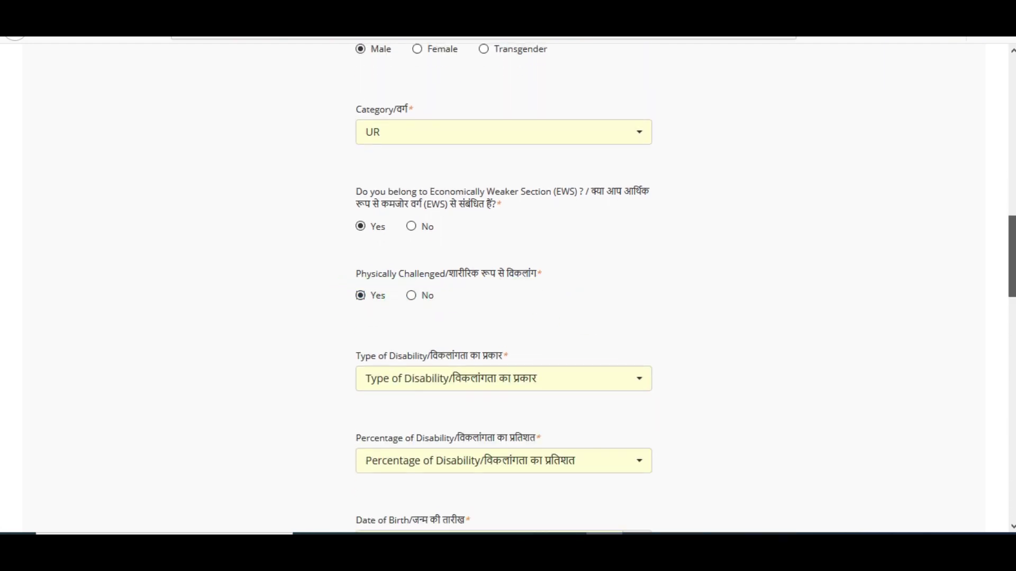
{"action": "scroll", "coordinate": [480, 238], "scroll_direction": "down", "scroll_amount": 4}
{"action": "left_click", "coordinate": [479, 237]}
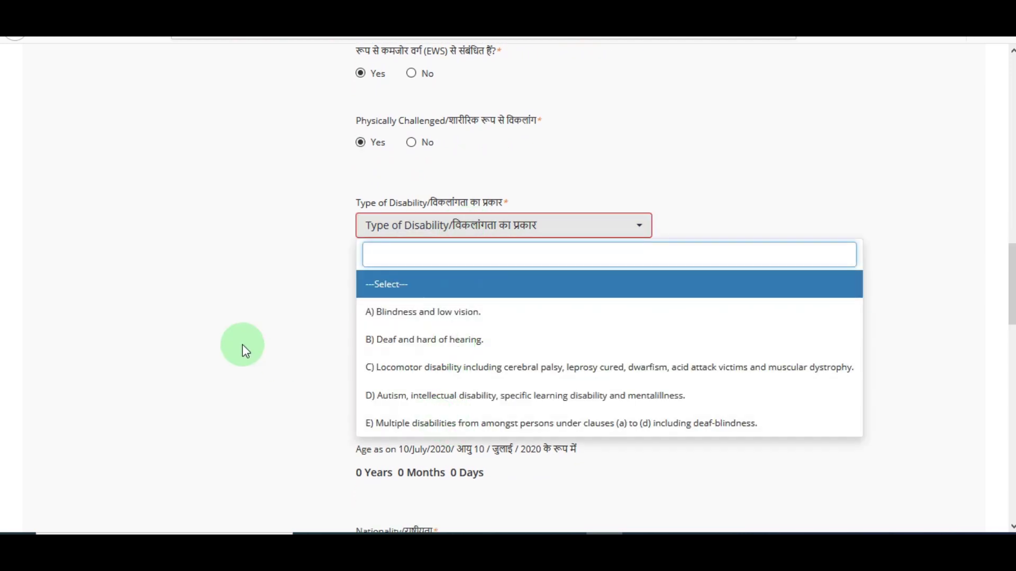
{"action": "left_click", "coordinate": [296, 345]}
{"action": "left_click", "coordinate": [498, 312]}
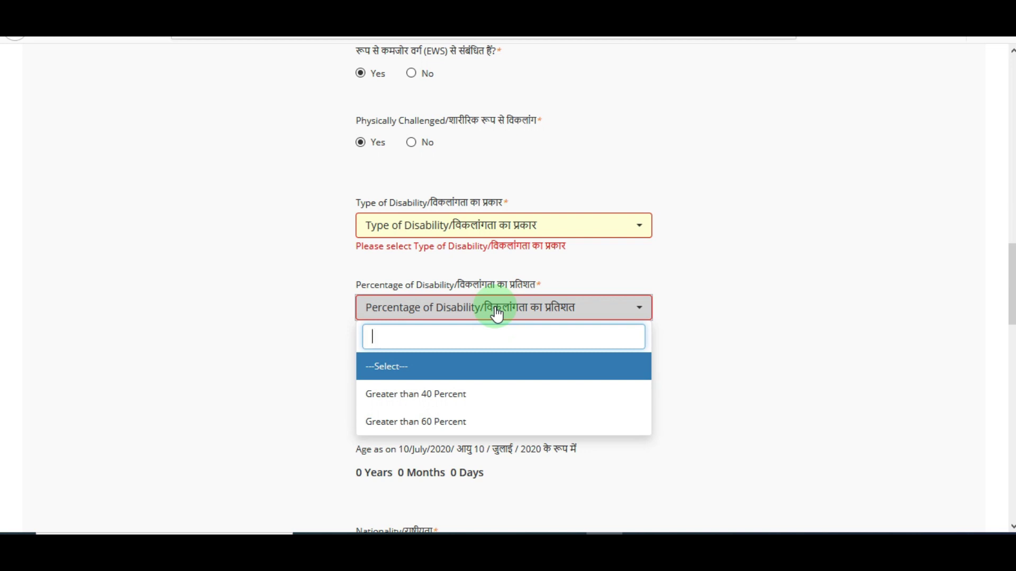
{"action": "left_click", "coordinate": [298, 363]}
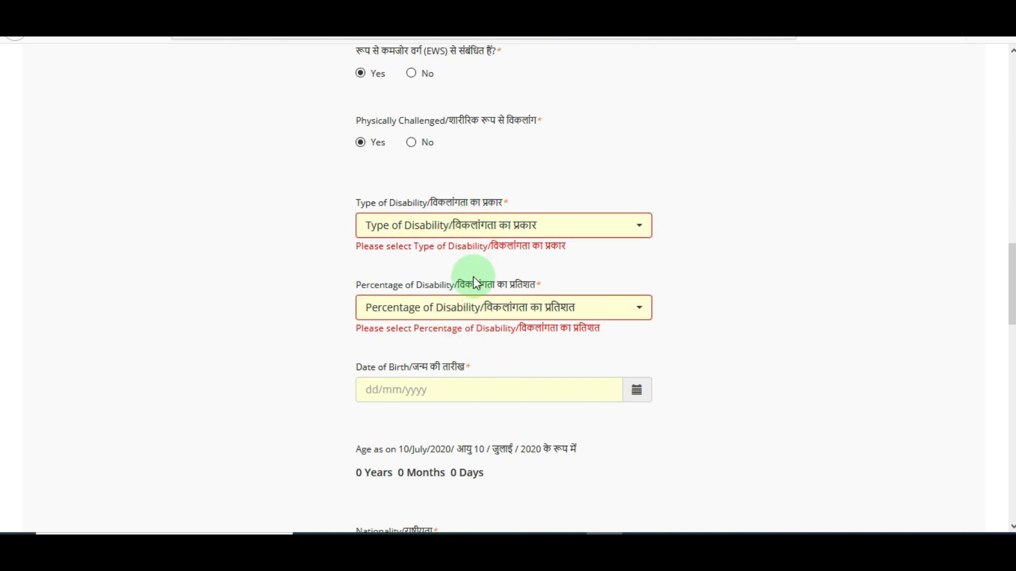
{"action": "left_click", "coordinate": [411, 144]}
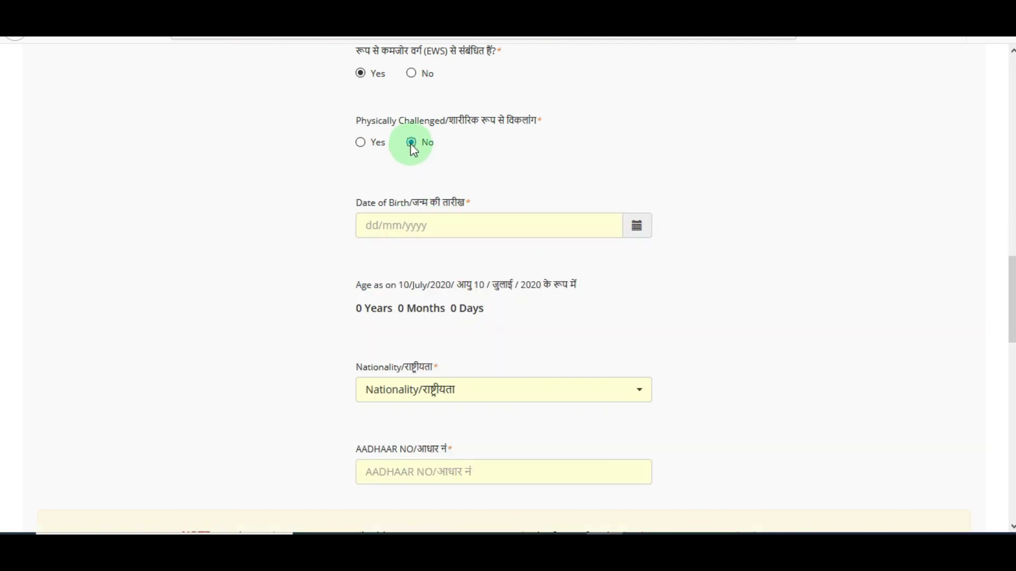
{"action": "left_click", "coordinate": [637, 229]}
{"action": "left_click", "coordinate": [456, 280]}
{"action": "left_click", "coordinate": [449, 281]}
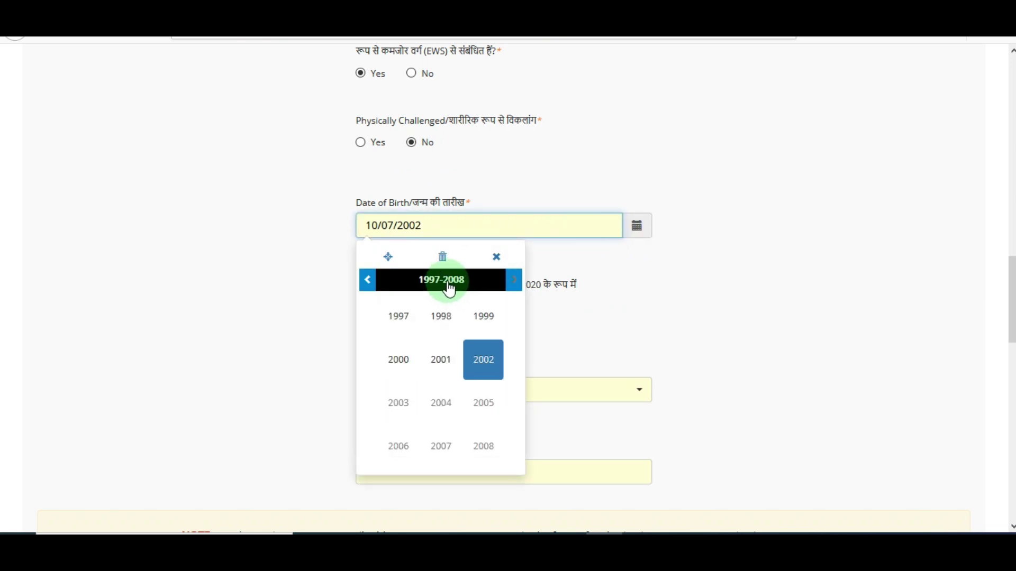
{"action": "left_click", "coordinate": [403, 331]}
{"action": "left_click", "coordinate": [440, 404]}
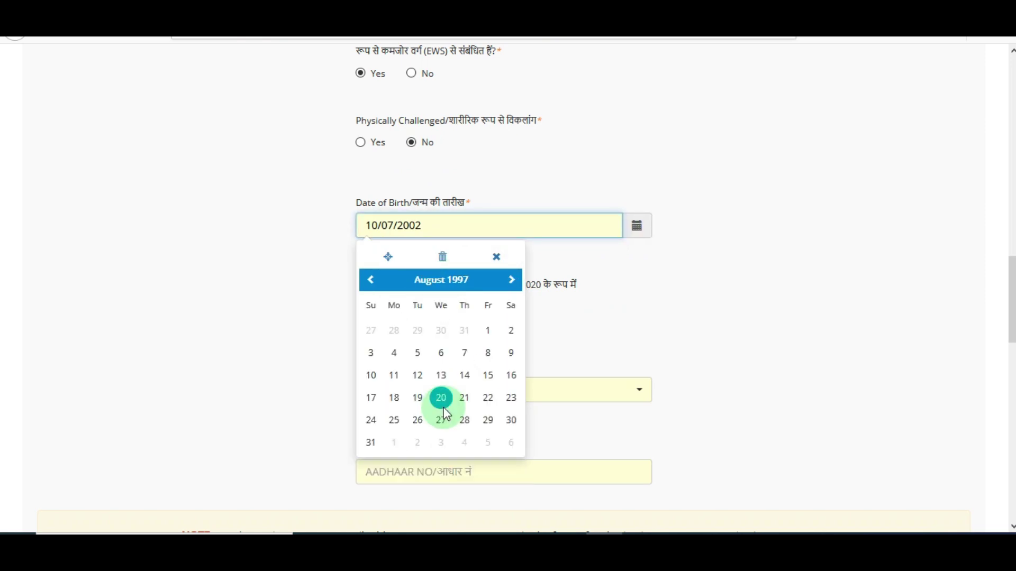
{"action": "left_click", "coordinate": [439, 374]}
{"action": "left_click", "coordinate": [560, 256]}
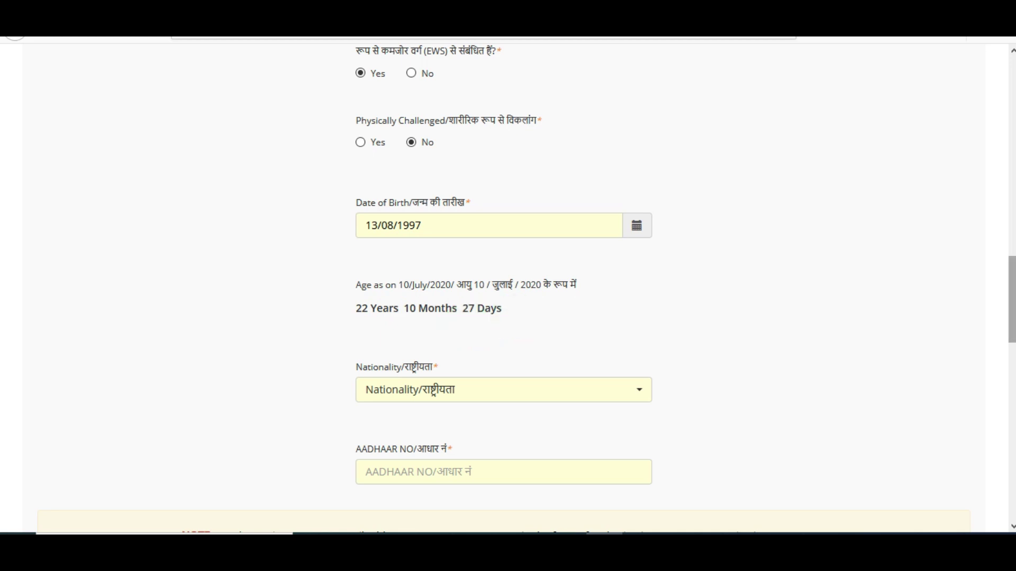
- Choose Indian as the nationality
{"action": "scroll", "coordinate": [759, 318], "scroll_direction": "down", "scroll_amount": 2}
{"action": "left_click", "coordinate": [533, 306]}
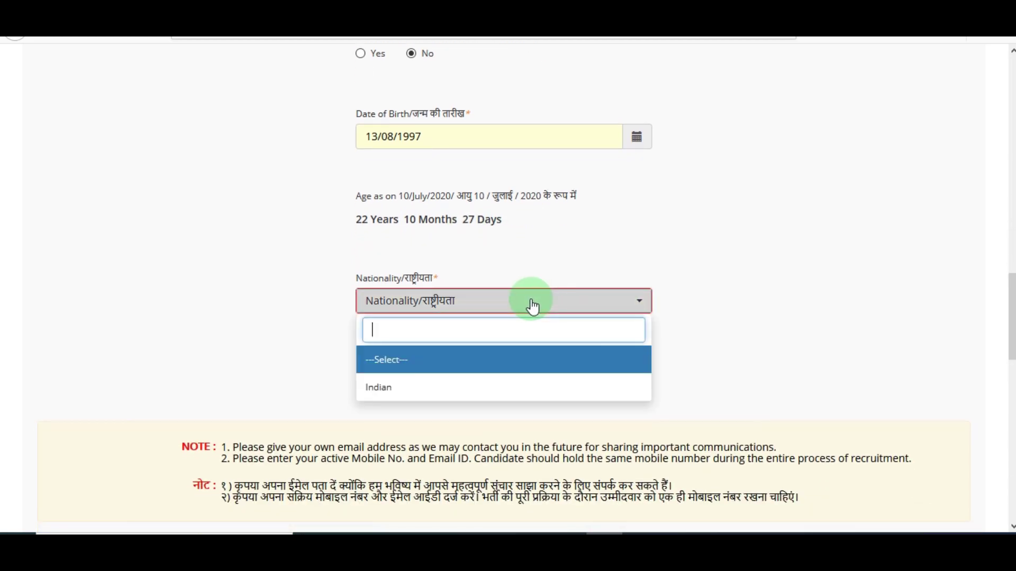
{"action": "left_click", "coordinate": [411, 389]}
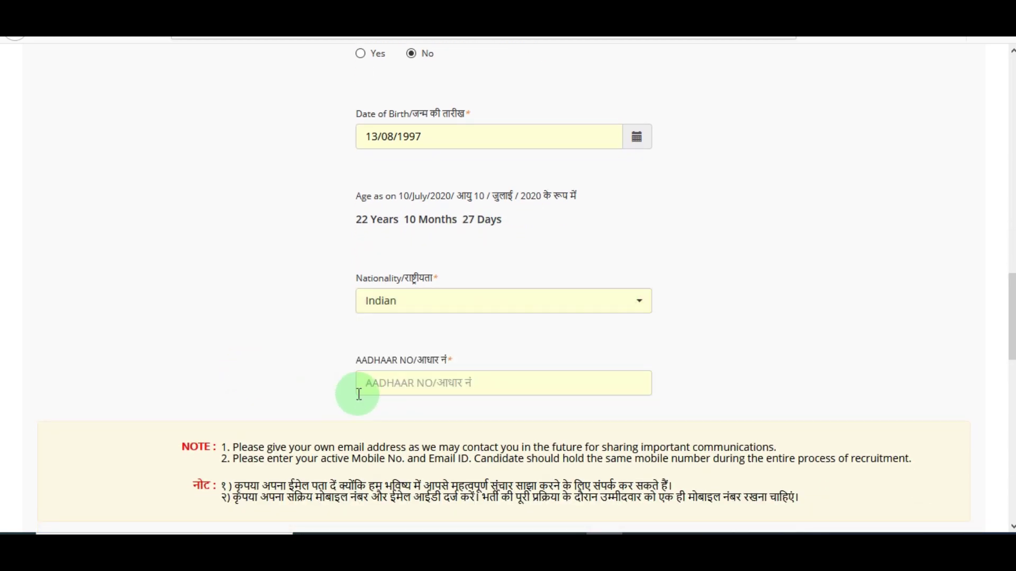
{"action": "left_click", "coordinate": [398, 389]}
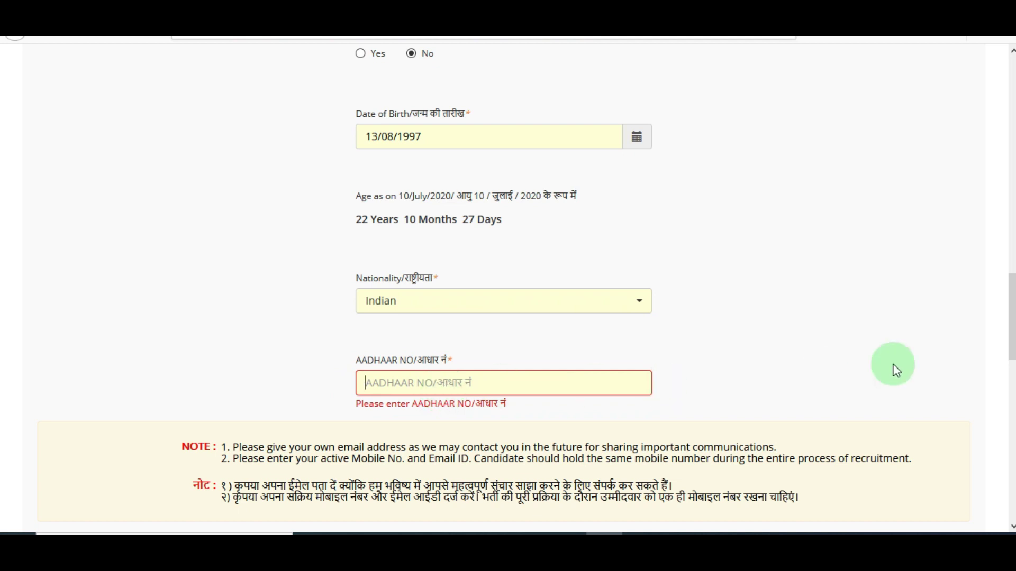
- Enter the applicant's e-mail address in both Email ID and Confirm Email ID
{"action": "scroll", "coordinate": [899, 360], "scroll_direction": "down", "scroll_amount": 8}
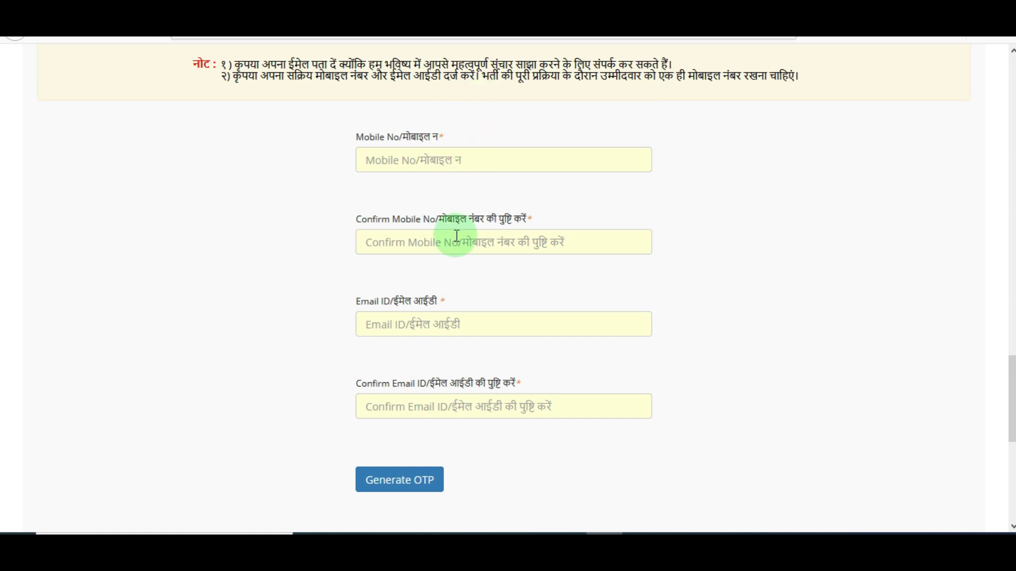
{"action": "left_click", "coordinate": [420, 332]}
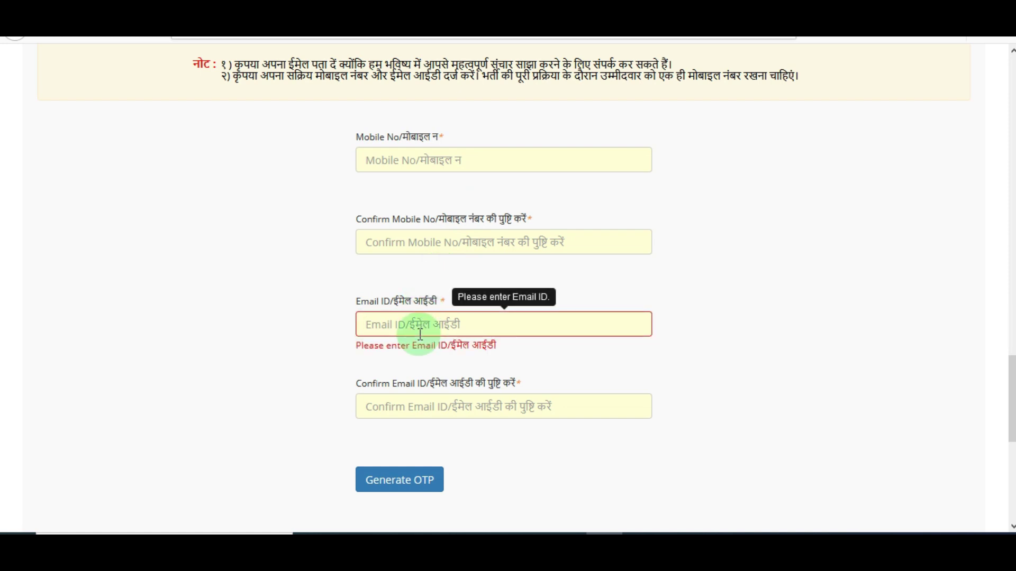
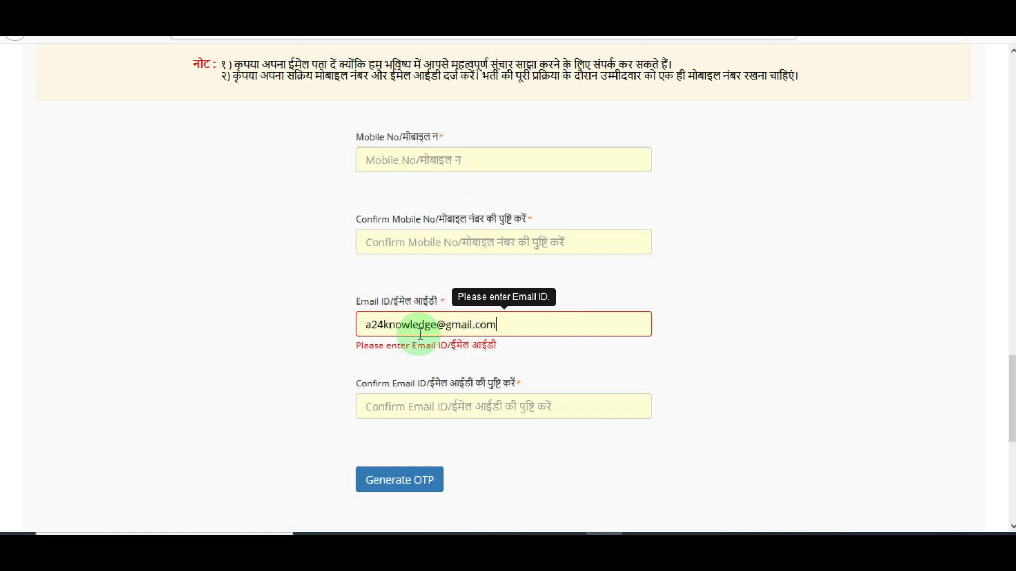
{"action": "key", "text": "Tab"}
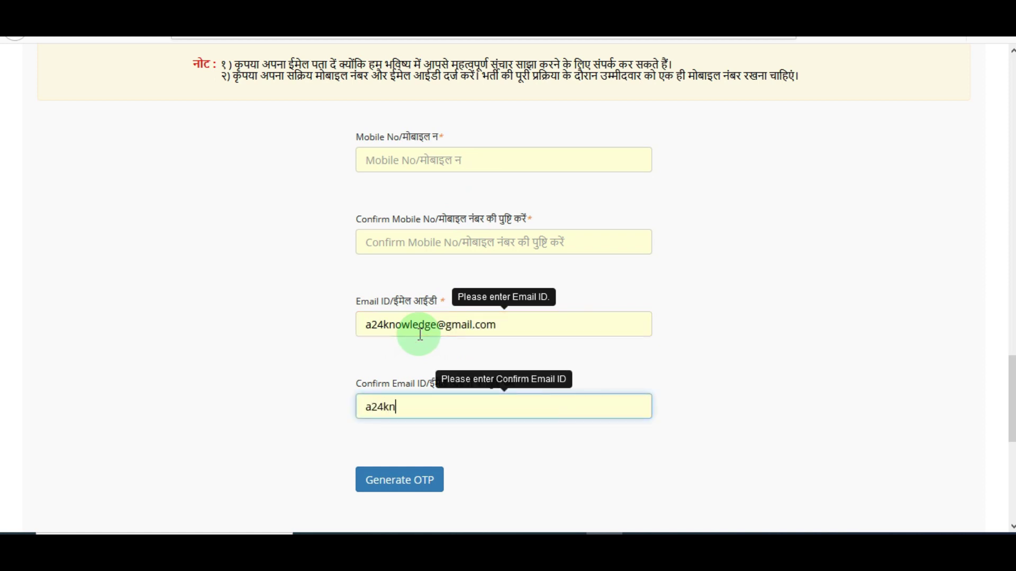
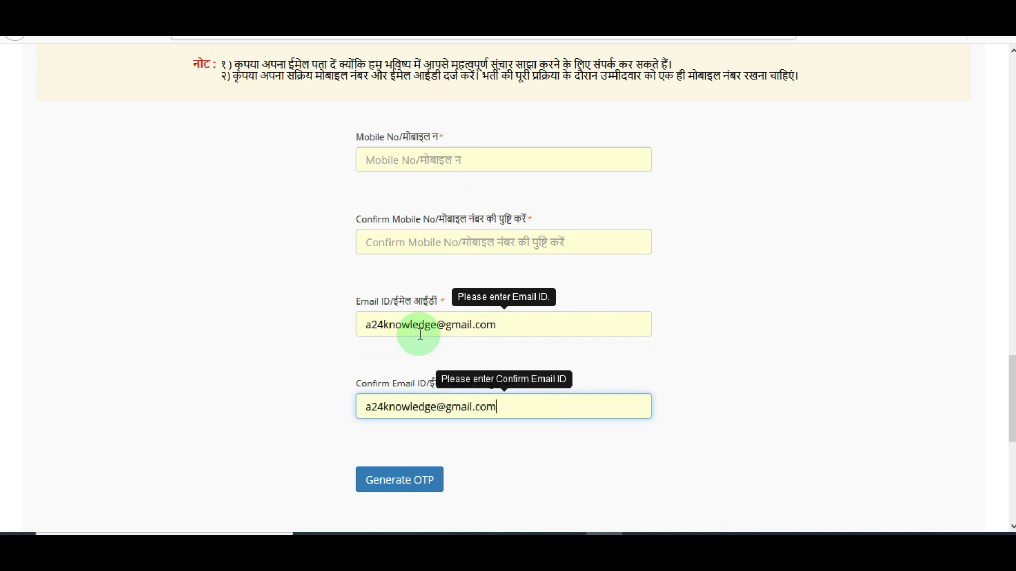
{"action": "left_click", "coordinate": [853, 390]}
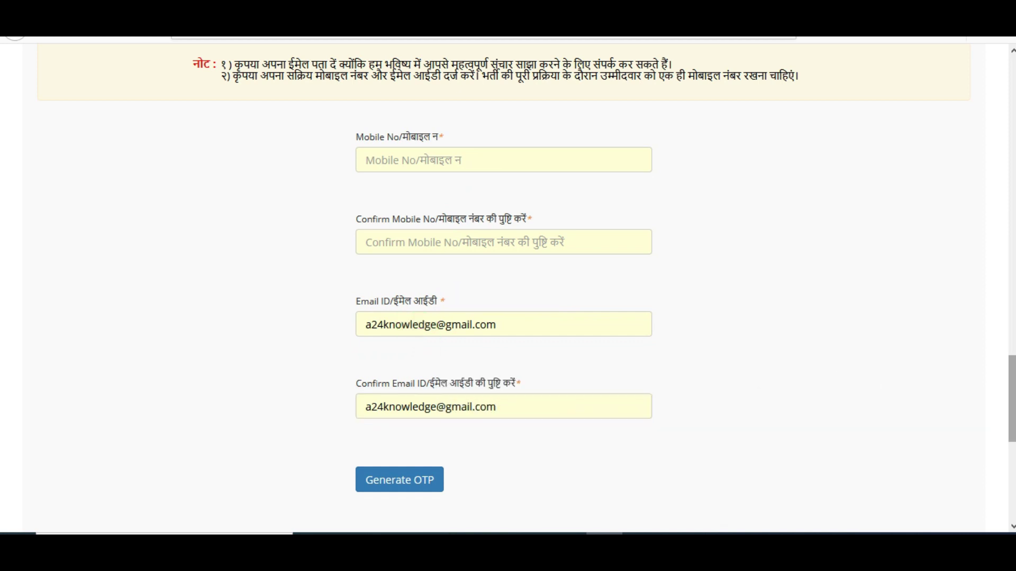
{"action": "scroll", "coordinate": [1011, 403], "scroll_direction": "down", "scroll_amount": 2}
{"action": "scroll", "coordinate": [665, 325], "scroll_direction": "down", "scroll_amount": 3}
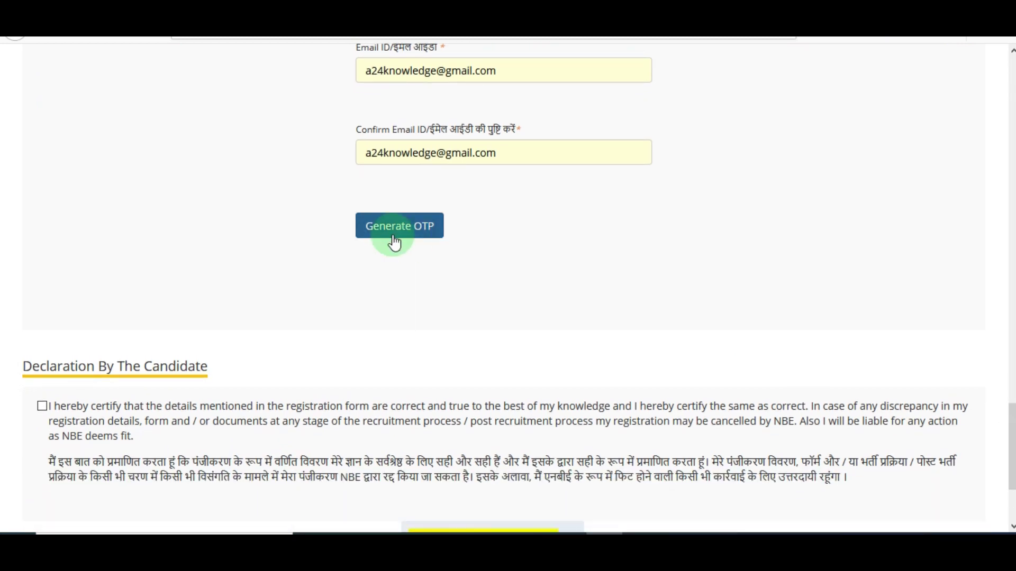
- Request an e-mail OTP by submitting the captcha text
{"action": "left_click", "coordinate": [412, 234]}
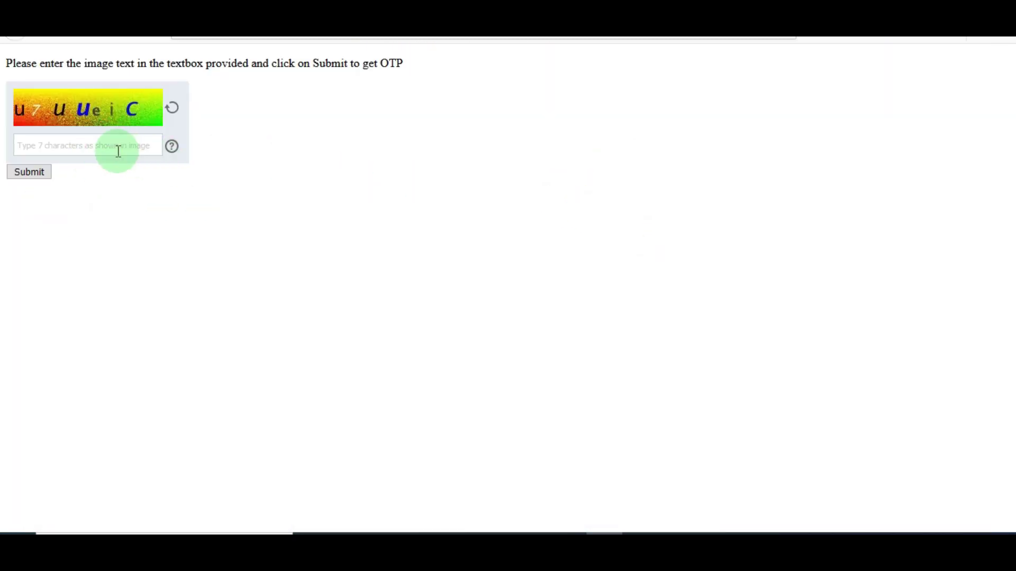
{"action": "type", "text": "u7"}
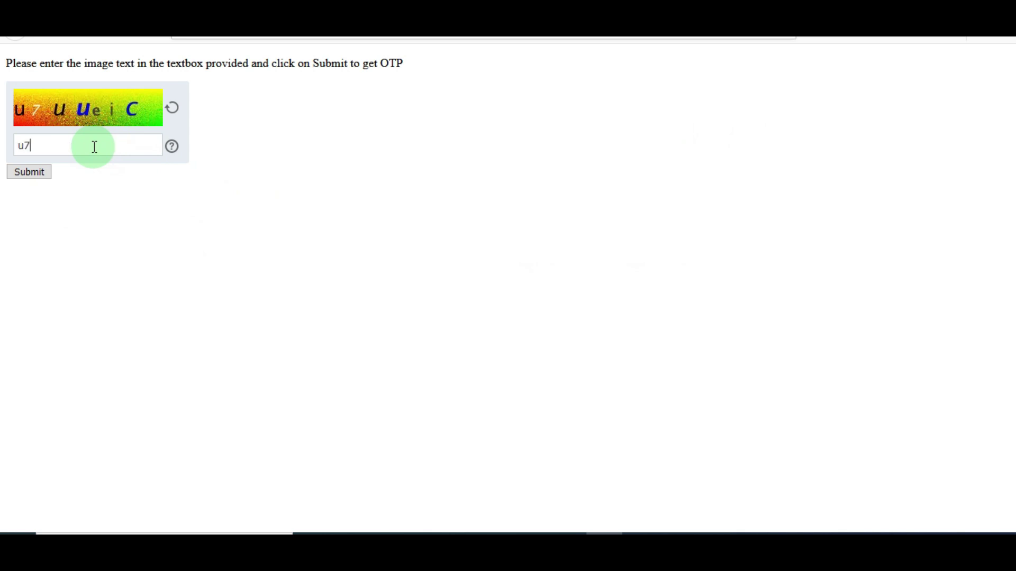
{"action": "type", "text": "uueic"}
{"action": "left_click", "coordinate": [29, 176]}
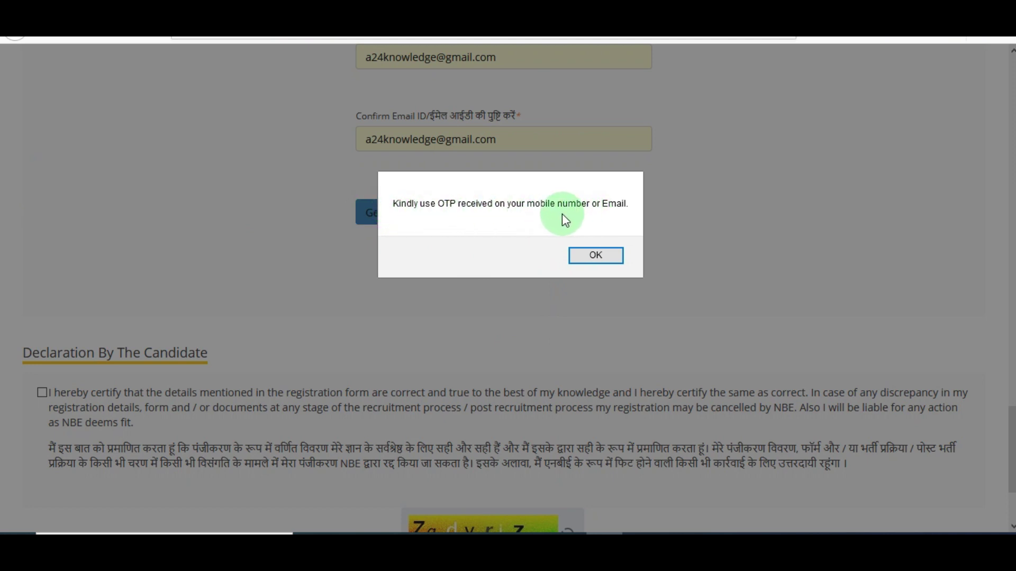
{"action": "left_click", "coordinate": [597, 256]}
- Enter the received OTP and acknowledge both validation messages
{"action": "left_click", "coordinate": [492, 244]}
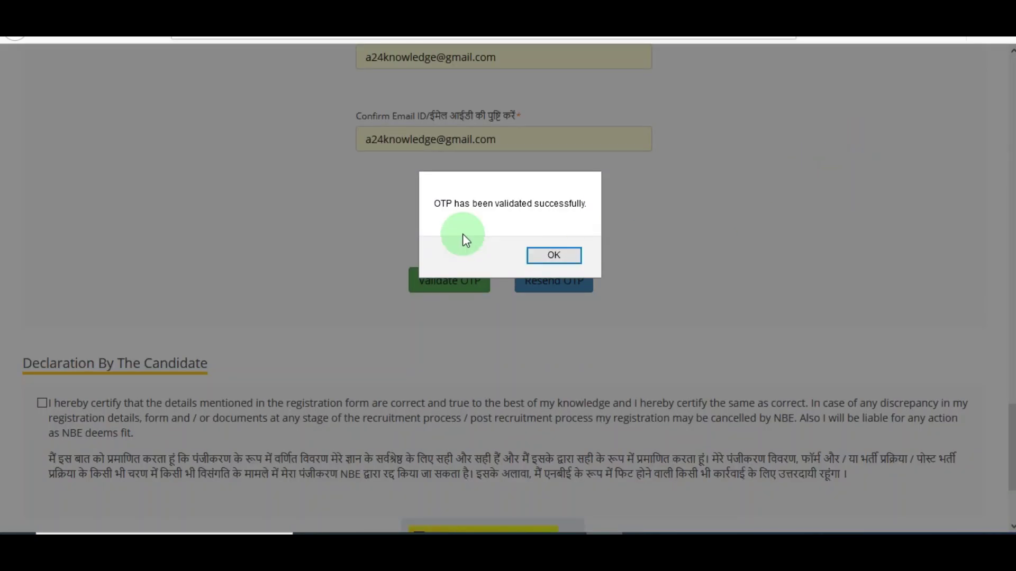
{"action": "left_click", "coordinate": [554, 257]}
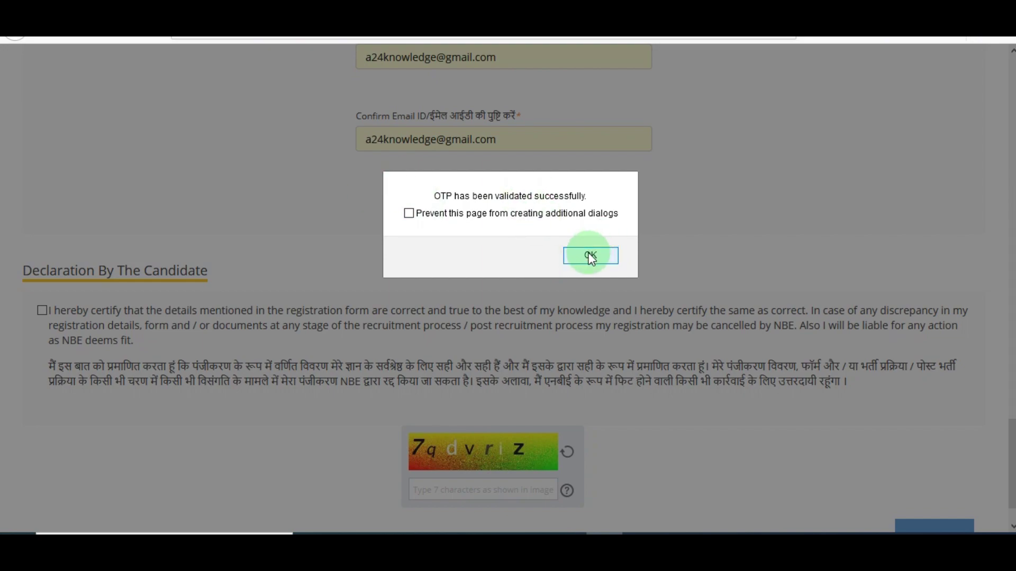
{"action": "left_click", "coordinate": [591, 258]}
{"action": "scroll", "coordinate": [228, 365], "scroll_direction": "down", "scroll_amount": 1}
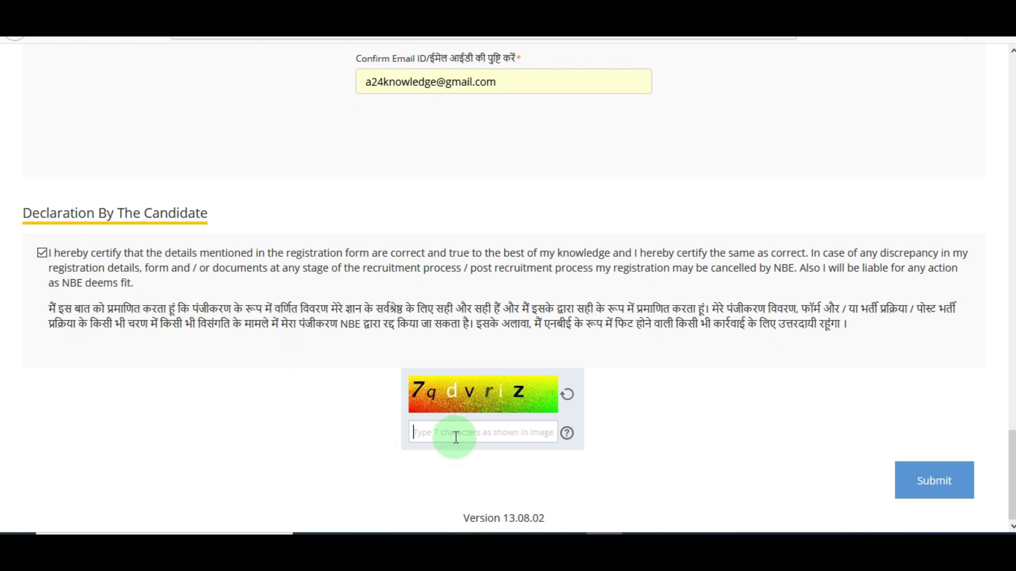
- Fill in the captcha and submit the completed registration
{"action": "type", "text": "7qdvriz"}
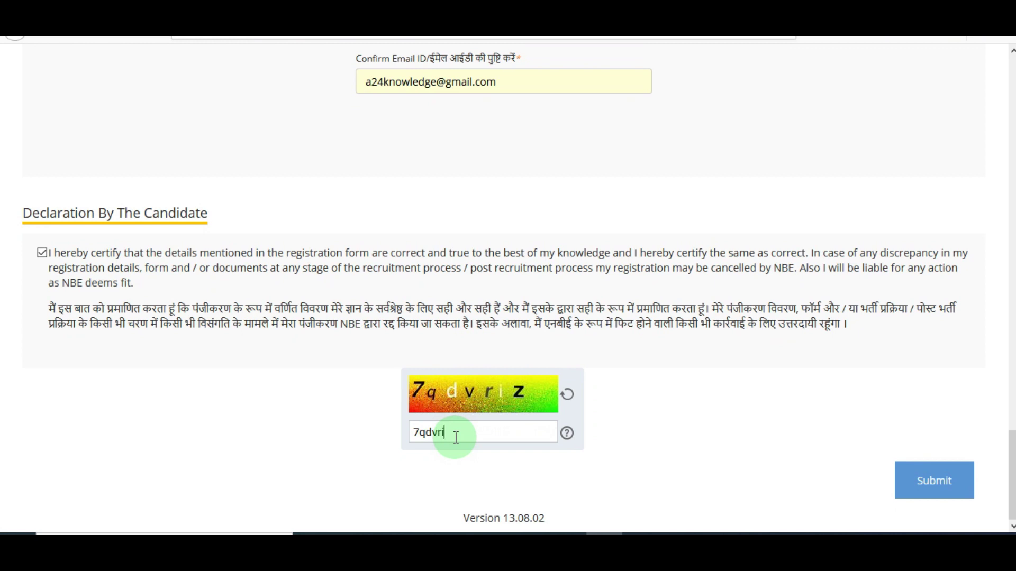
{"action": "left_click", "coordinate": [930, 492]}
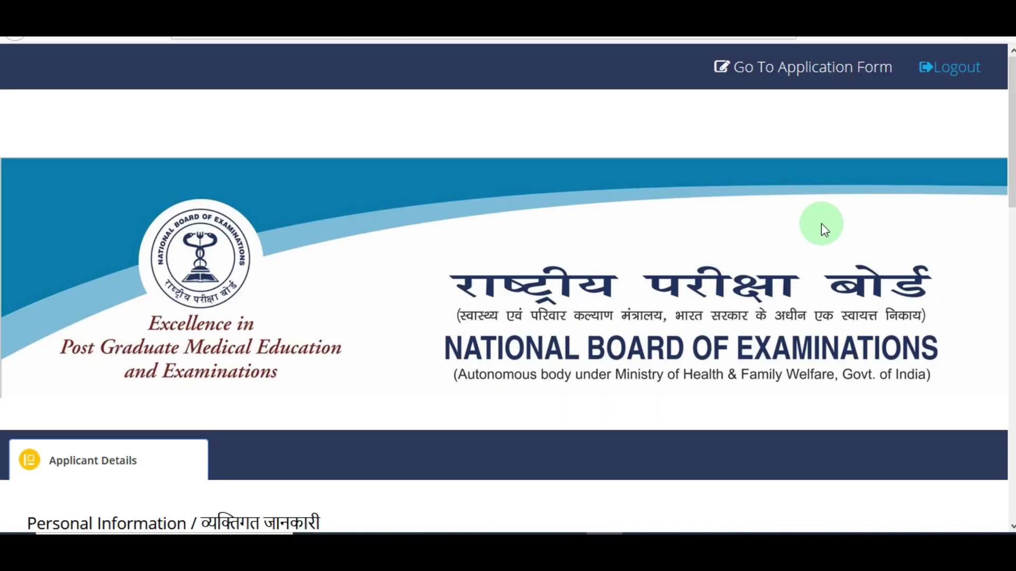
- Proceed through candidate login to the application form
{"action": "left_click", "coordinate": [782, 80]}
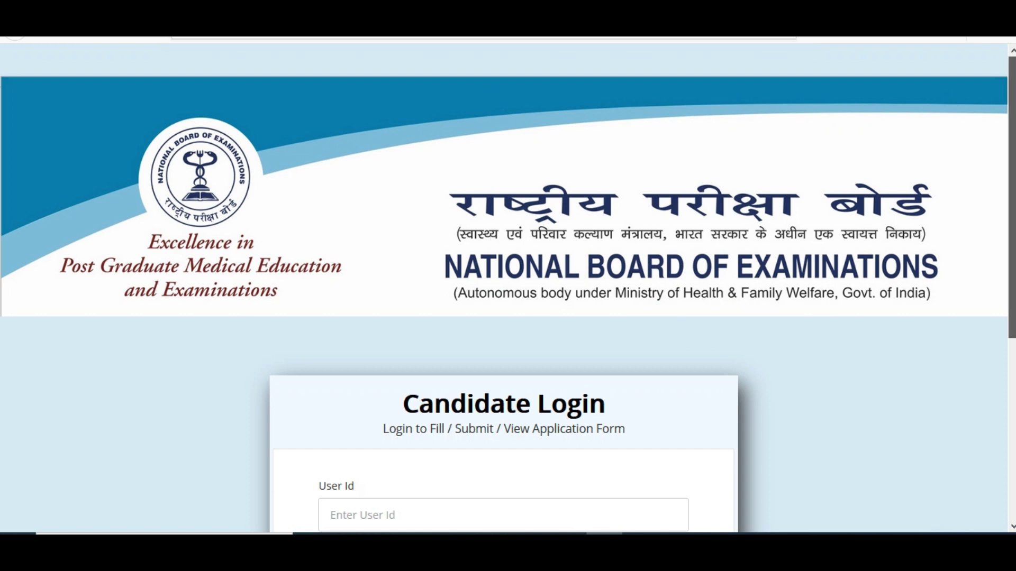
{"action": "scroll", "coordinate": [672, 347], "scroll_direction": "down", "scroll_amount": 4}
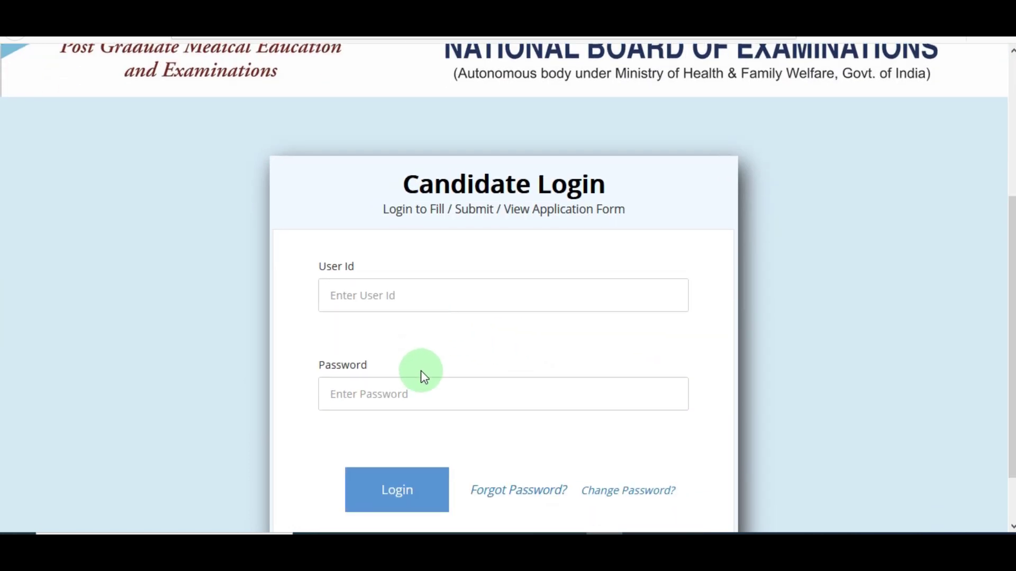
{"action": "scroll", "coordinate": [953, 341], "scroll_direction": "down", "scroll_amount": 1}
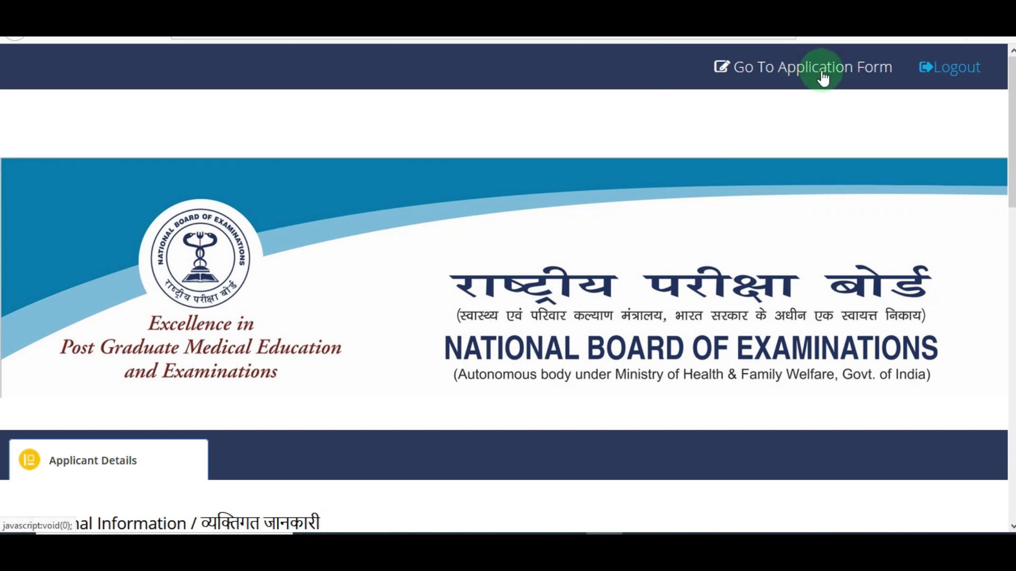
{"action": "left_click", "coordinate": [782, 70]}
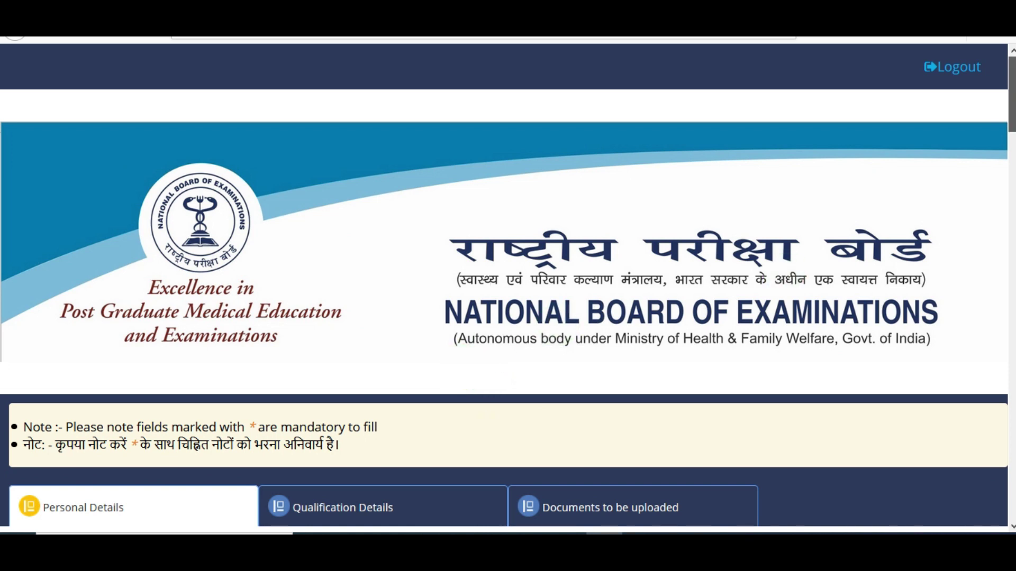
- Set Marital Status to Unmarried
{"action": "scroll", "coordinate": [464, 364], "scroll_direction": "down", "scroll_amount": 2}
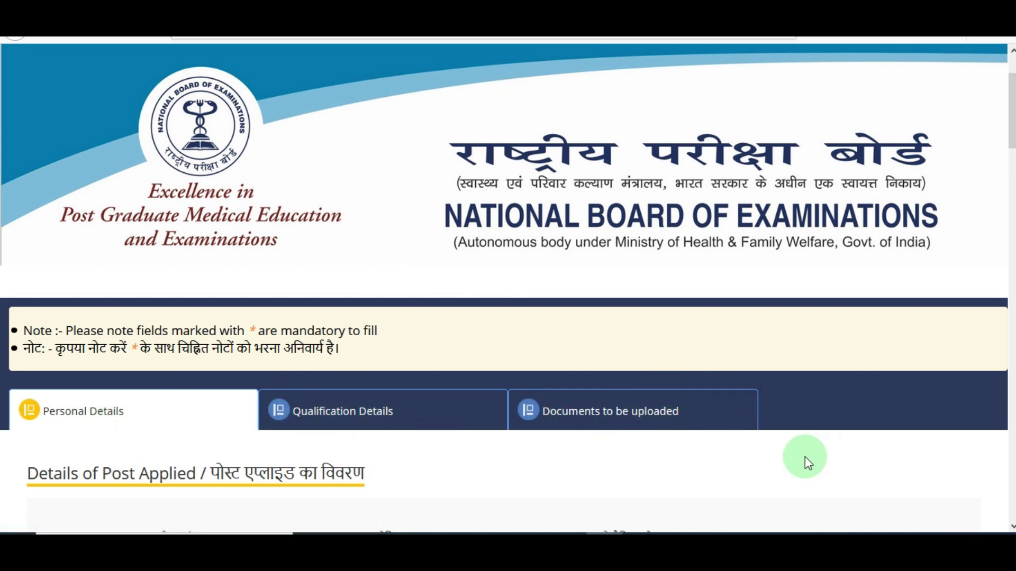
{"action": "scroll", "coordinate": [458, 365], "scroll_direction": "down", "scroll_amount": 10}
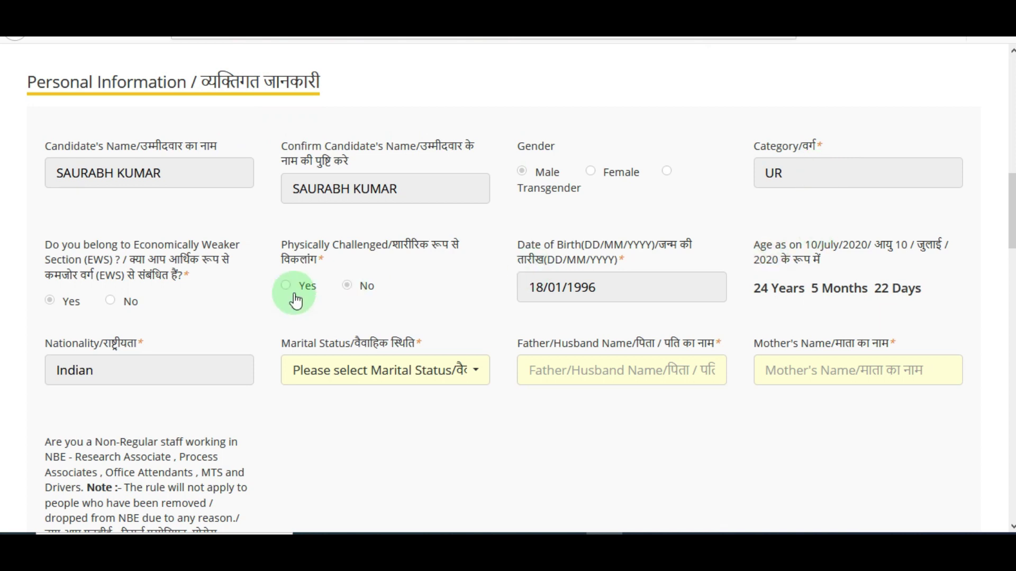
{"action": "left_click", "coordinate": [360, 378]}
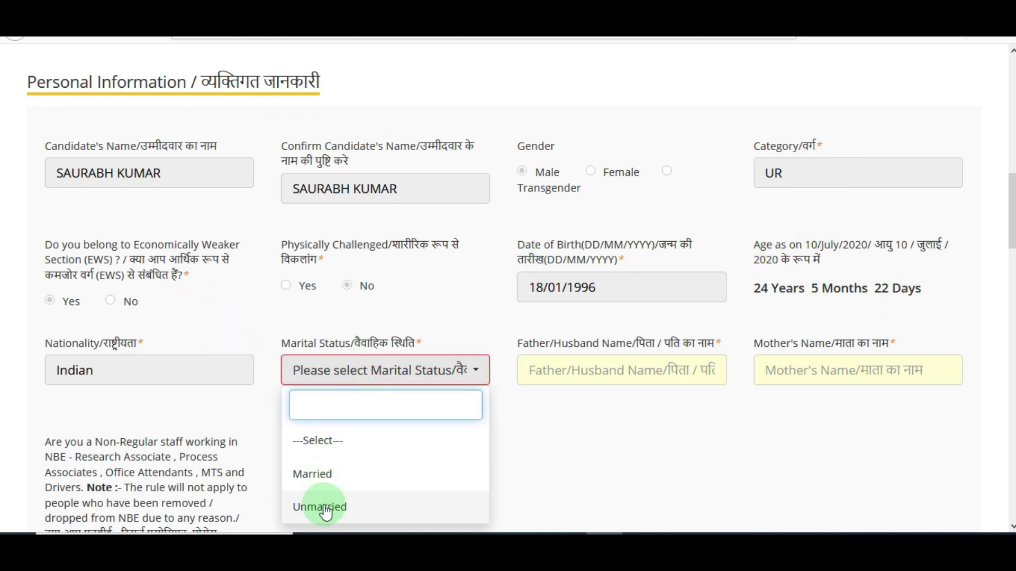
{"action": "left_click", "coordinate": [325, 507]}
- Enter the father's name and the mother's name in their fields
{"action": "left_click", "coordinate": [610, 376]}
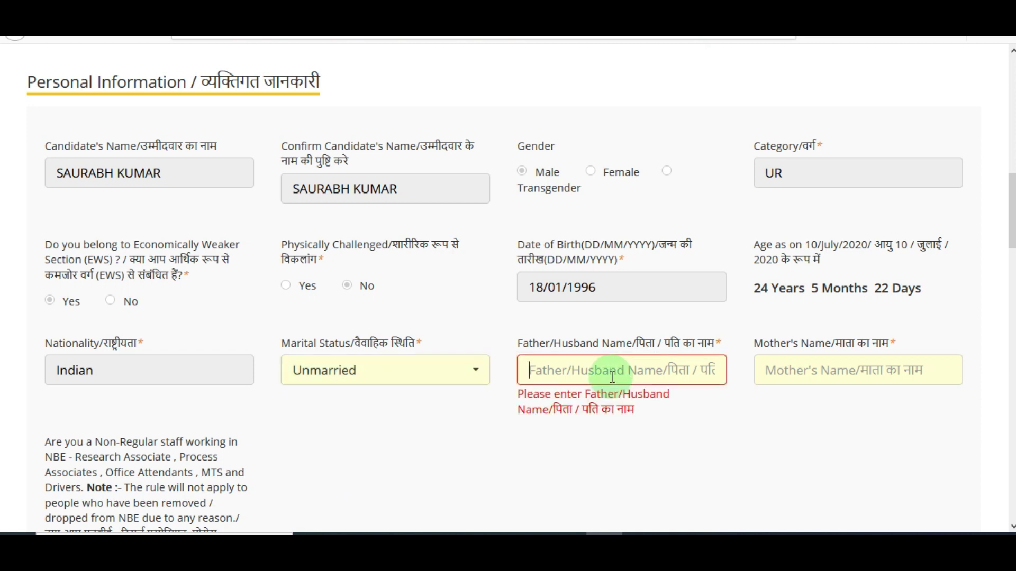
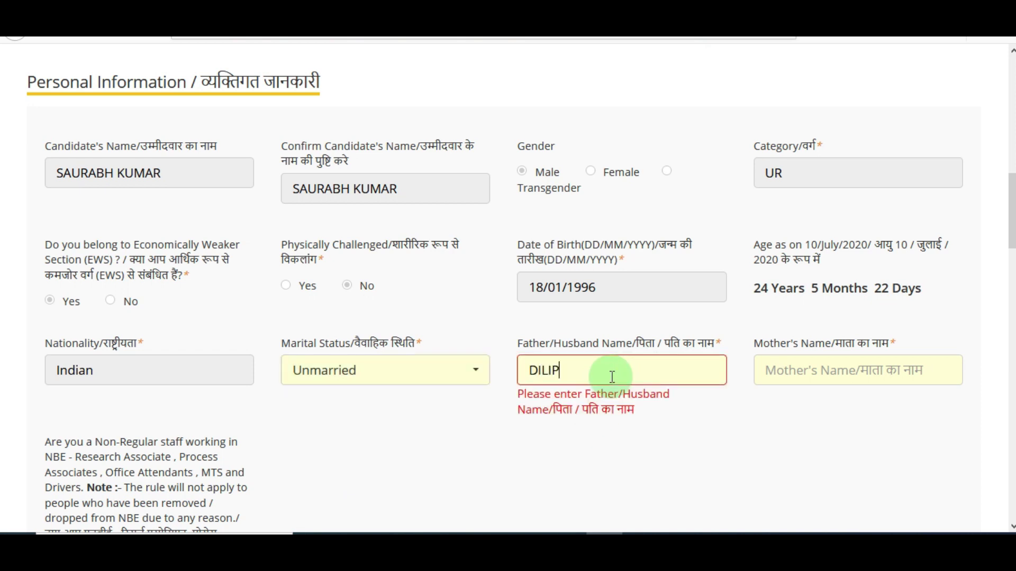
{"action": "key", "text": "Tab"}
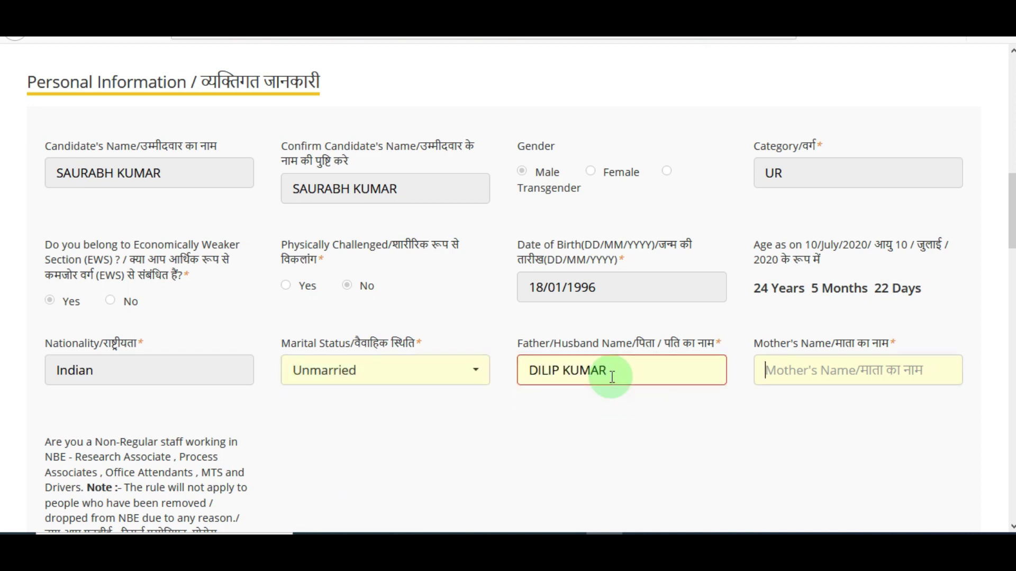
{"action": "type", "text": "REKHA"}
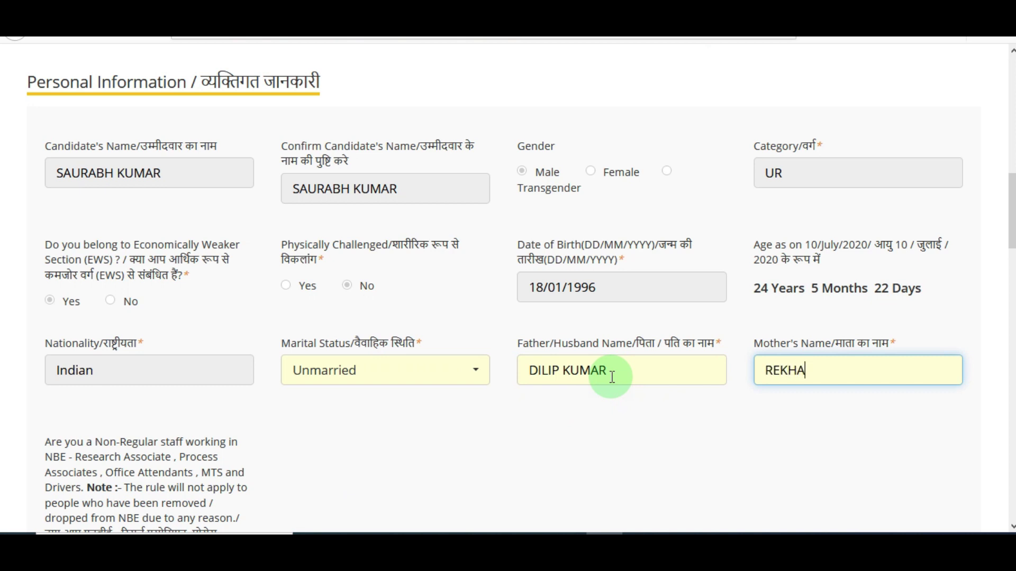
{"action": "left_click", "coordinate": [388, 103]}
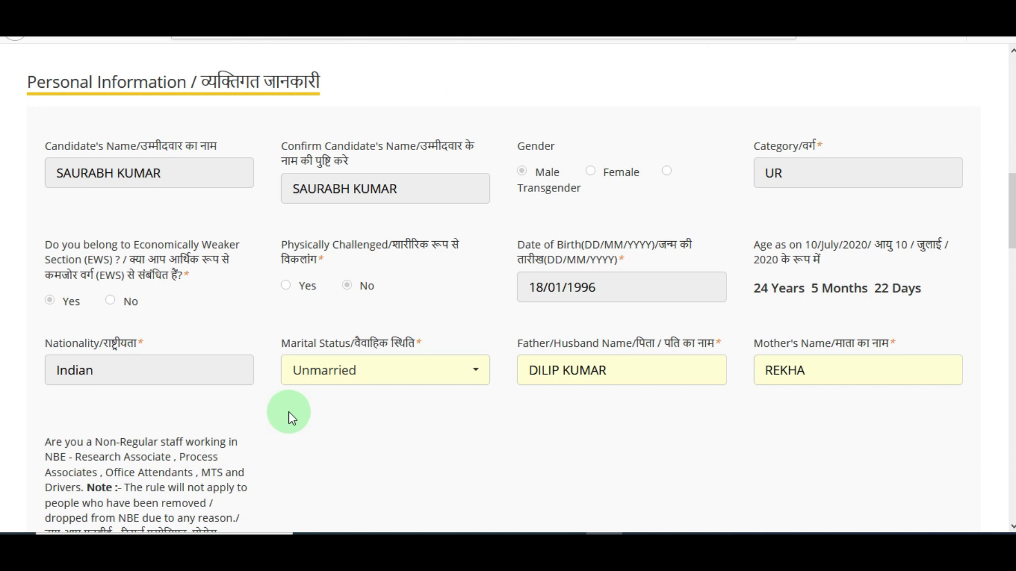
- Answer No to both the non-regular NBE staff and departmental employee questions
{"action": "scroll", "coordinate": [414, 386], "scroll_direction": "down", "scroll_amount": 5}
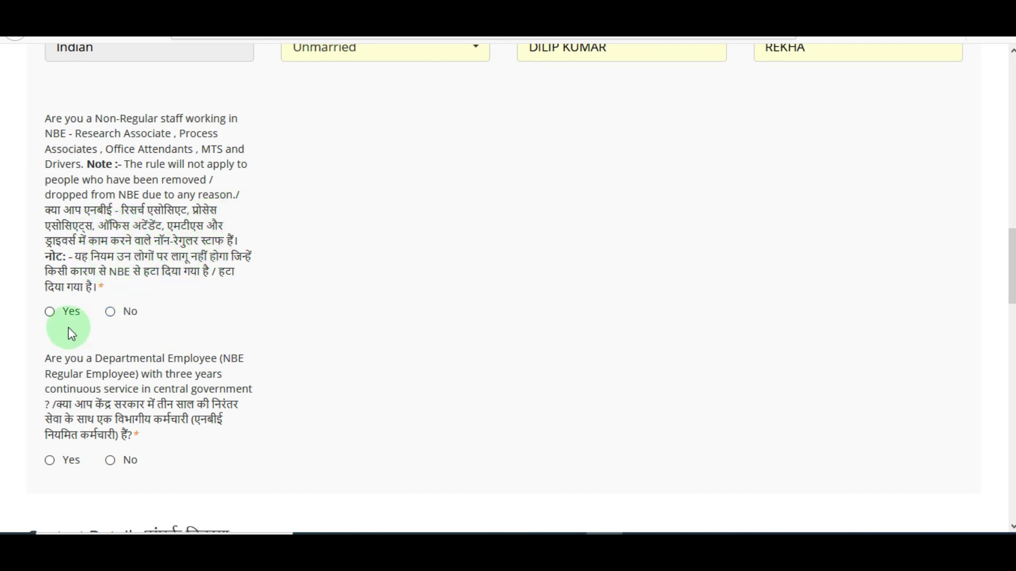
{"action": "left_click", "coordinate": [50, 312]}
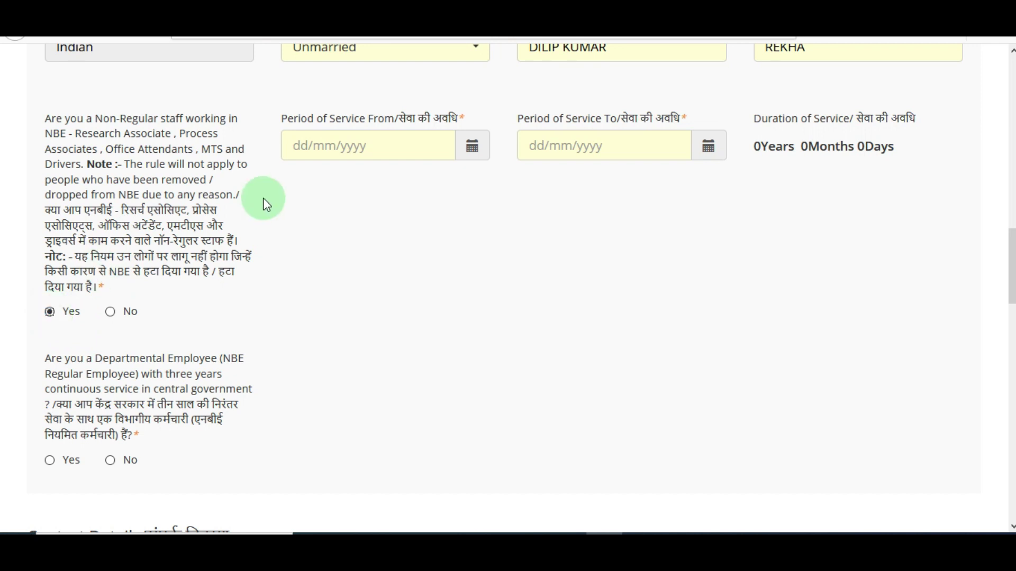
{"action": "left_click", "coordinate": [121, 313]}
{"action": "left_click", "coordinate": [51, 462]}
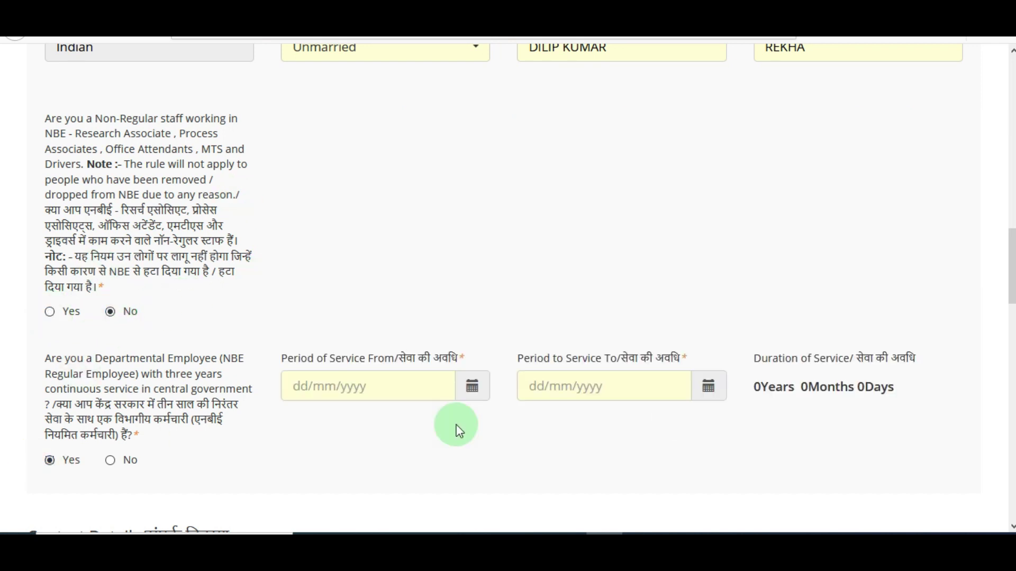
{"action": "left_click", "coordinate": [111, 461]}
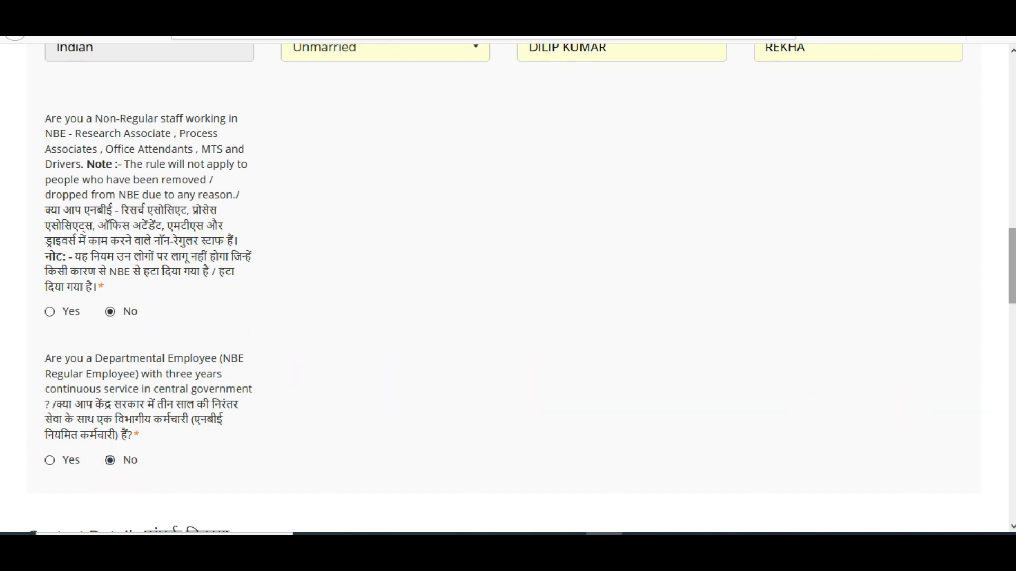
{"action": "scroll", "coordinate": [681, 252], "scroll_direction": "down", "scroll_amount": 10}
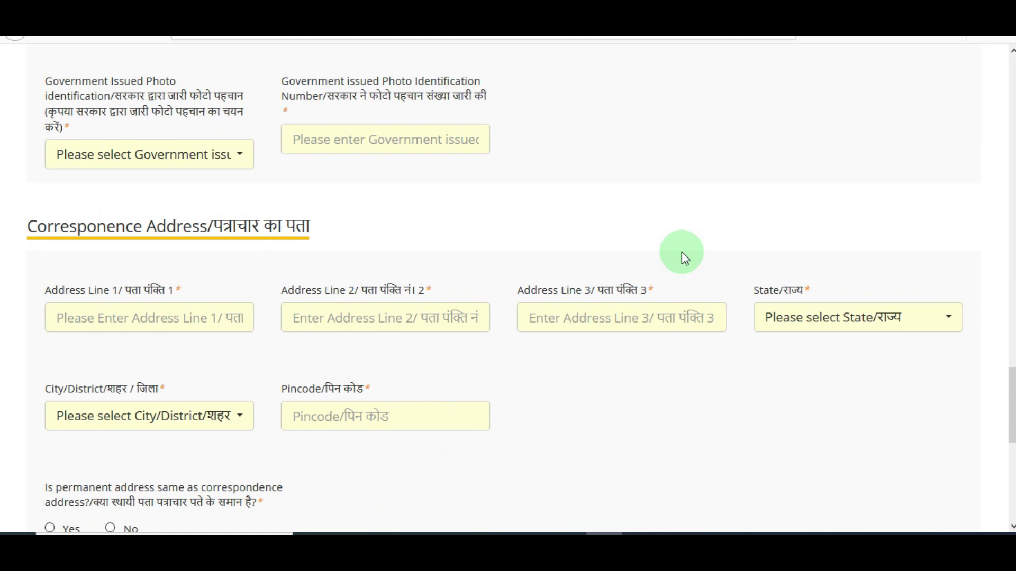
- Select PAN CARD as the government-issued photo identification type
{"action": "left_click", "coordinate": [191, 170]}
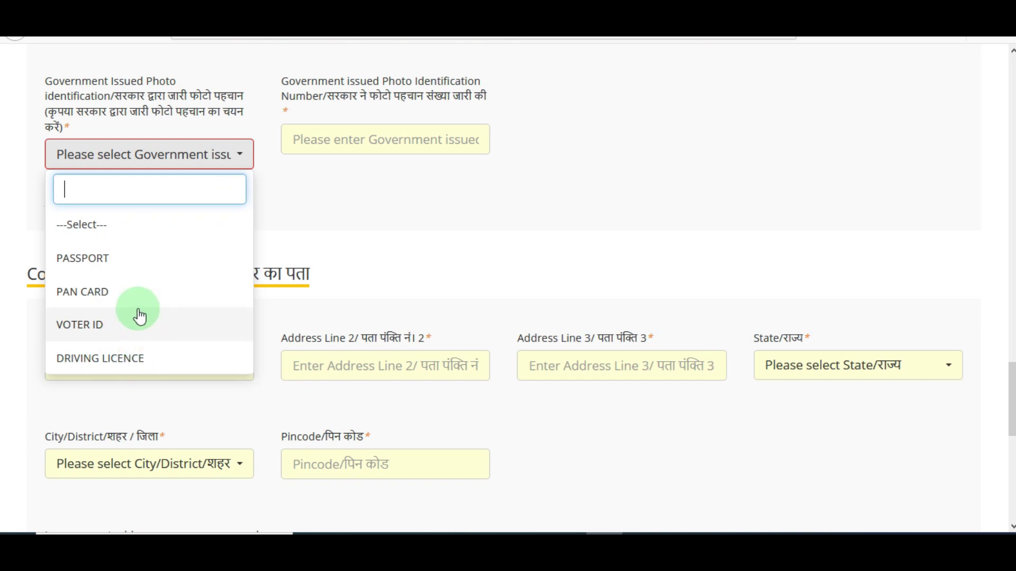
{"action": "left_click", "coordinate": [118, 292]}
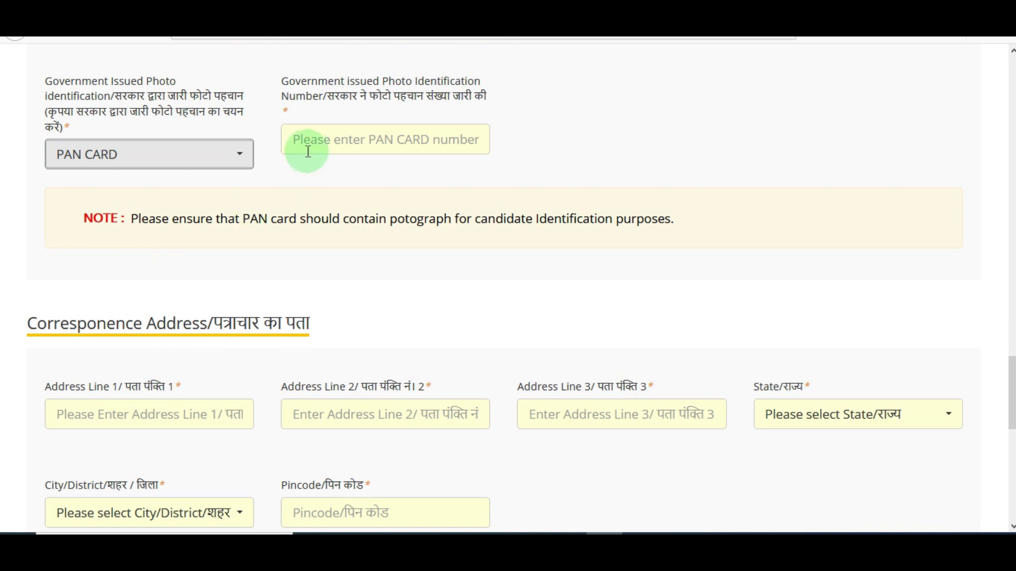
{"action": "left_click", "coordinate": [310, 148]}
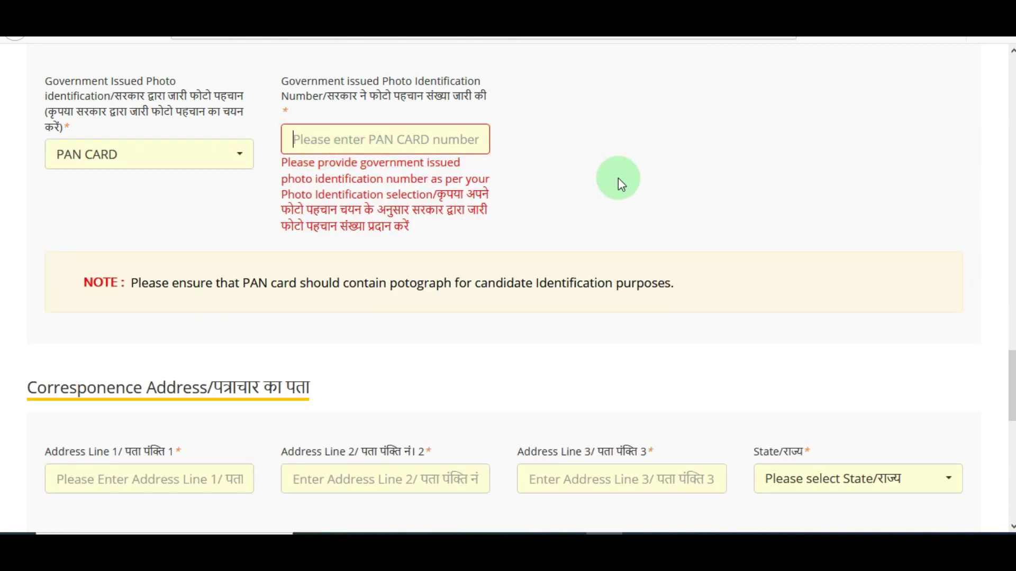
{"action": "left_click", "coordinate": [224, 165]}
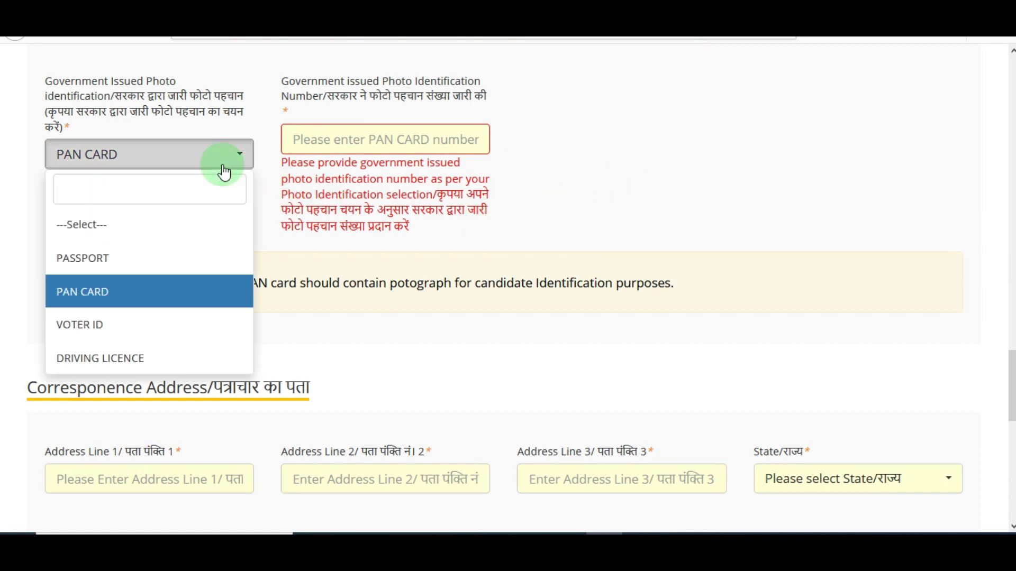
{"action": "left_click", "coordinate": [404, 267]}
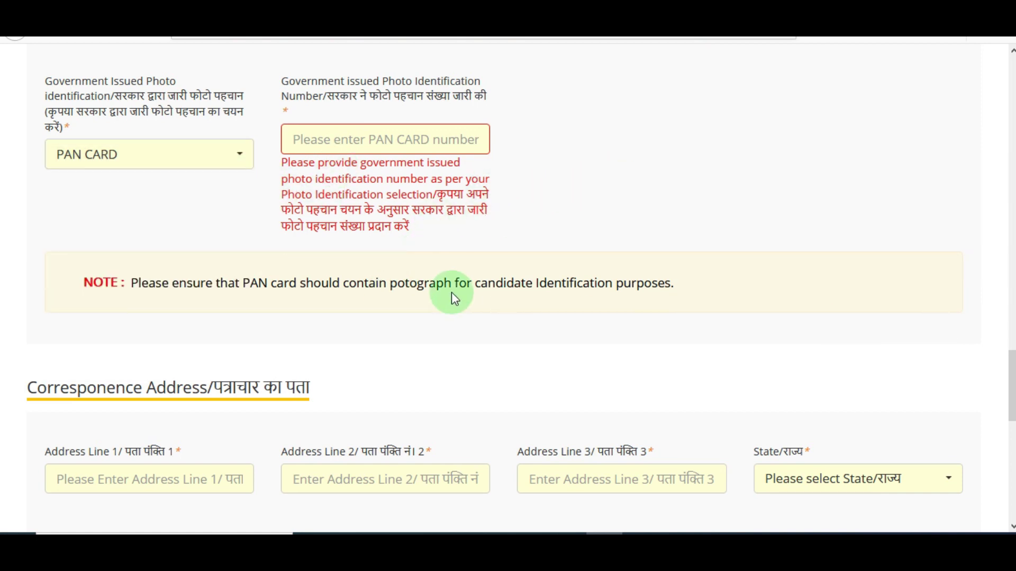
{"action": "scroll", "coordinate": [1011, 408], "scroll_direction": "down", "scroll_amount": 3}
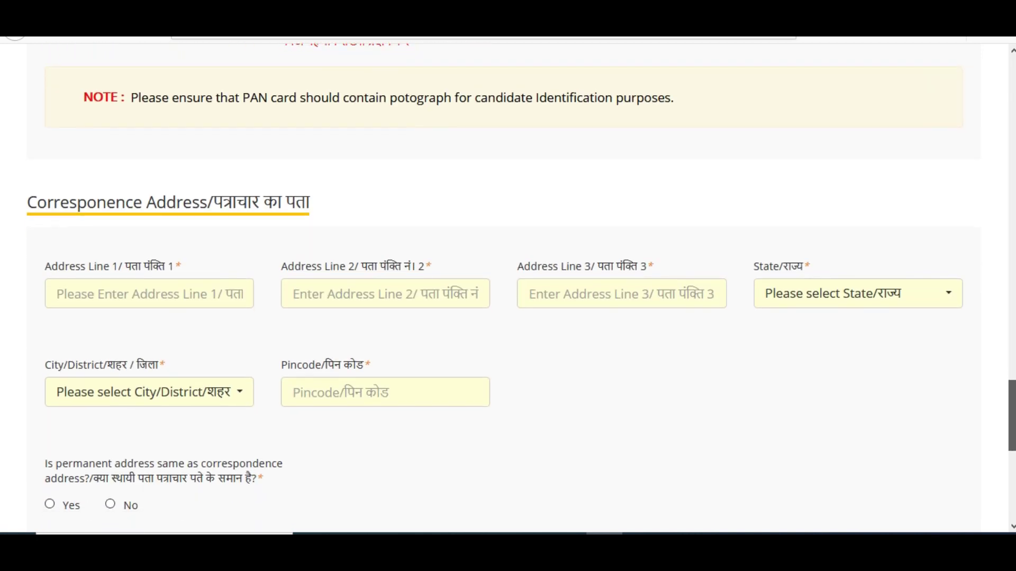
- Fill in the three correspondence address lines
{"action": "left_click_drag", "start_coordinate": [1012, 415], "coordinate": [1012, 422]}
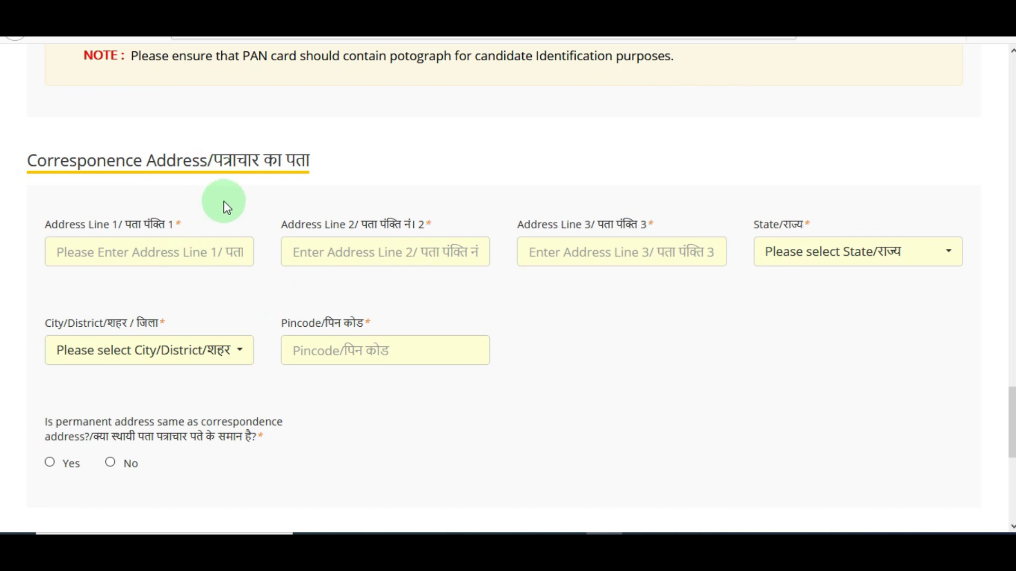
{"action": "left_click", "coordinate": [173, 243]}
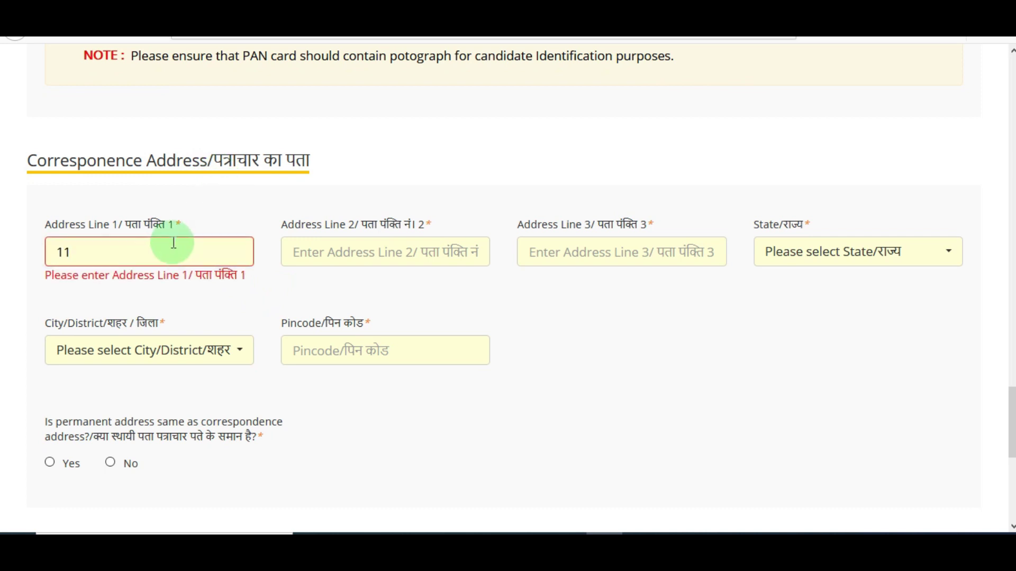
{"action": "left_click", "coordinate": [315, 260]}
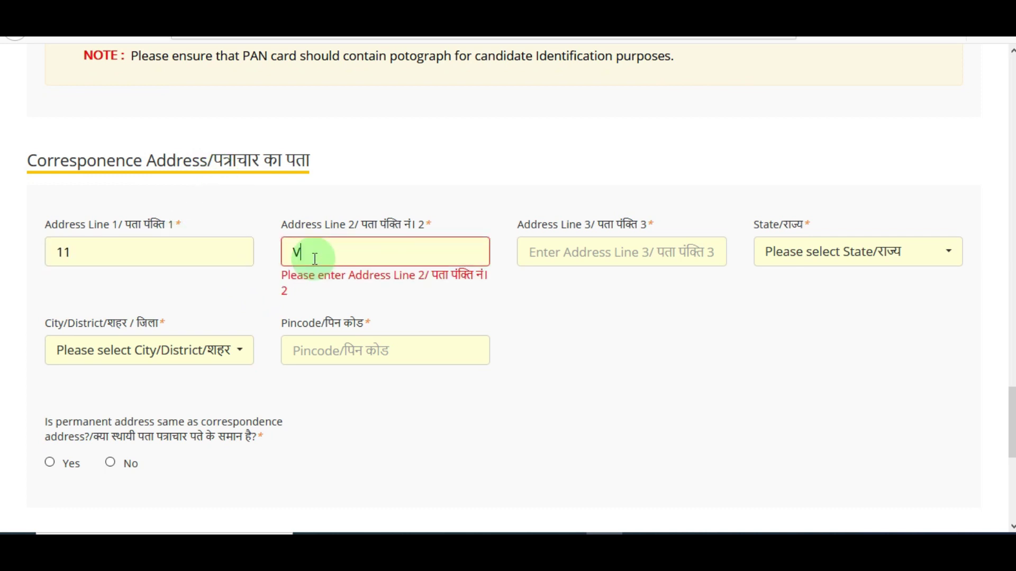
{"action": "left_click", "coordinate": [556, 253]}
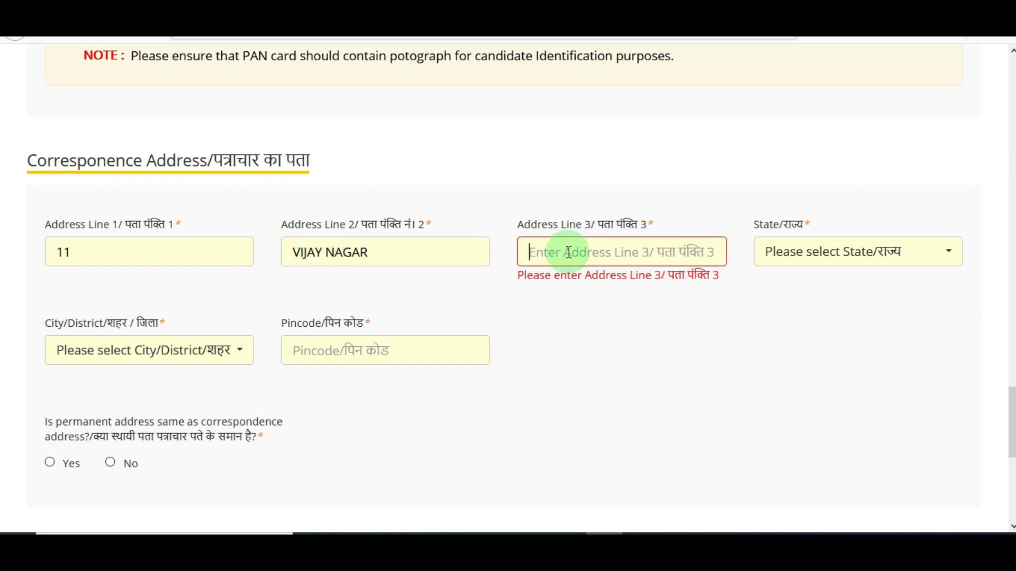
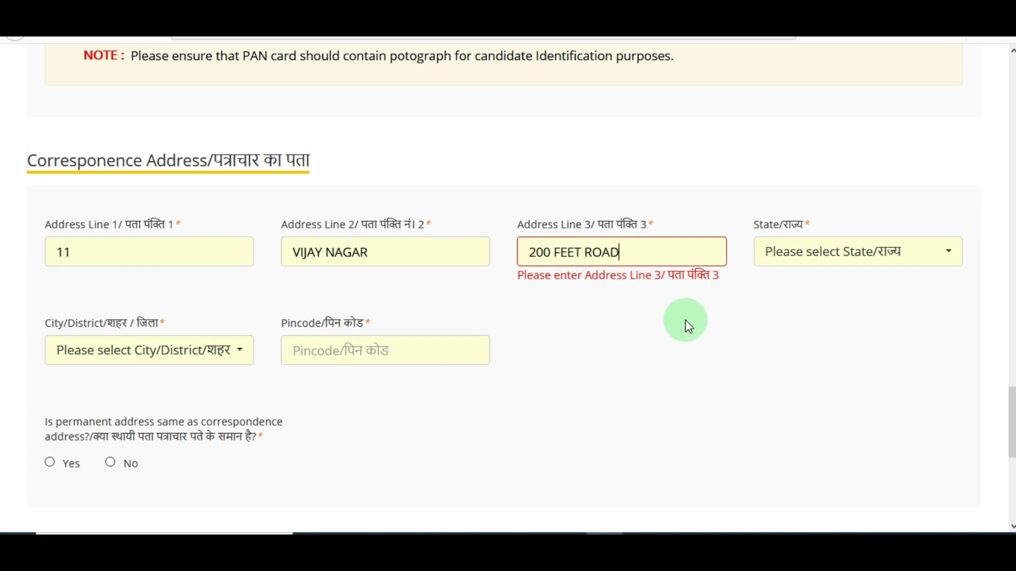
{"action": "left_click", "coordinate": [626, 358]}
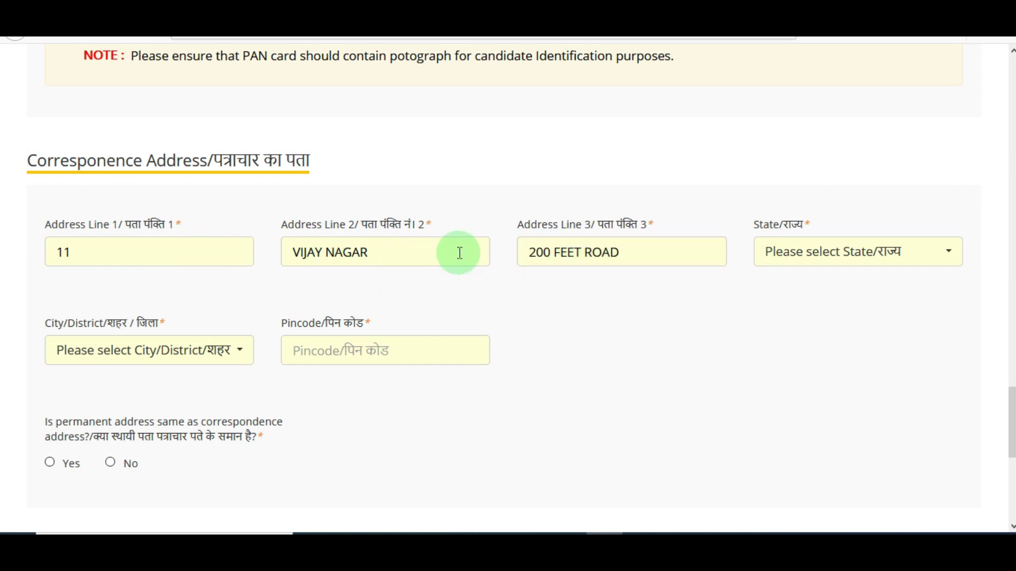
- Choose the correspondence state and city/district, and enter the pincode
{"action": "left_click", "coordinate": [800, 271]}
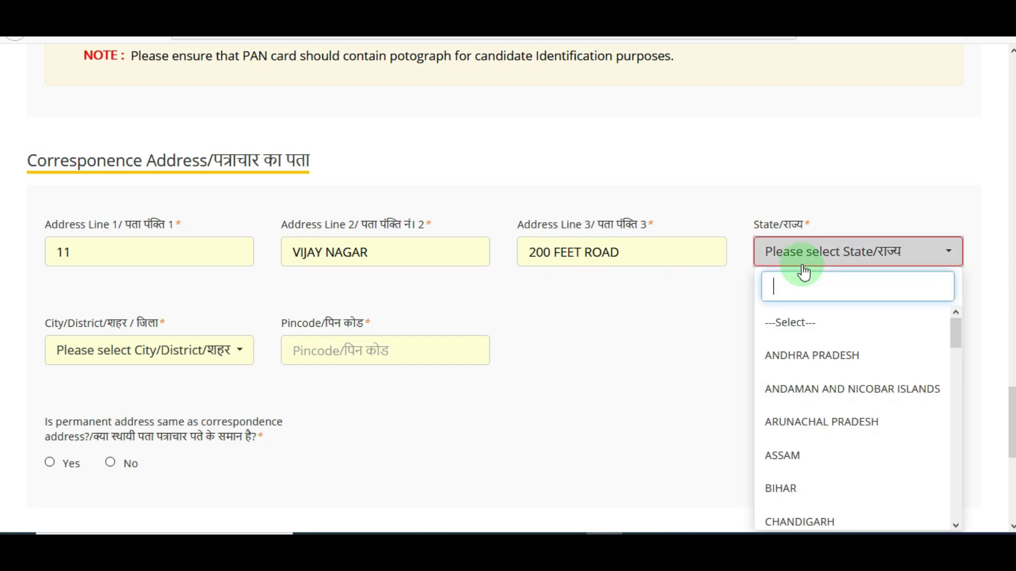
{"action": "left_click_drag", "start_coordinate": [955, 335], "coordinate": [951, 496]}
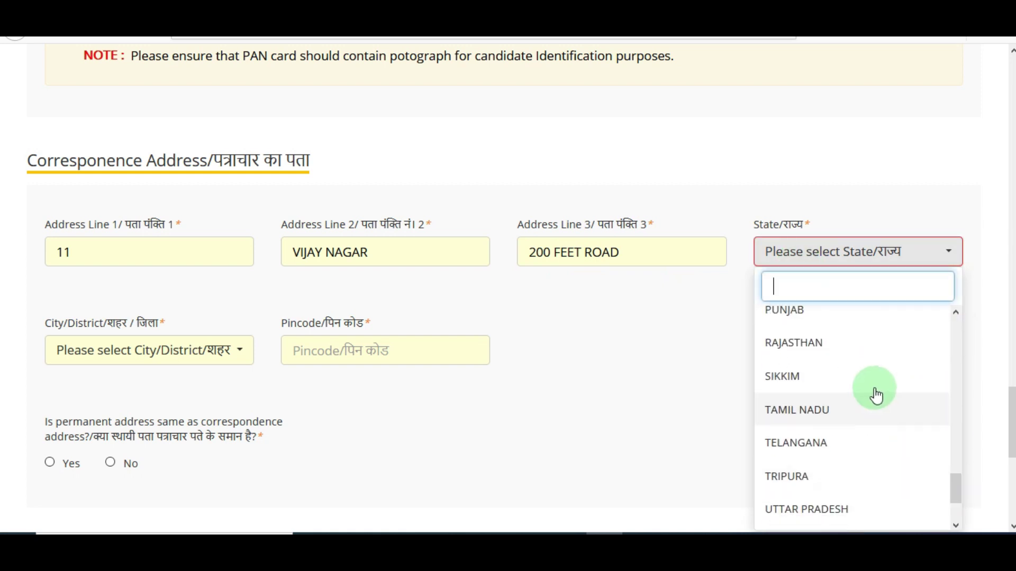
{"action": "left_click", "coordinate": [830, 345]}
{"action": "left_click", "coordinate": [201, 366]}
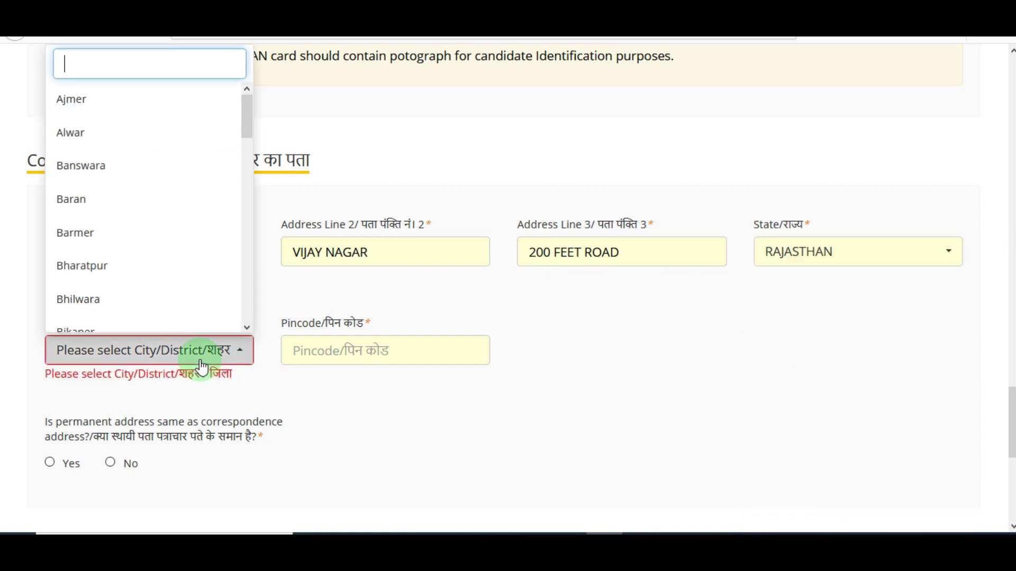
{"action": "left_click", "coordinate": [118, 137]}
{"action": "left_click", "coordinate": [379, 351]}
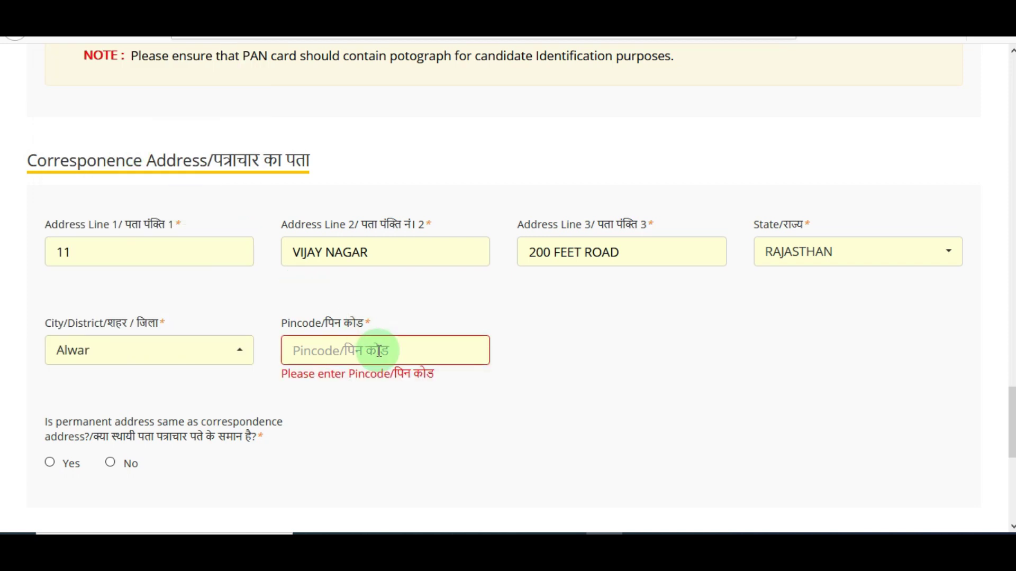
{"action": "type", "text": "301001"}
{"action": "left_click", "coordinate": [406, 423]}
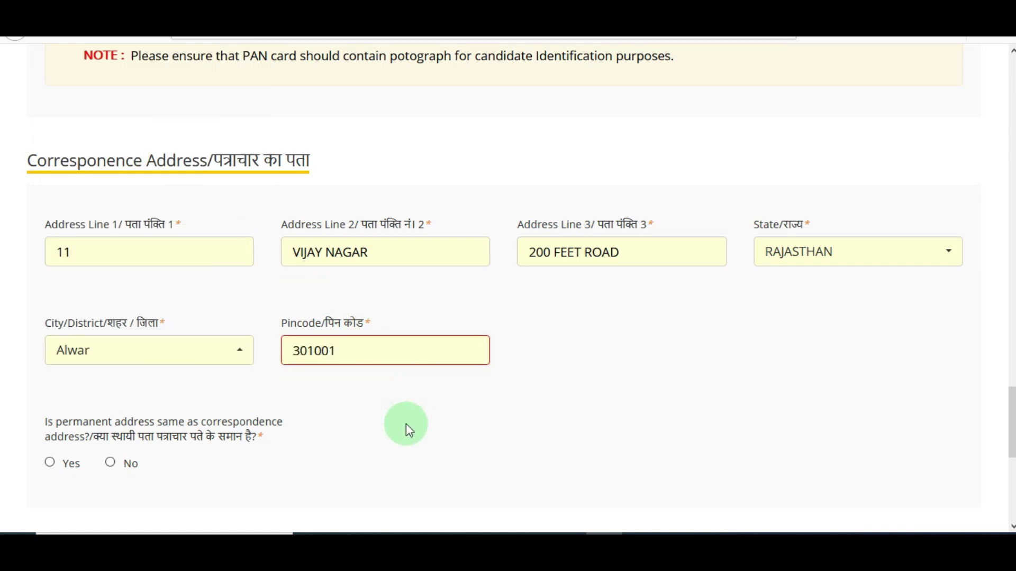
{"action": "left_click_drag", "start_coordinate": [1012, 415], "coordinate": [1012, 462]}
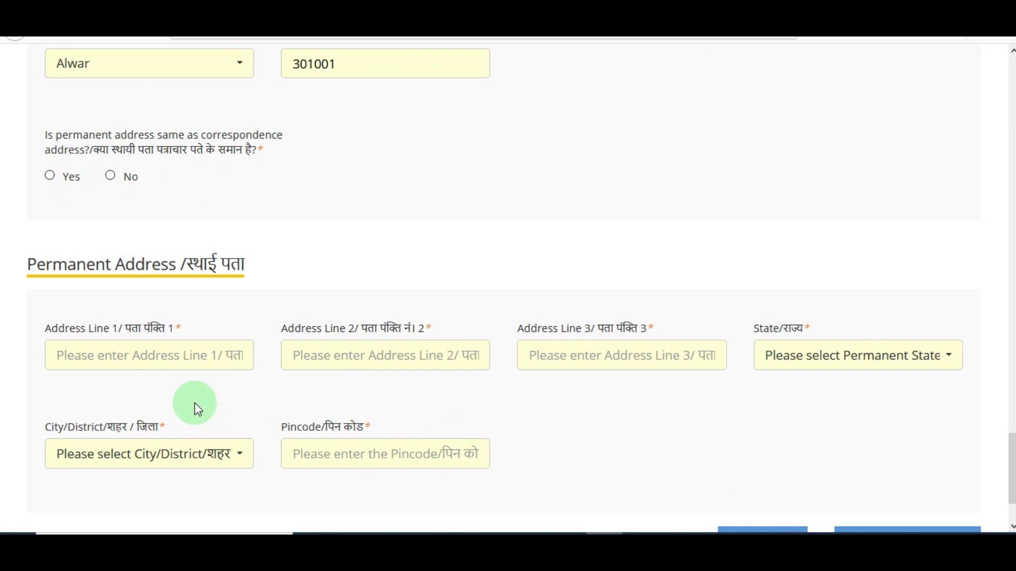
- Mark permanent address same as correspondence, then save personal details and continue
{"action": "left_click", "coordinate": [48, 179]}
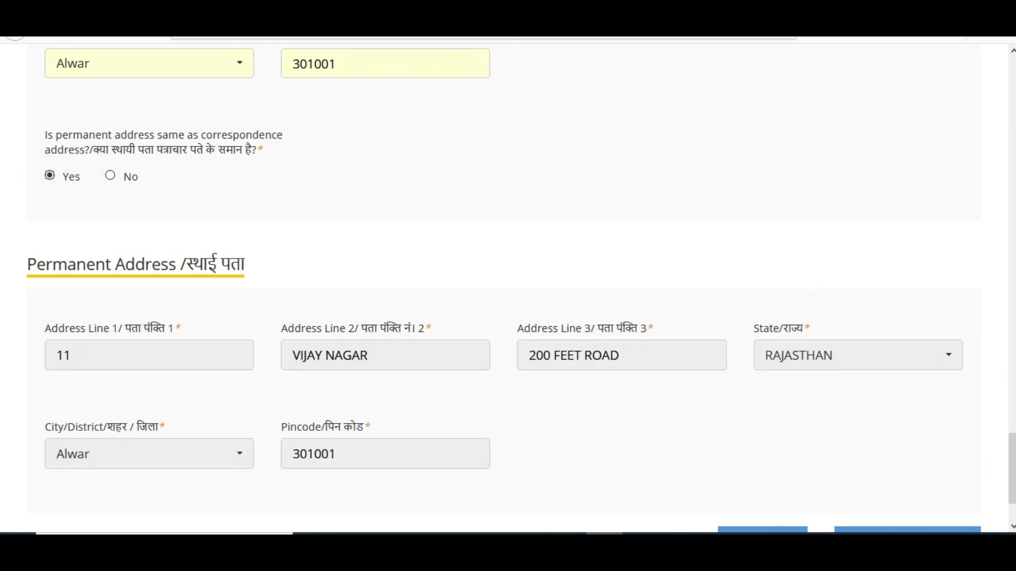
{"action": "scroll", "coordinate": [114, 294], "scroll_direction": "down", "scroll_amount": 2}
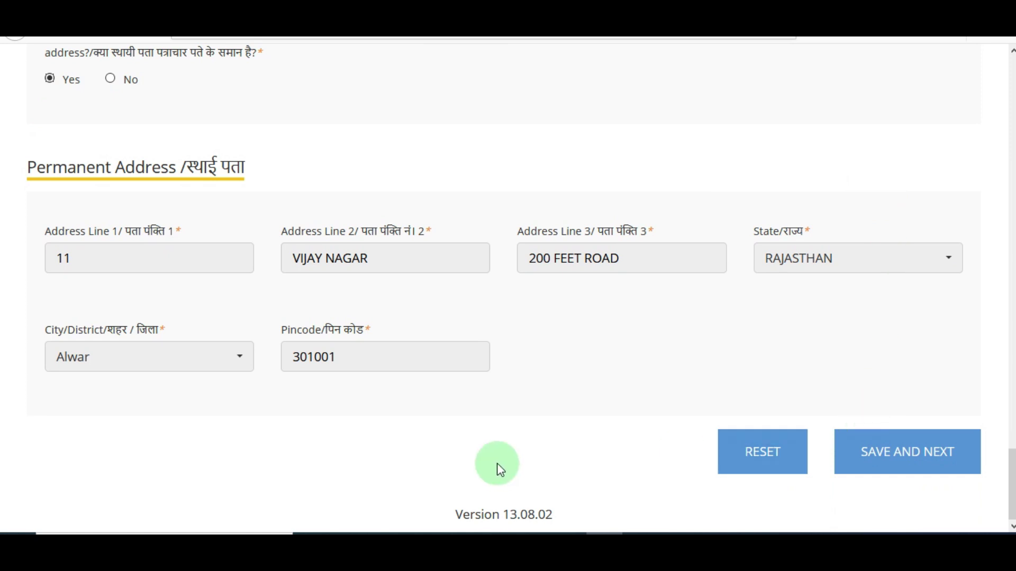
{"action": "left_click", "coordinate": [922, 467]}
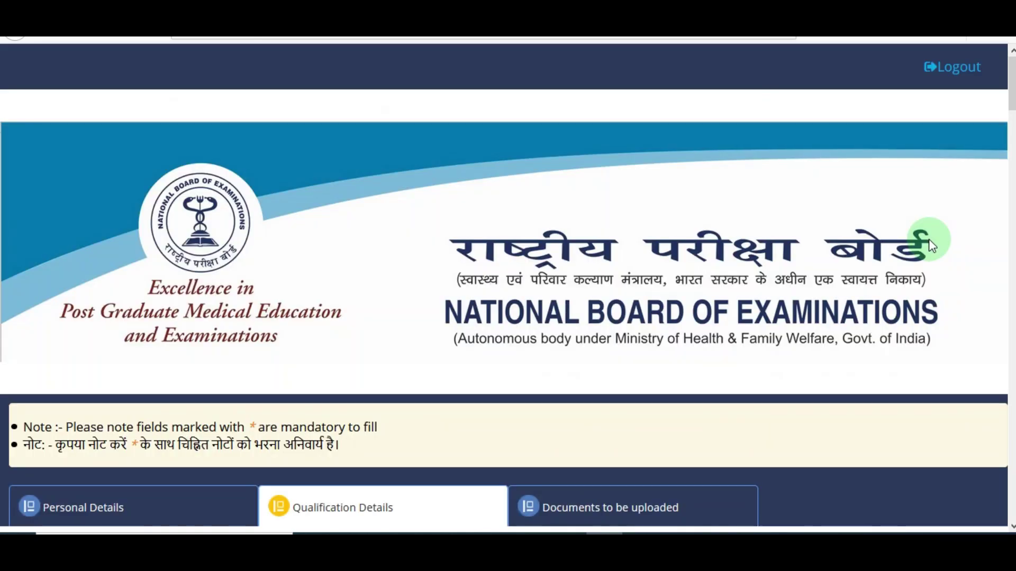
{"action": "scroll", "coordinate": [1010, 106], "scroll_direction": "down", "scroll_amount": 3}
{"action": "scroll", "coordinate": [503, 286], "scroll_direction": "down", "scroll_amount": 5}
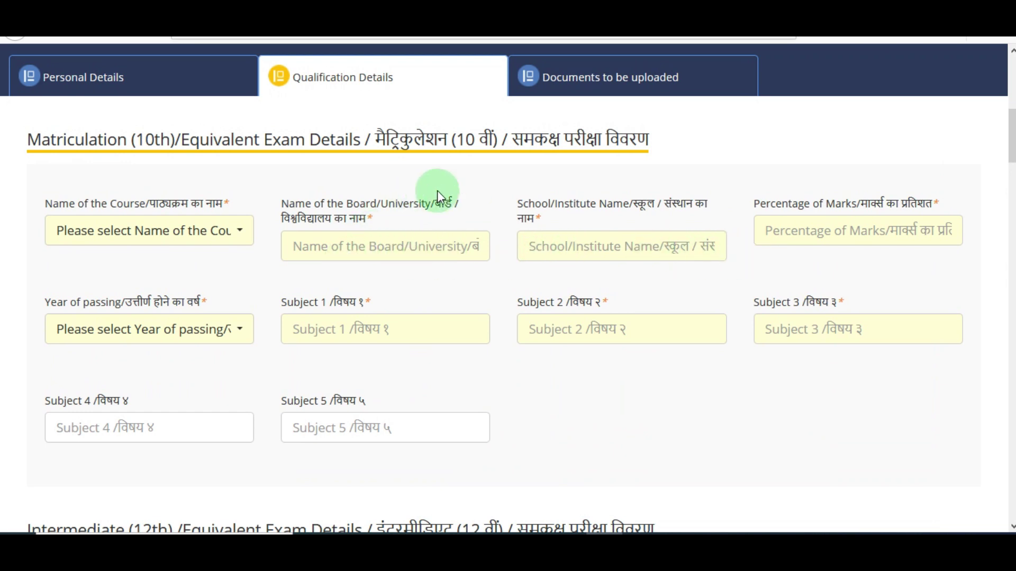
- Set the matriculation course to 10th with board BSER, school RKS SCHOOL, 80.00 percent
{"action": "left_click", "coordinate": [530, 7]}
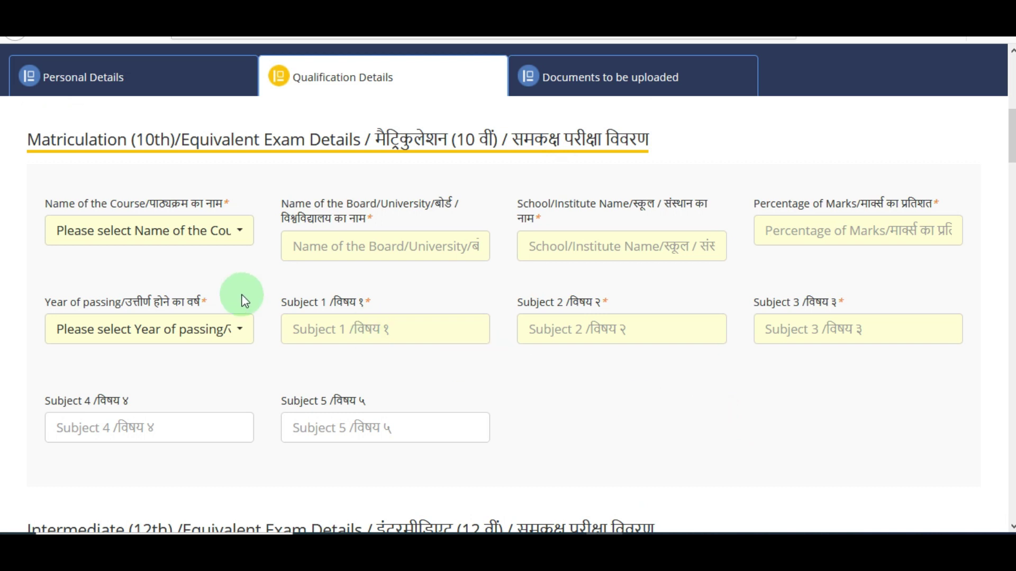
{"action": "left_click", "coordinate": [182, 237]}
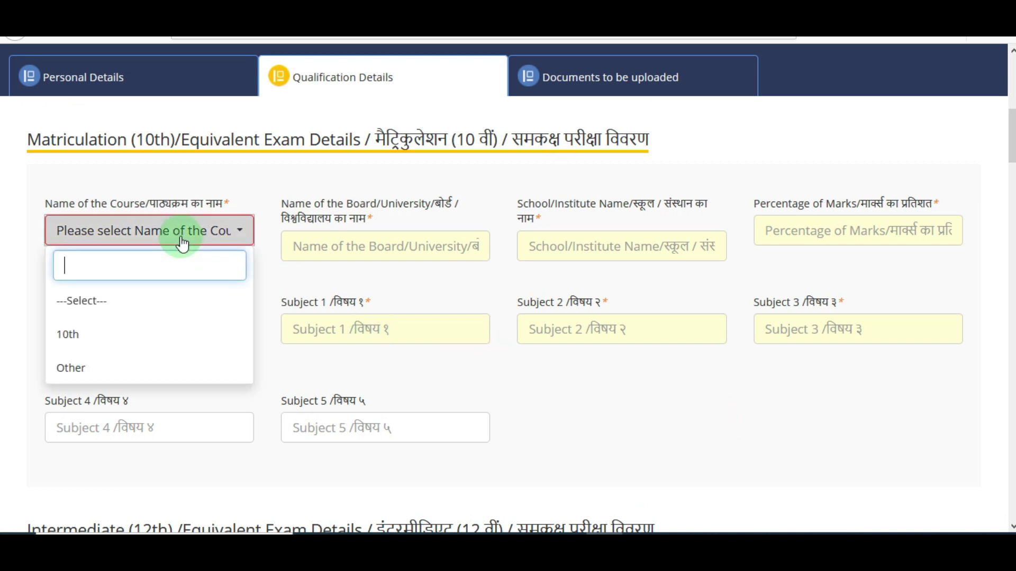
{"action": "left_click", "coordinate": [125, 339]}
{"action": "left_click", "coordinate": [331, 243]}
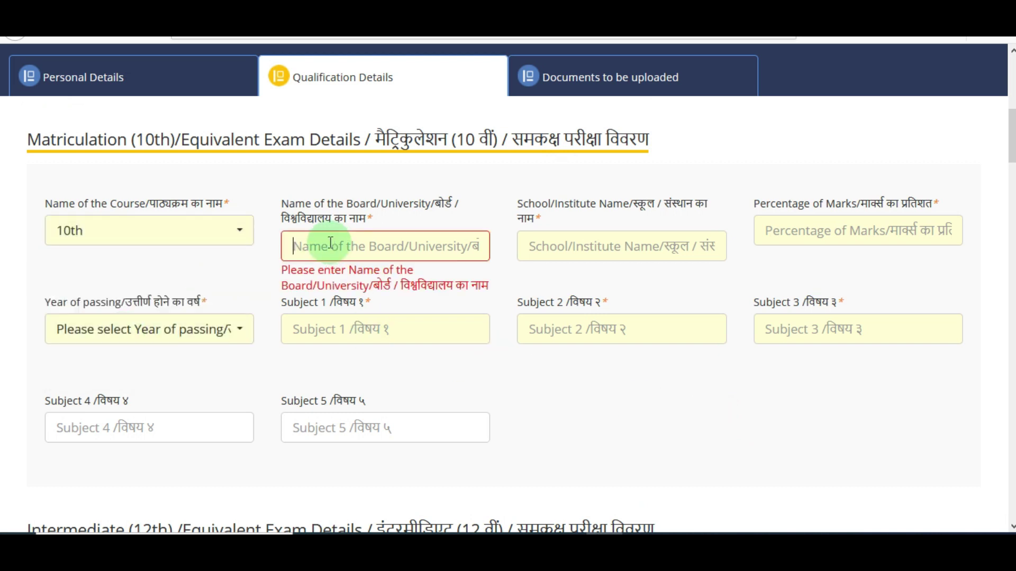
{"action": "type", "text": "BSER"}
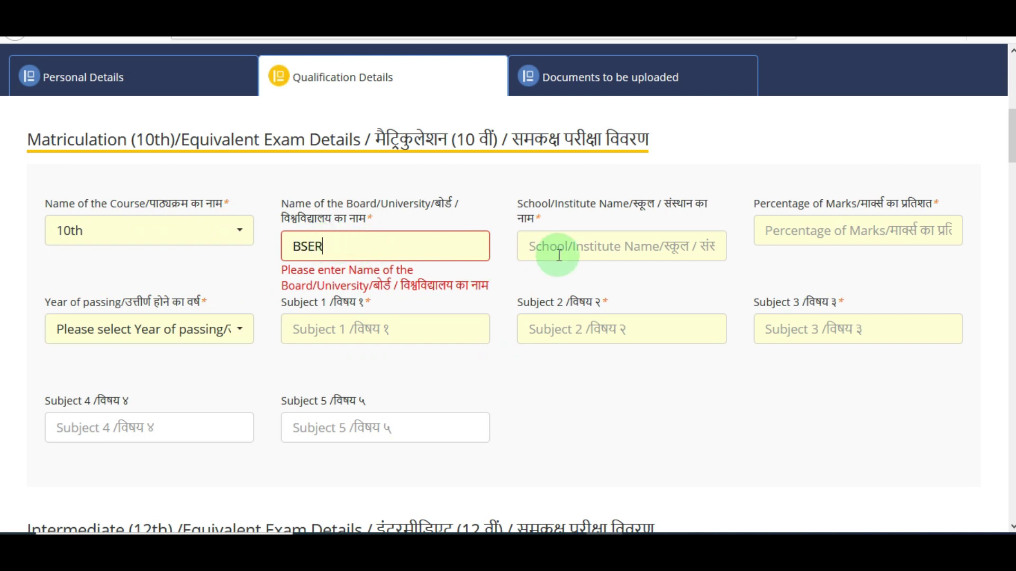
{"action": "left_click", "coordinate": [563, 253]}
{"action": "type", "text": "RKS SCHOOL"}
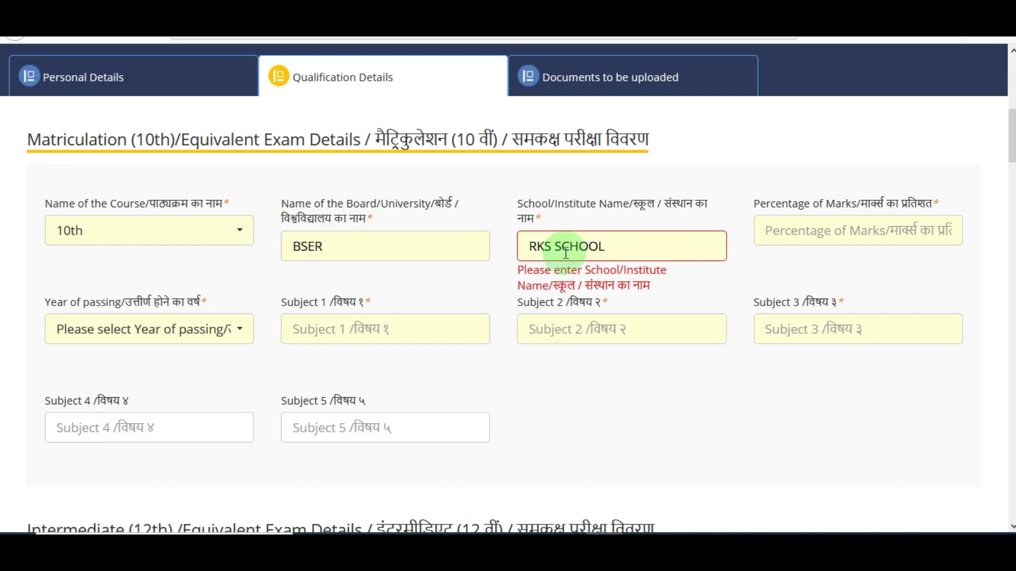
{"action": "left_click", "coordinate": [770, 229]}
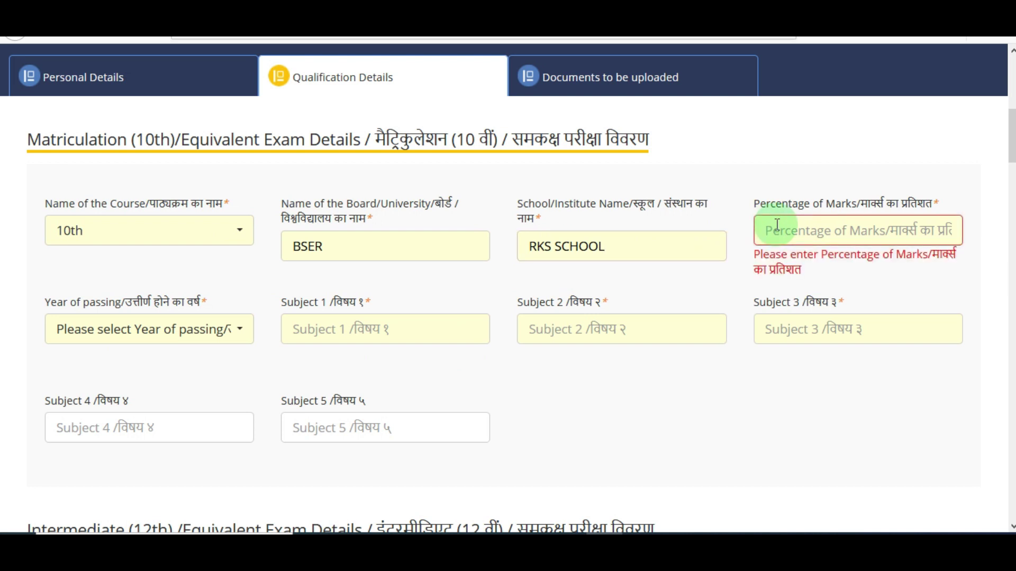
{"action": "type", "text": "86"}
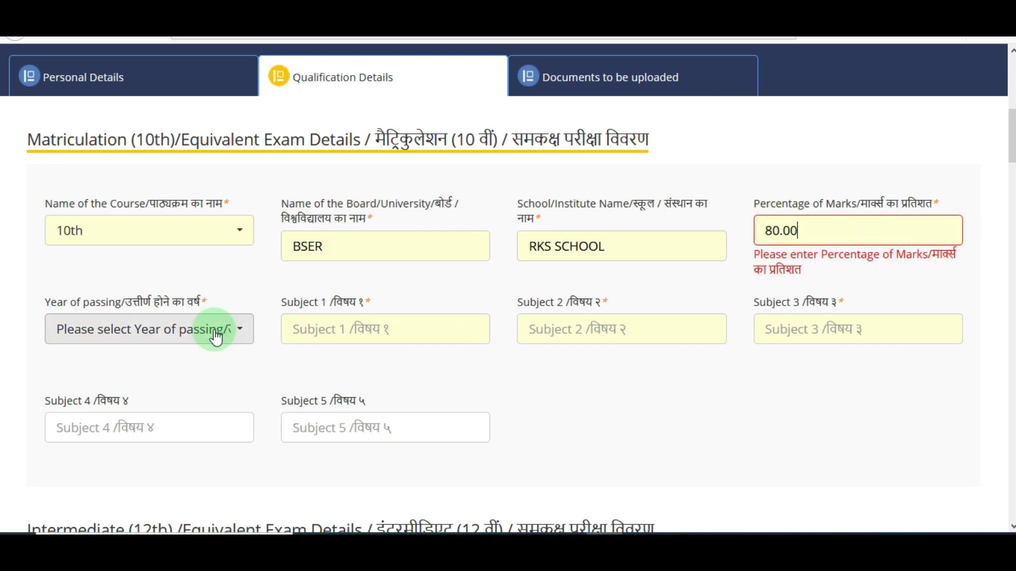
- Set the 10th passing year to 2010 and subjects MATH, HINDI and ENGLISH
{"action": "left_click", "coordinate": [213, 329]}
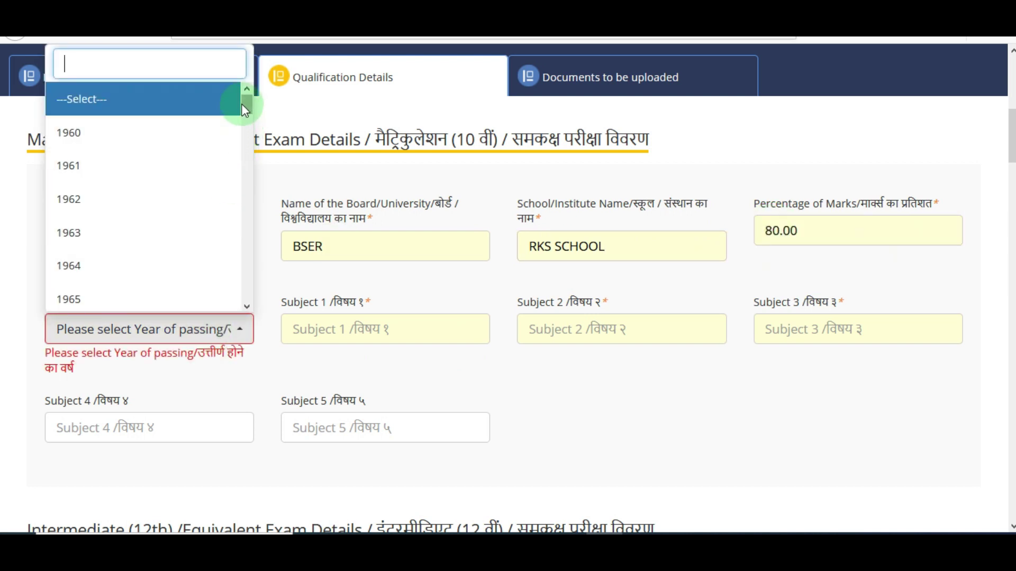
{"action": "type", "text": "2010"}
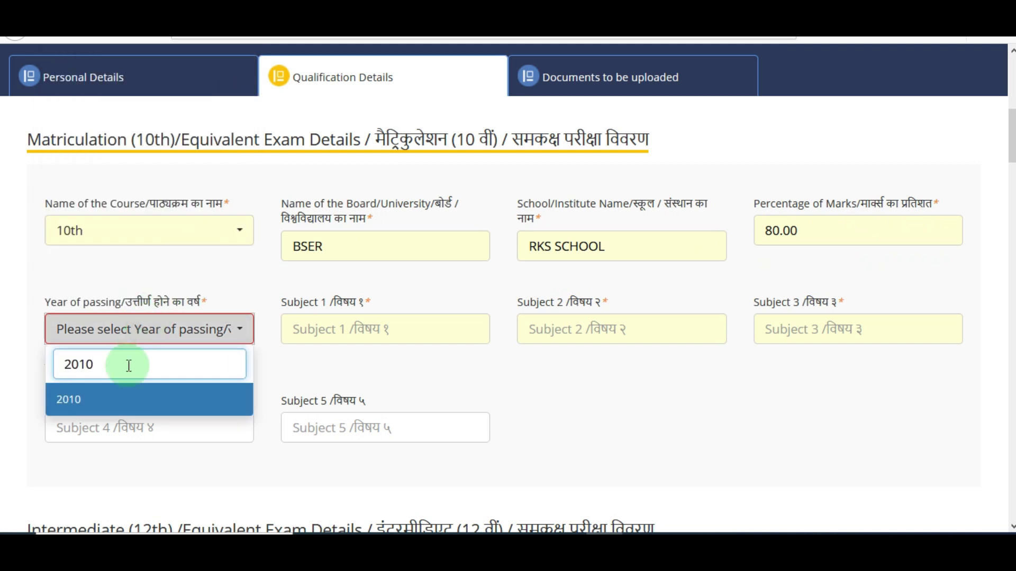
{"action": "left_click", "coordinate": [109, 401]}
{"action": "left_click", "coordinate": [337, 333]}
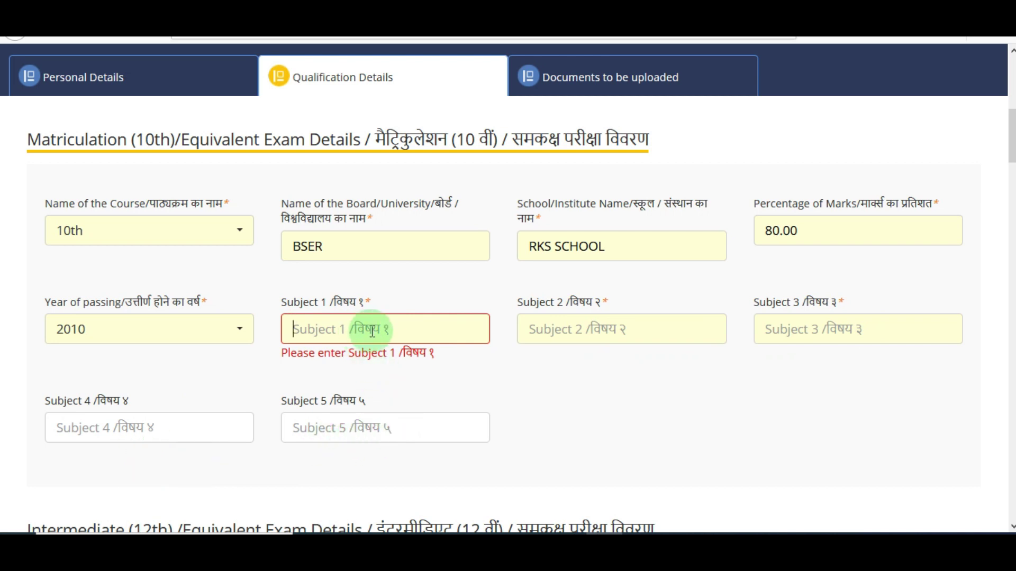
{"action": "type", "text": "MATH"}
{"action": "key", "text": "Tab"}
{"action": "type", "text": "H"}
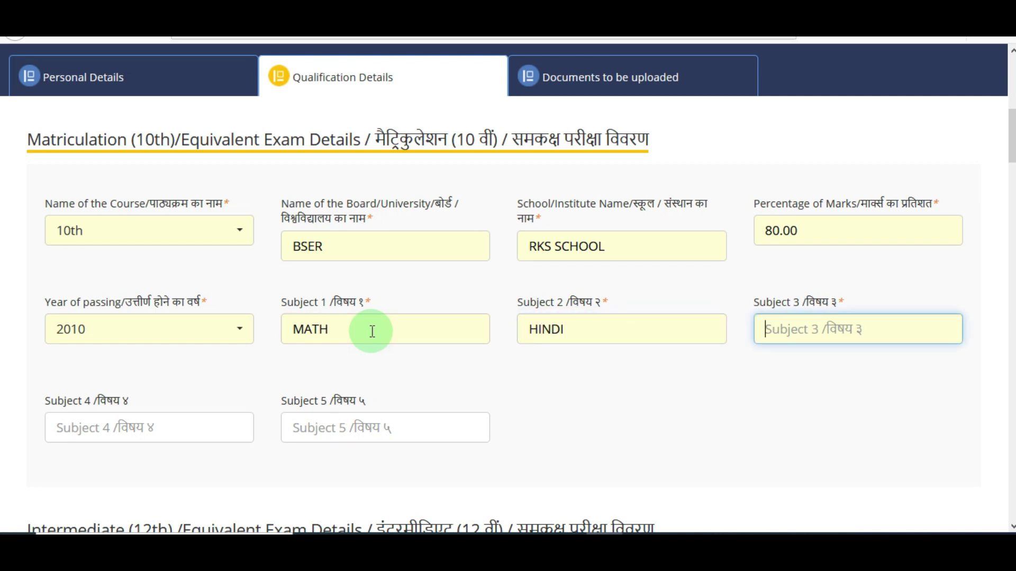
{"action": "type", "text": "ENGLISH"}
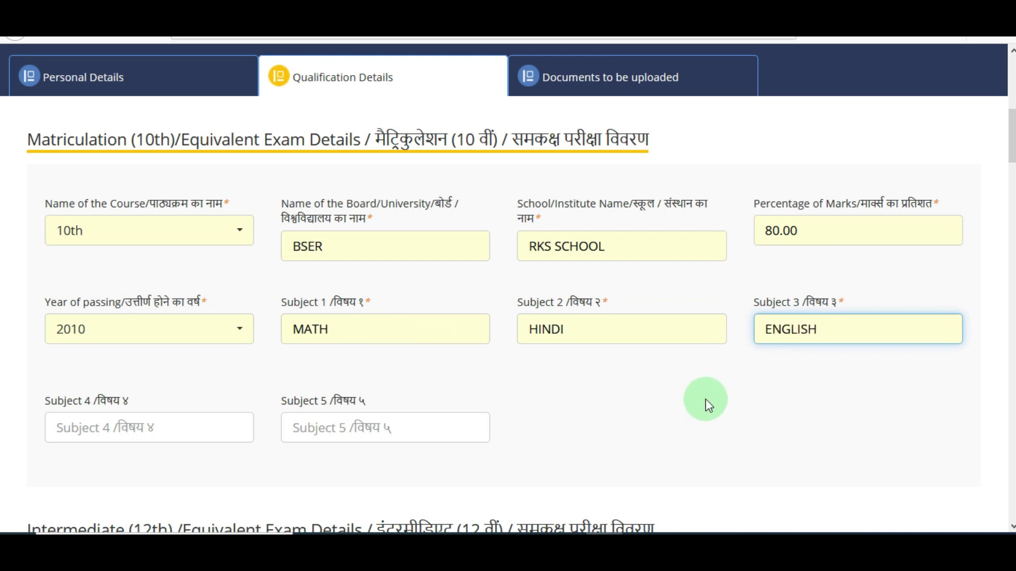
{"action": "left_click", "coordinate": [125, 420]}
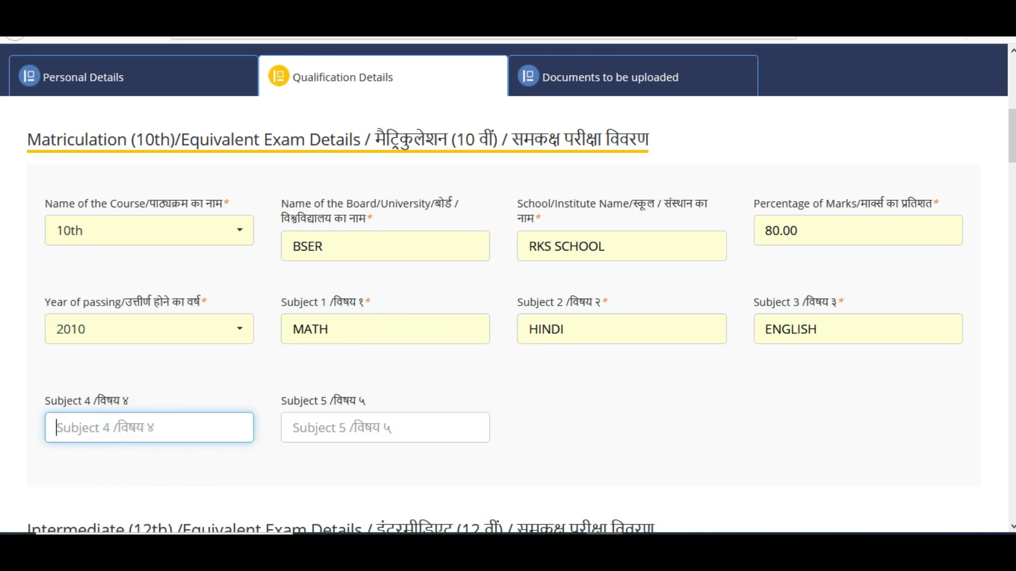
{"action": "left_click_drag", "start_coordinate": [1012, 135], "coordinate": [1012, 187]}
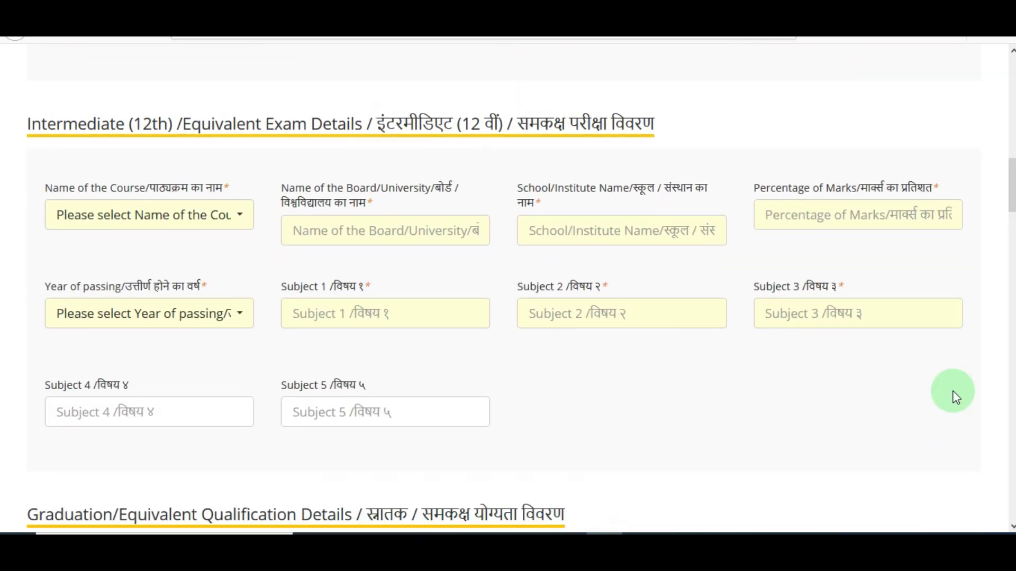
- Set the intermediate course to 12th with board BSER and passing year 2012
{"action": "left_click", "coordinate": [178, 235]}
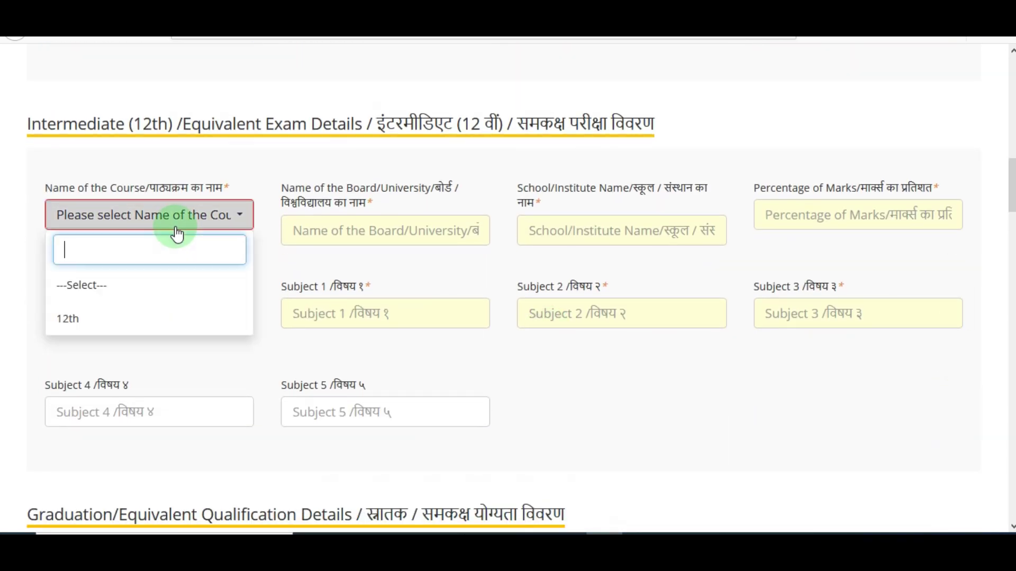
{"action": "left_click", "coordinate": [145, 315]}
{"action": "left_click", "coordinate": [341, 237]}
{"action": "type", "text": "BS"}
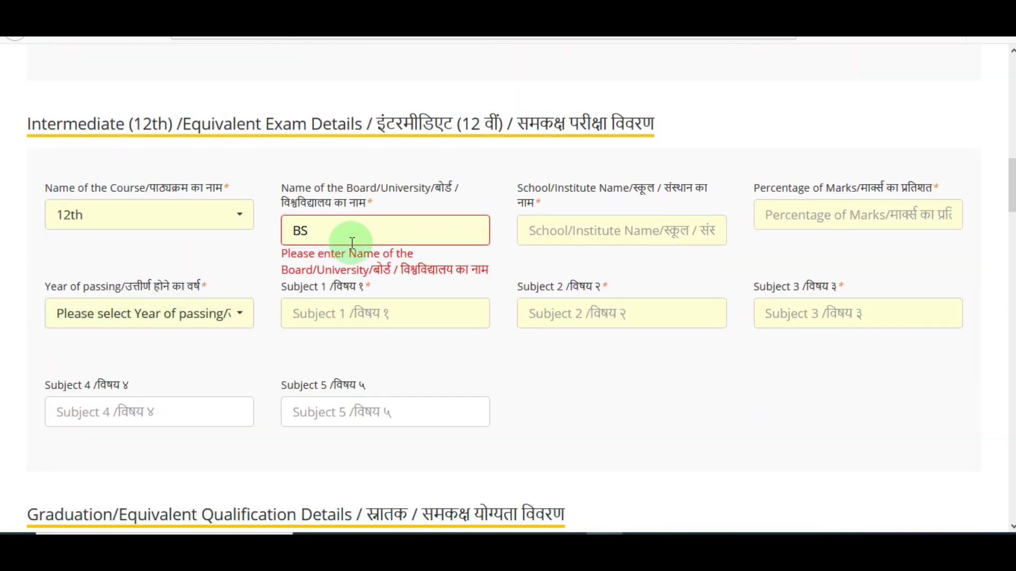
{"action": "type", "text": "ER"}
{"action": "left_click", "coordinate": [614, 232]}
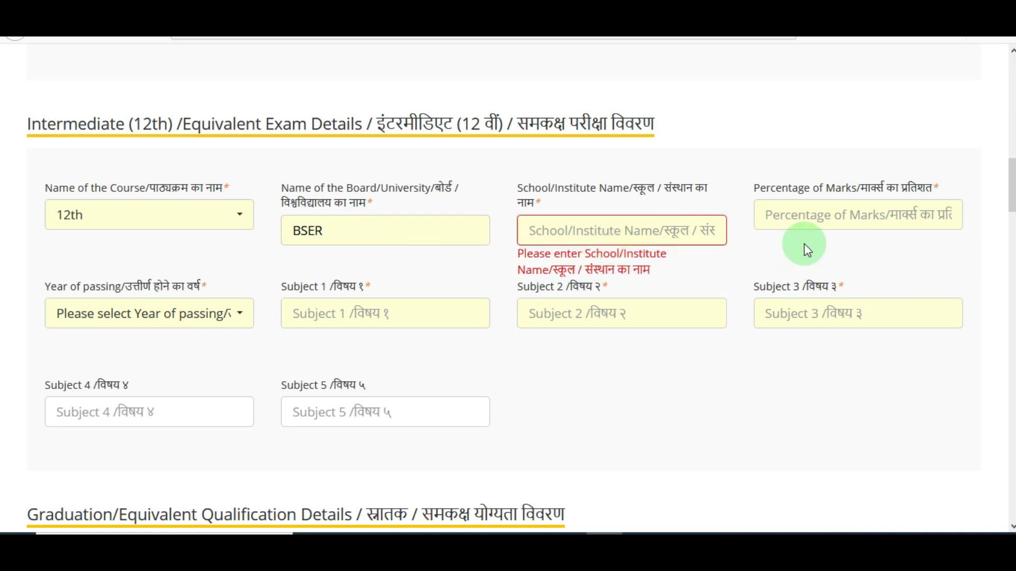
{"action": "left_click", "coordinate": [803, 224]}
{"action": "left_click", "coordinate": [130, 315]}
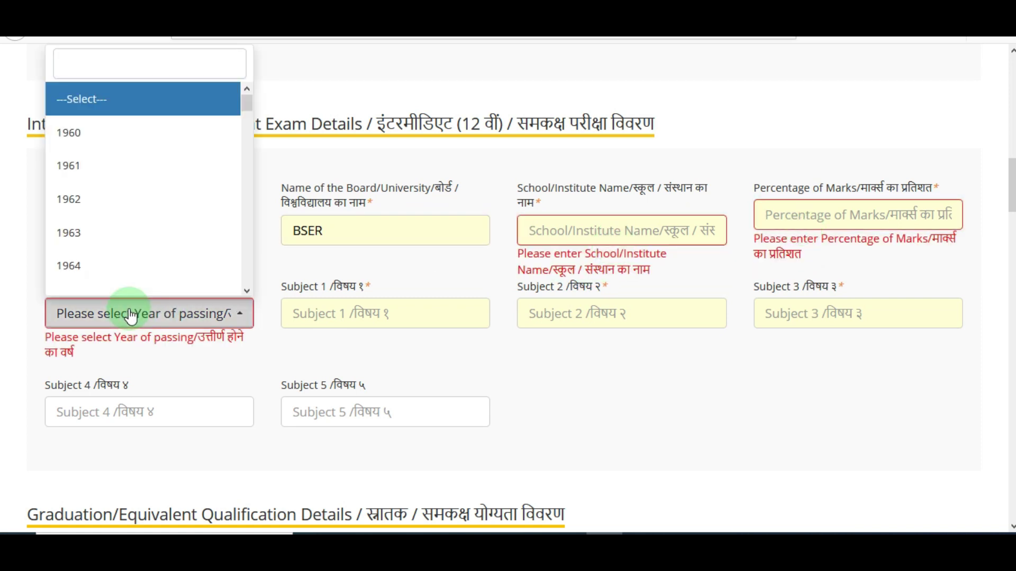
{"action": "type", "text": "2012"}
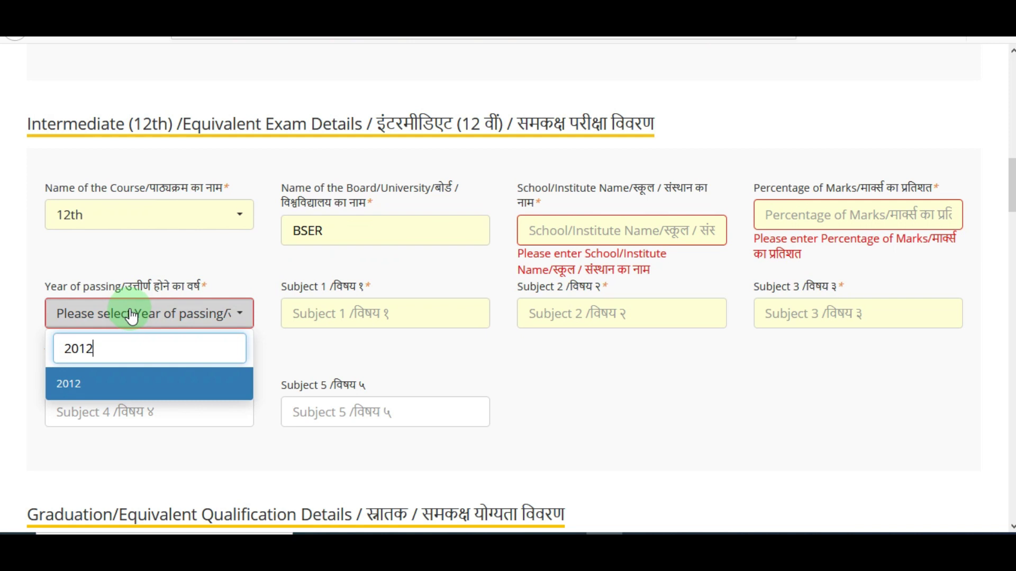
{"action": "left_click", "coordinate": [80, 385]}
{"action": "left_click", "coordinate": [361, 318]}
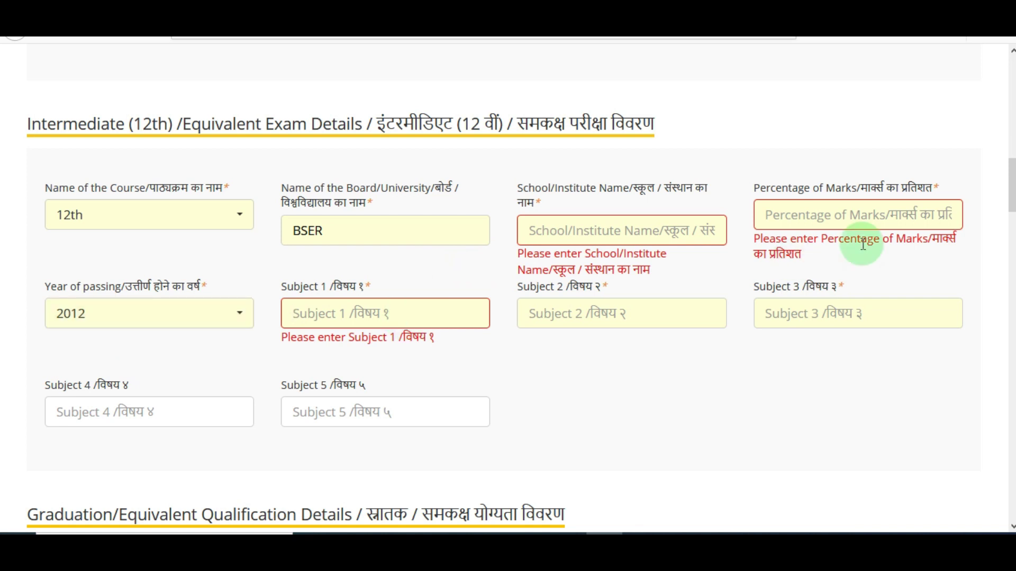
{"action": "scroll", "coordinate": [863, 245], "scroll_direction": "down", "scroll_amount": 7}
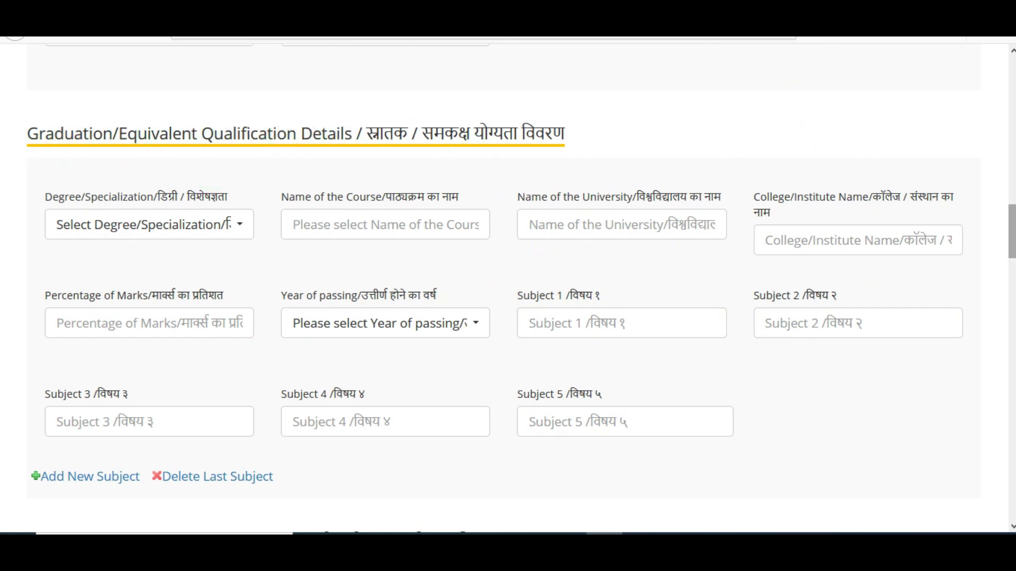
- Choose B.Tech/BE/BCA/DOEACC - B or C level as the graduation degree, dismissing qualification alerts
{"action": "left_click_drag", "start_coordinate": [1012, 233], "coordinate": [1012, 233]}
{"action": "scroll", "coordinate": [903, 327], "scroll_direction": "down", "scroll_amount": 1}
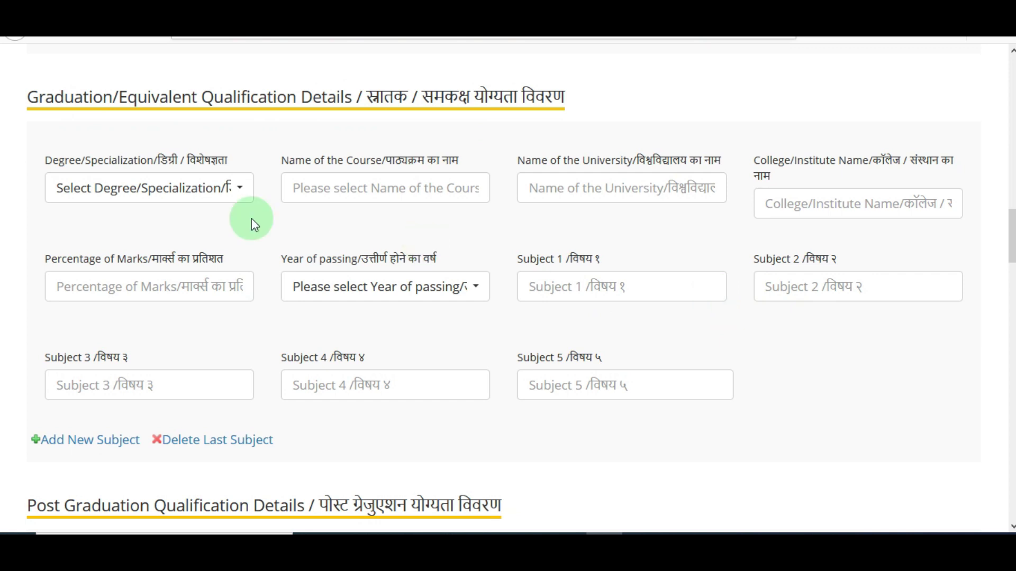
{"action": "left_click", "coordinate": [200, 197]}
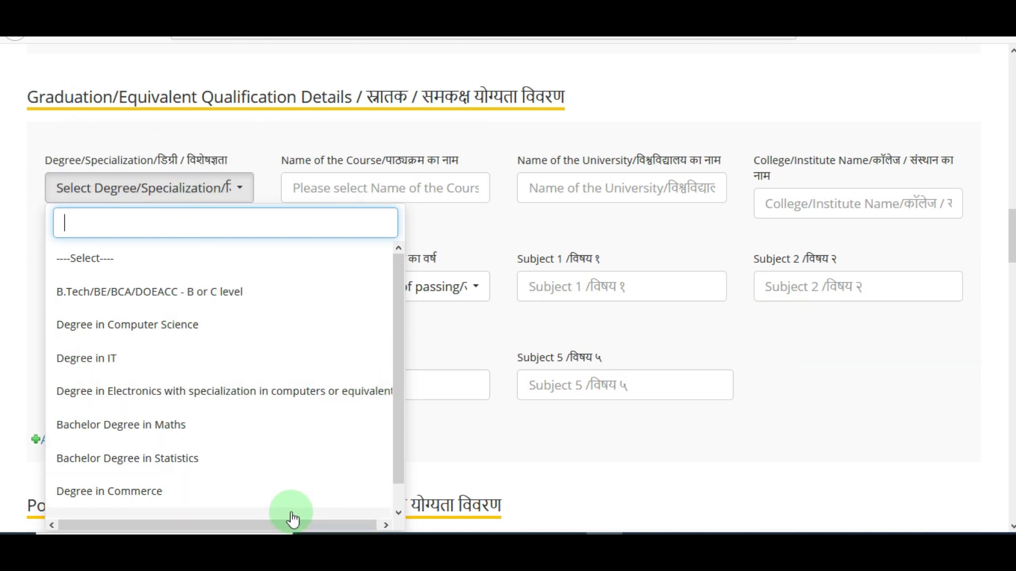
{"action": "mouse_move", "coordinate": [395, 408]}
{"action": "left_mouse_down"}
{"action": "mouse_move", "coordinate": [395, 428]}
{"action": "mouse_move", "coordinate": [399, 389]}
{"action": "mouse_move", "coordinate": [398, 427]}
{"action": "left_mouse_up"}
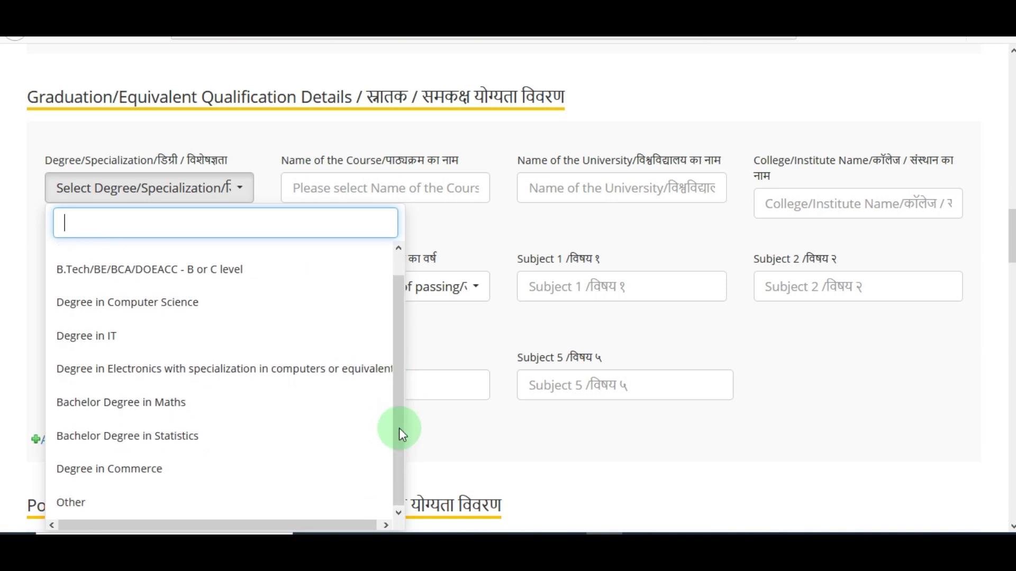
{"action": "left_click", "coordinate": [146, 501]}
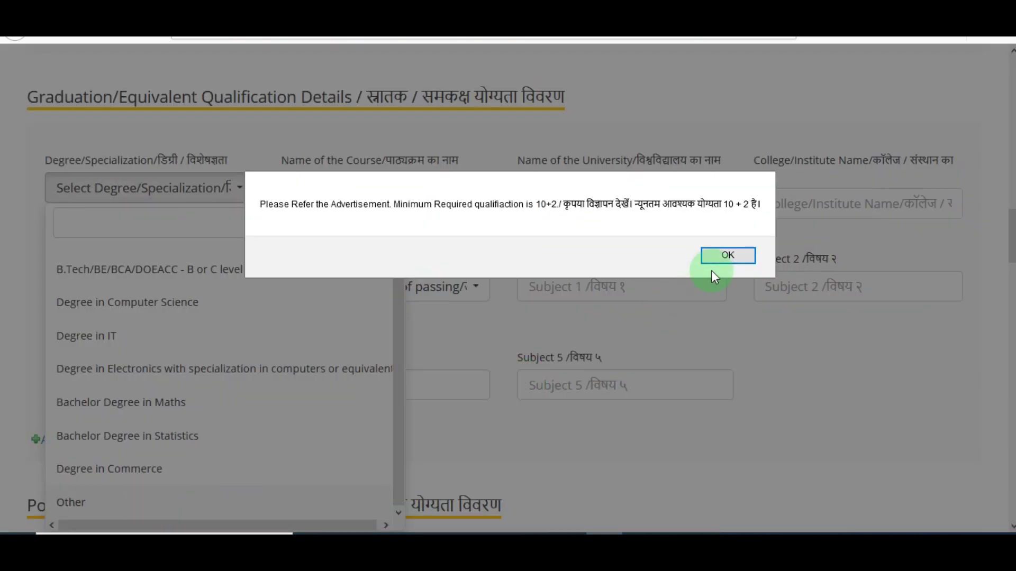
{"action": "left_click", "coordinate": [719, 258]}
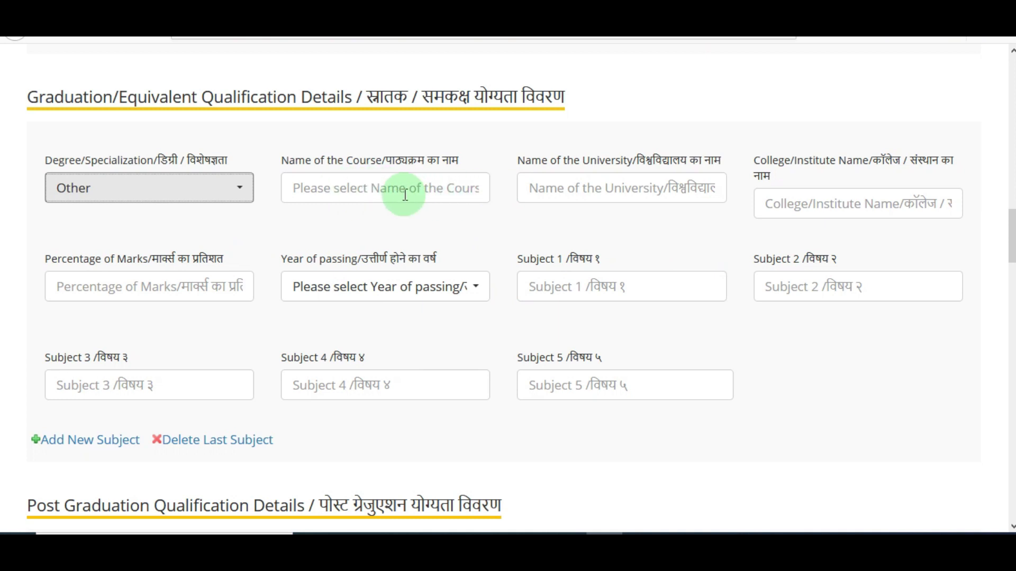
{"action": "left_click", "coordinate": [206, 196]}
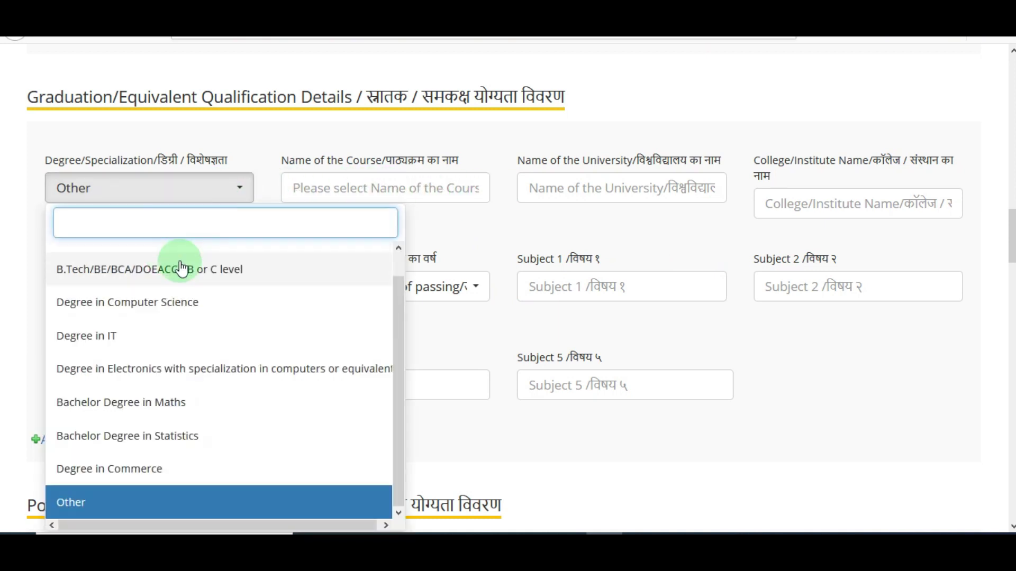
{"action": "scroll", "coordinate": [394, 307], "scroll_direction": "up", "scroll_amount": 1}
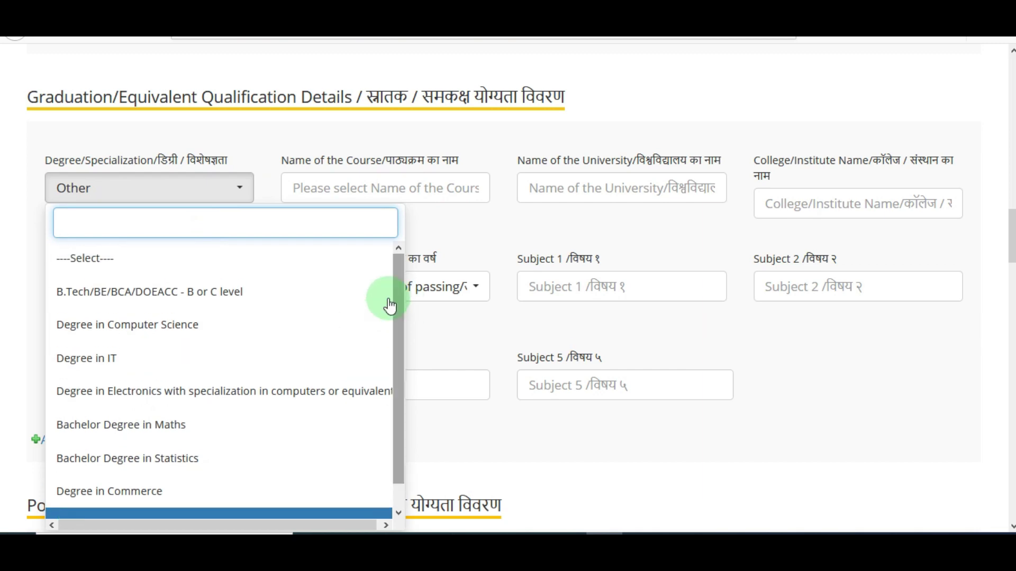
{"action": "left_click", "coordinate": [232, 294]}
{"action": "left_click", "coordinate": [743, 259]}
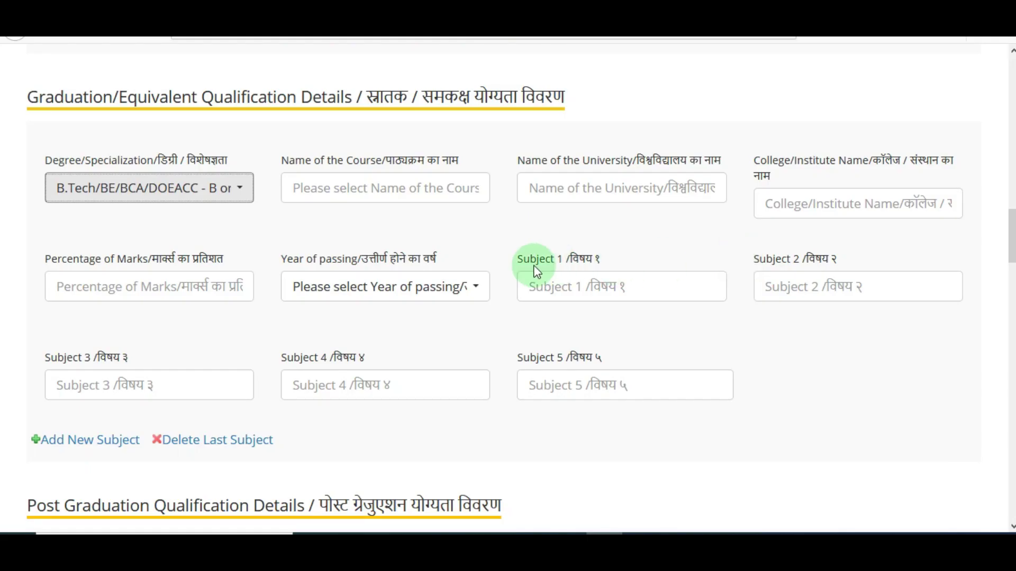
- Move through the graduation course, university, college, marks, year and subject fields, leaving them blank
{"action": "left_click", "coordinate": [390, 190]}
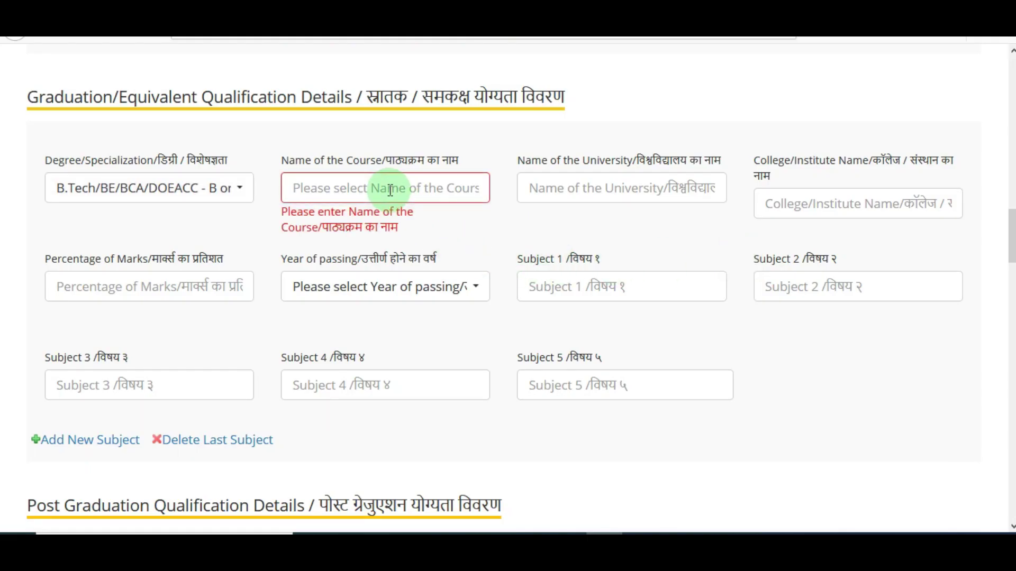
{"action": "left_click", "coordinate": [629, 194]}
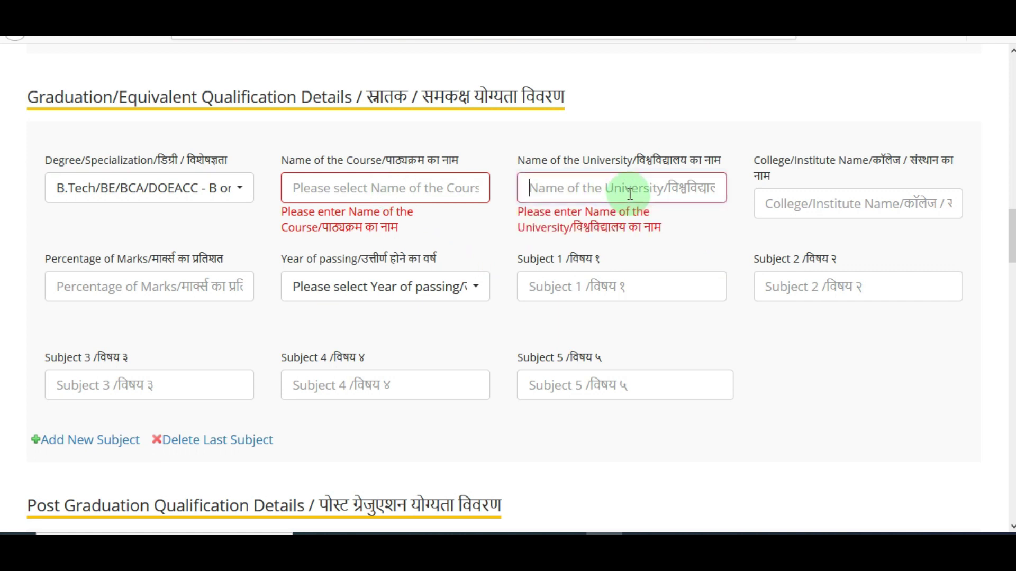
{"action": "left_click", "coordinate": [878, 215]}
{"action": "left_click", "coordinate": [231, 286]}
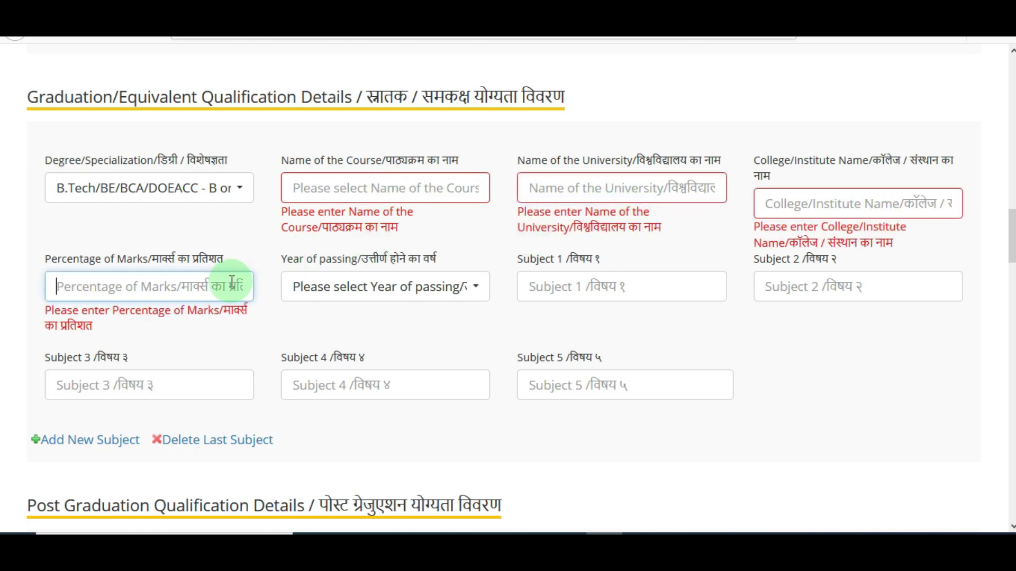
{"action": "left_click", "coordinate": [372, 290]}
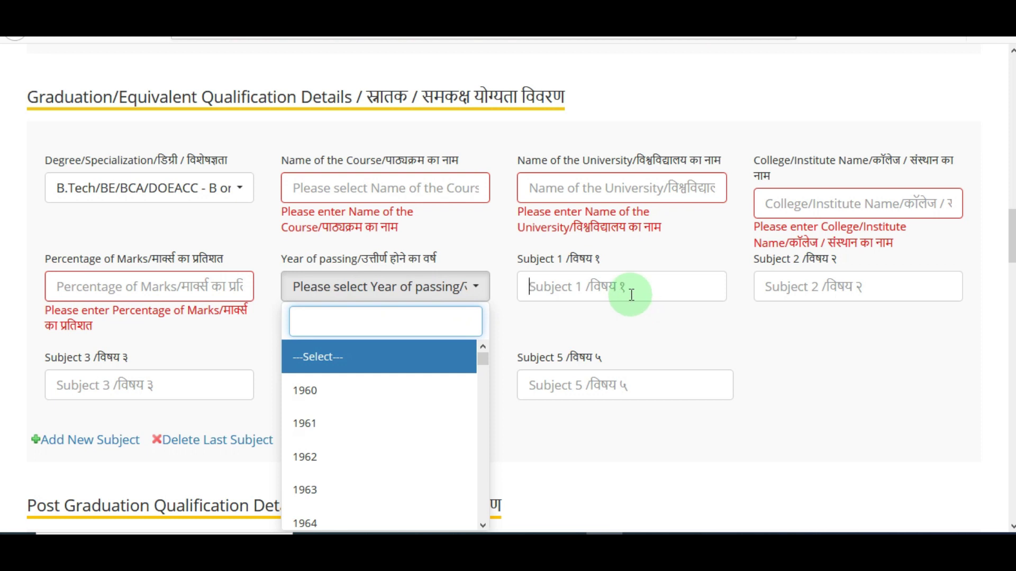
{"action": "left_click", "coordinate": [696, 344]}
{"action": "left_click", "coordinate": [603, 306]}
{"action": "left_click", "coordinate": [834, 293]}
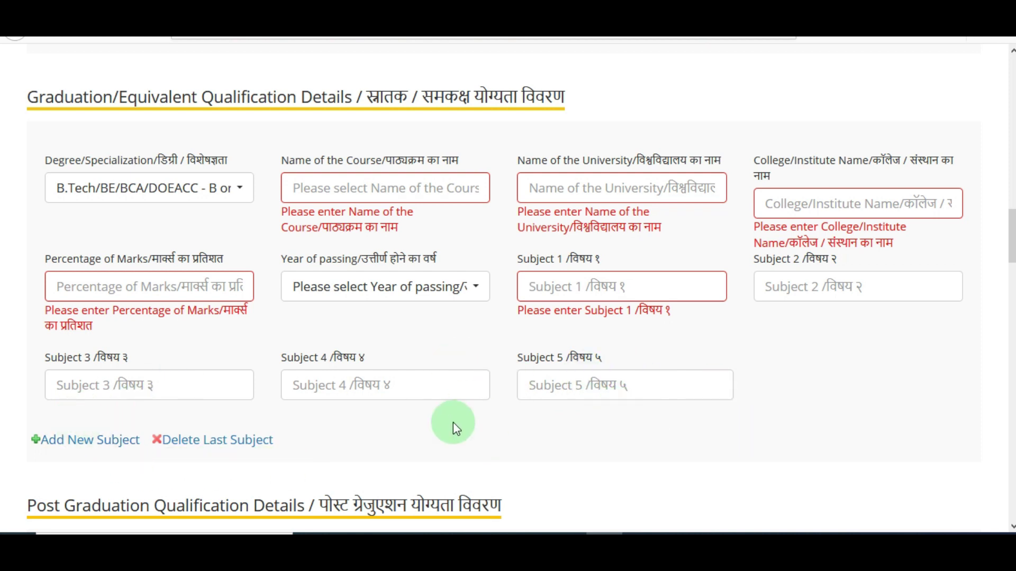
- Try adding a new graduation subject and dismiss the Subject 4 and 5 alert
{"action": "left_click", "coordinate": [96, 444]}
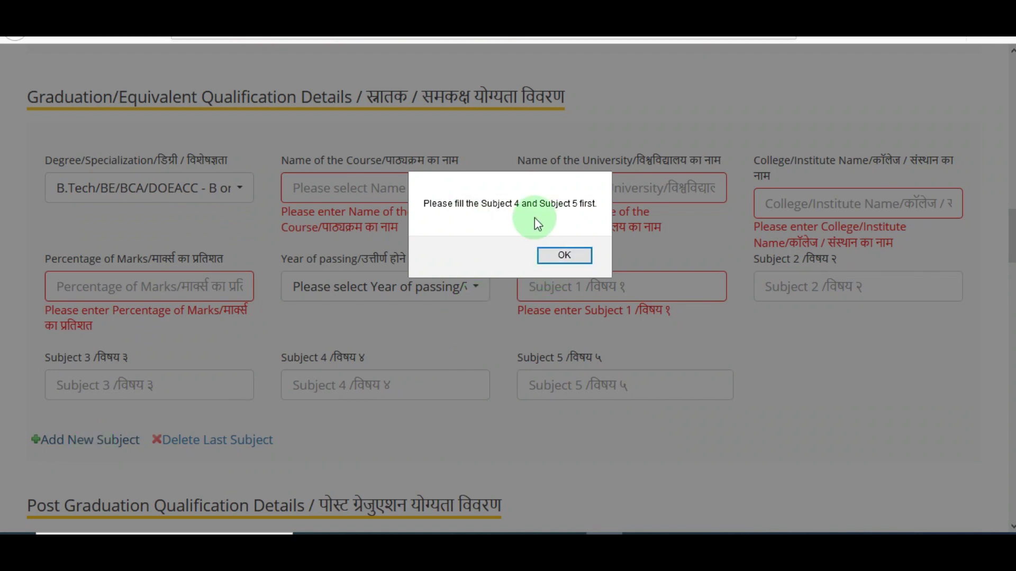
{"action": "left_click", "coordinate": [551, 257]}
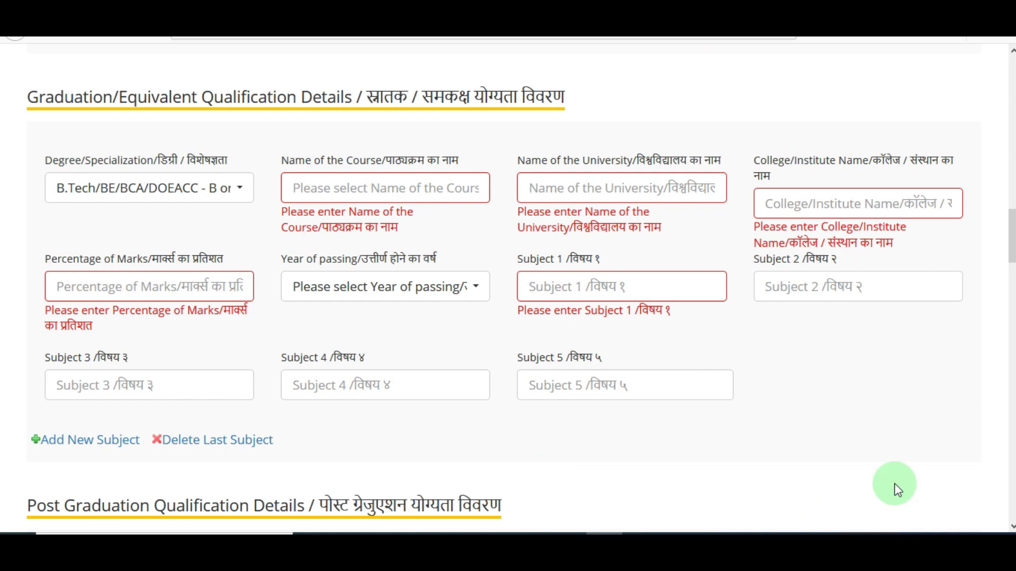
{"action": "scroll", "coordinate": [896, 487], "scroll_direction": "down", "scroll_amount": 5}
{"action": "scroll", "coordinate": [900, 391], "scroll_direction": "down", "scroll_amount": 2}
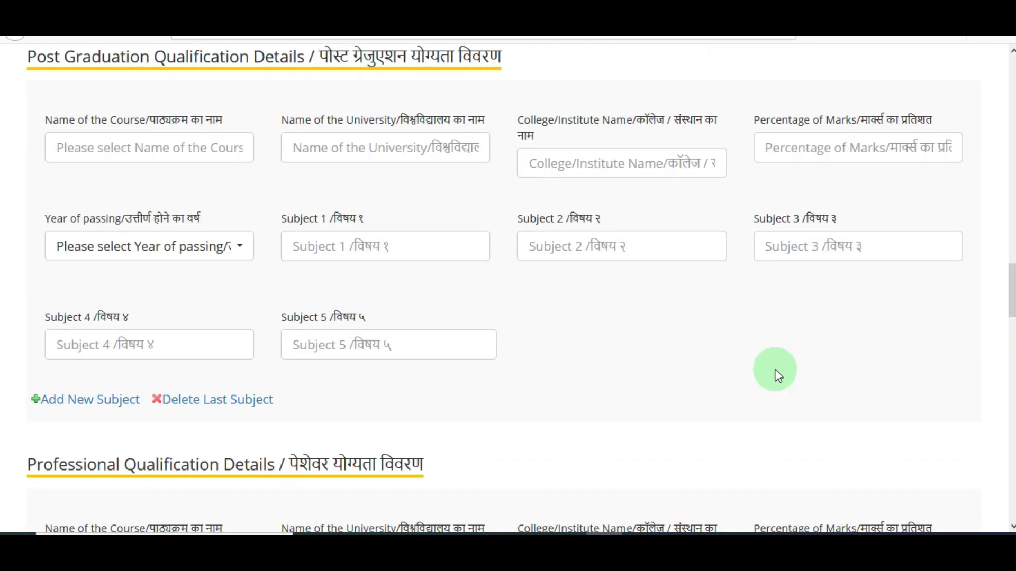
- Scroll past Post Graduation to the Essential IT Qualification section
{"action": "left_click", "coordinate": [199, 152]}
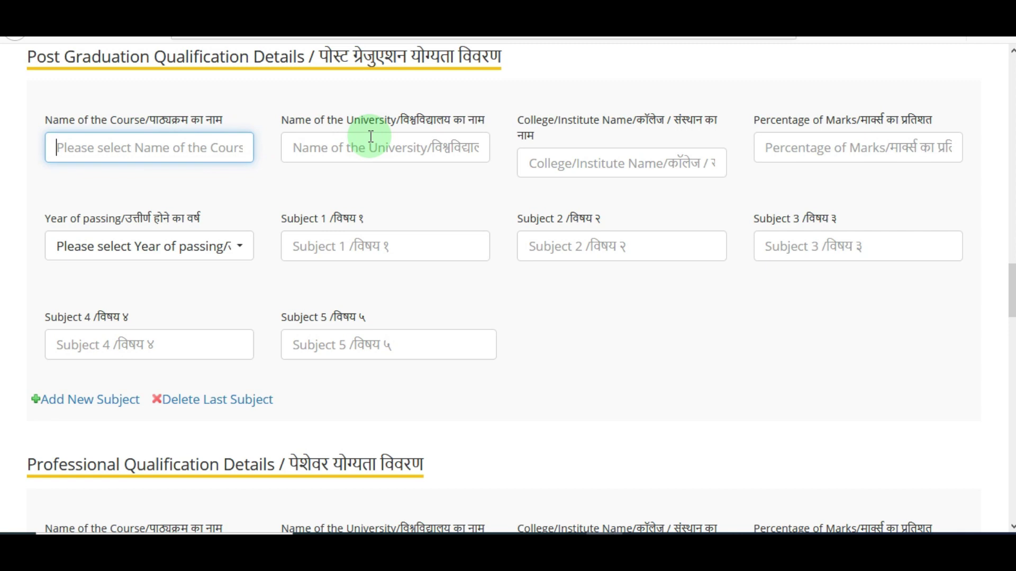
{"action": "scroll", "coordinate": [437, 146], "scroll_direction": "down", "scroll_amount": 5}
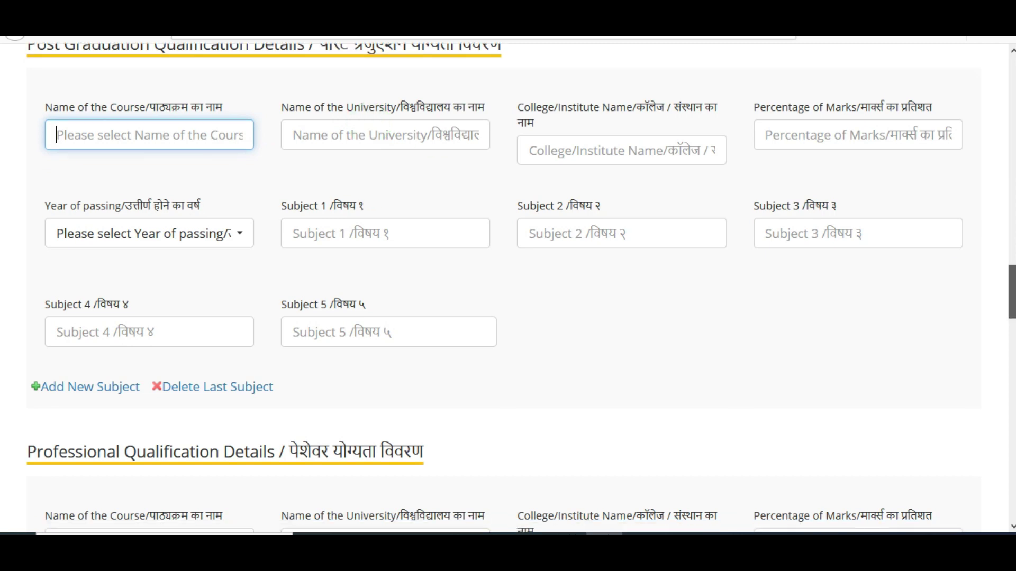
{"action": "scroll", "coordinate": [324, 232], "scroll_direction": "down", "scroll_amount": 2}
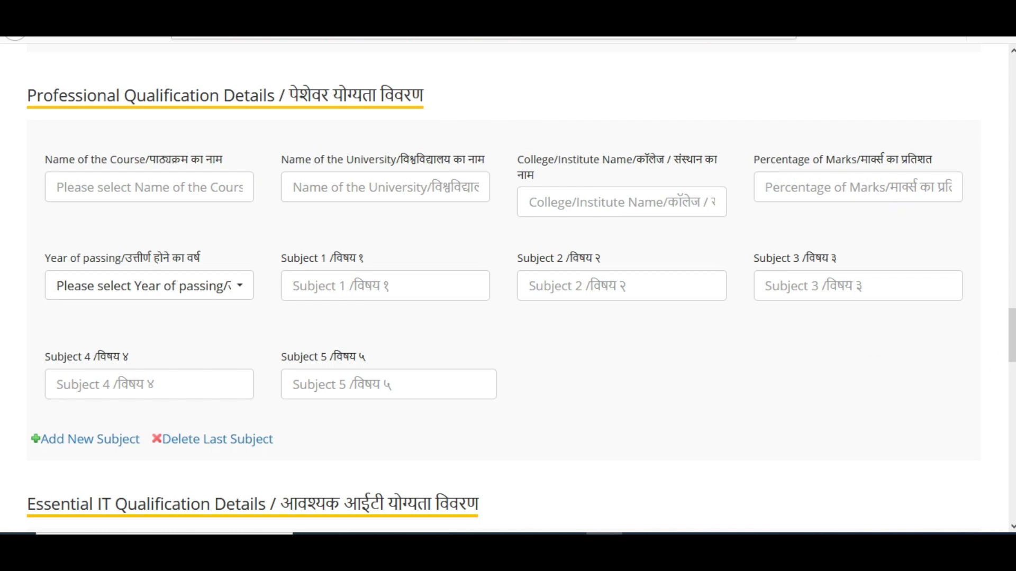
{"action": "scroll", "coordinate": [252, 226], "scroll_direction": "down", "scroll_amount": 6}
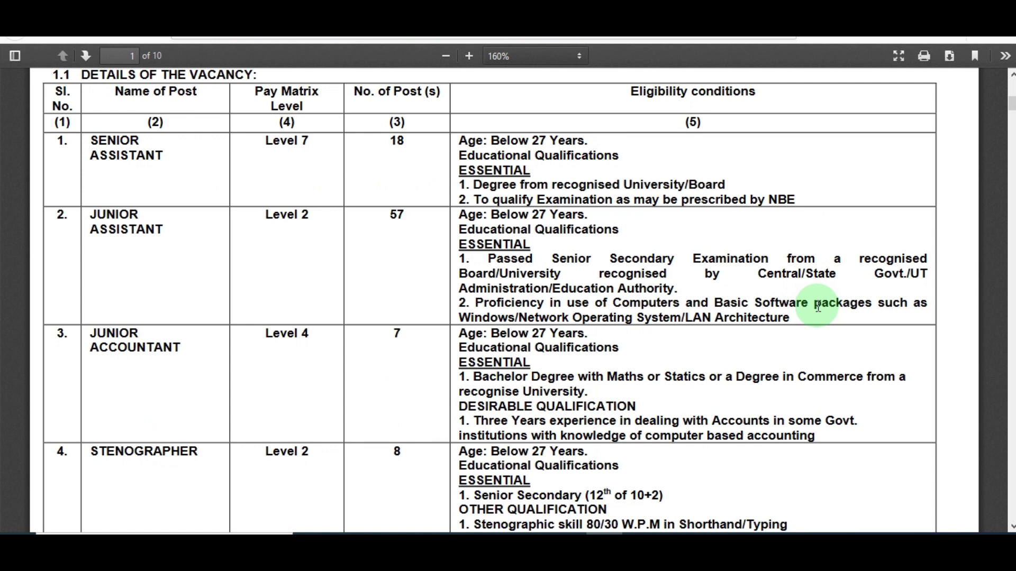
{"action": "scroll", "coordinate": [818, 307], "scroll_direction": "down", "scroll_amount": 1}
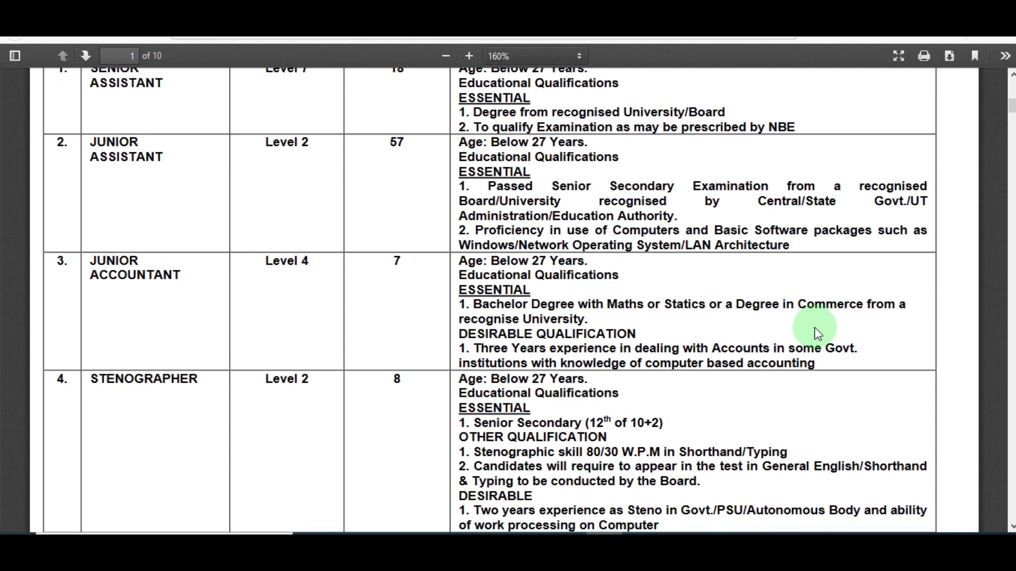
{"action": "scroll", "coordinate": [817, 328], "scroll_direction": "up", "scroll_amount": 1}
{"action": "scroll", "coordinate": [814, 334], "scroll_direction": "down", "scroll_amount": 3}
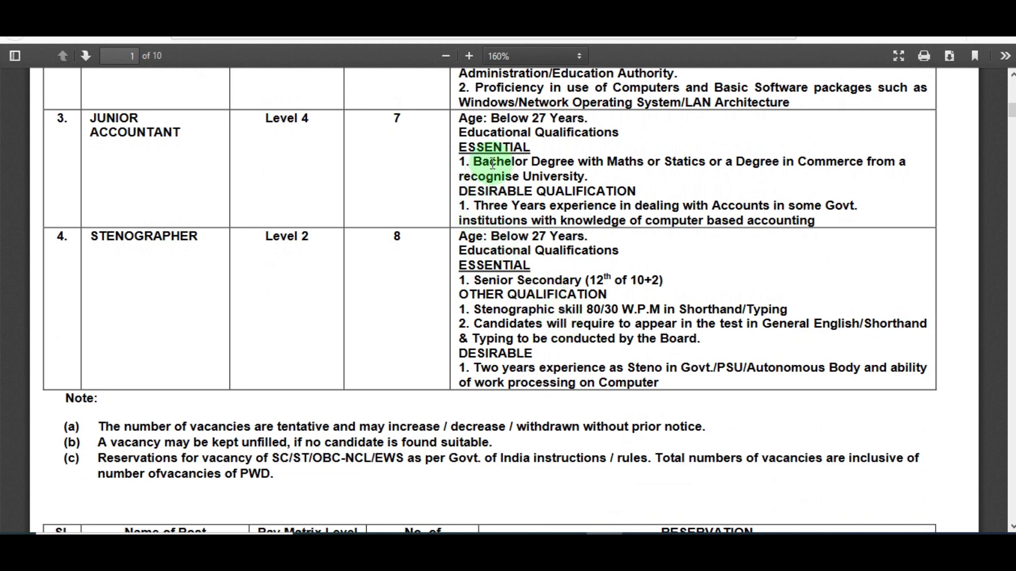
{"action": "scroll", "coordinate": [600, 216], "scroll_direction": "up", "scroll_amount": 3}
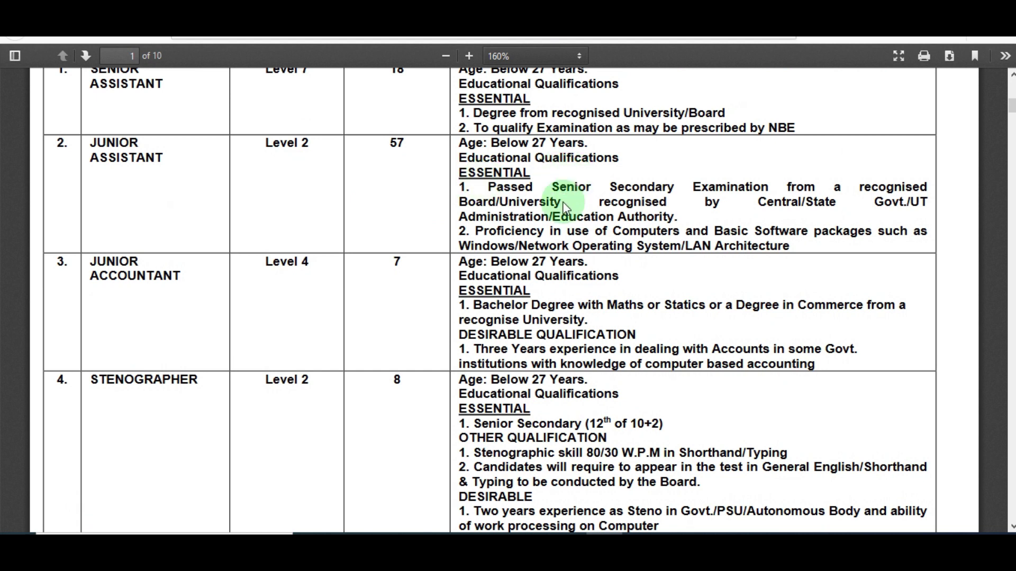
{"action": "left_click_drag", "start_coordinate": [641, 231], "coordinate": [851, 231]}
{"action": "left_click", "coordinate": [772, 274]}
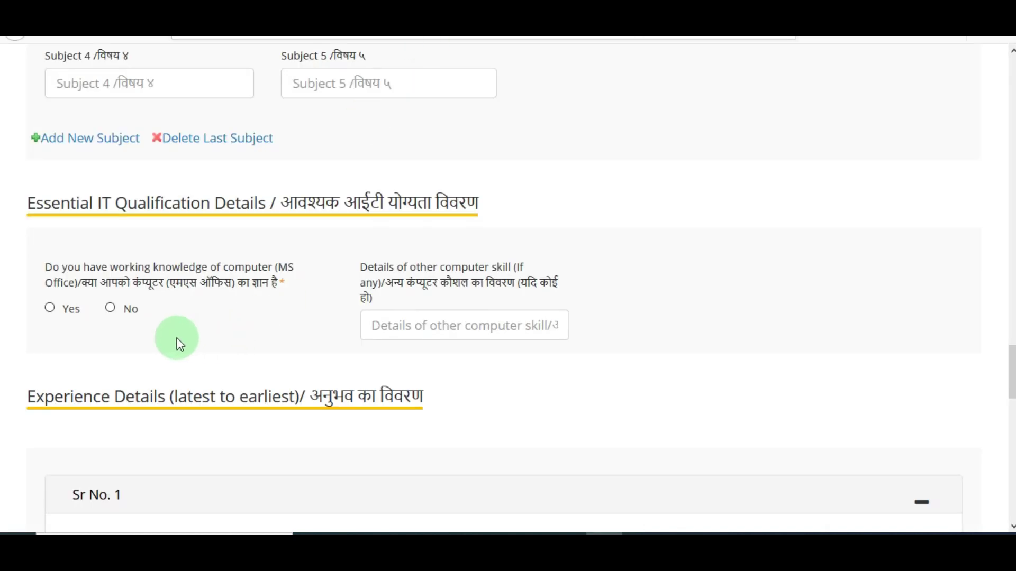
- Answer Yes to the working computer knowledge question
{"action": "left_click", "coordinate": [49, 309]}
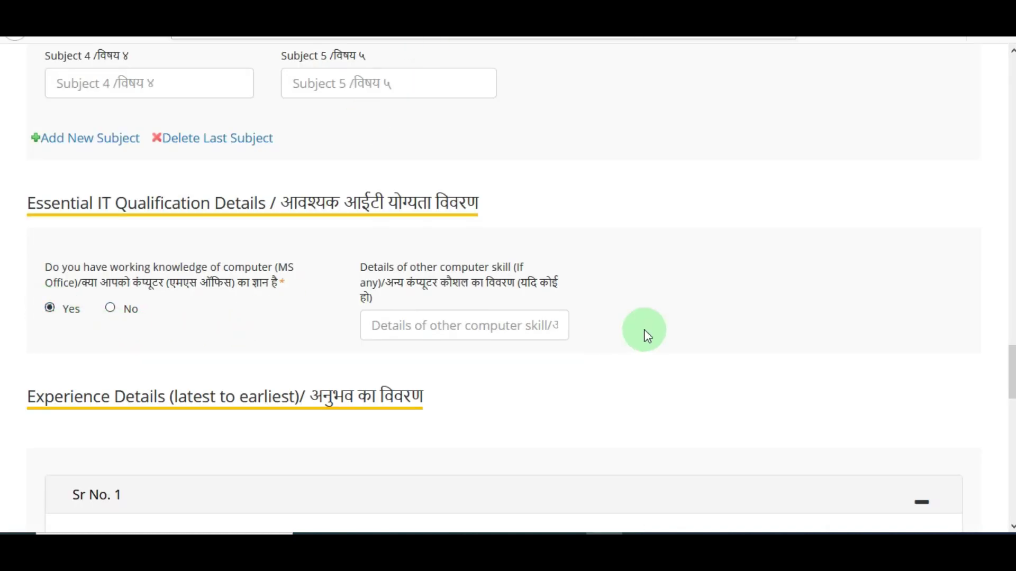
{"action": "left_click", "coordinate": [486, 329]}
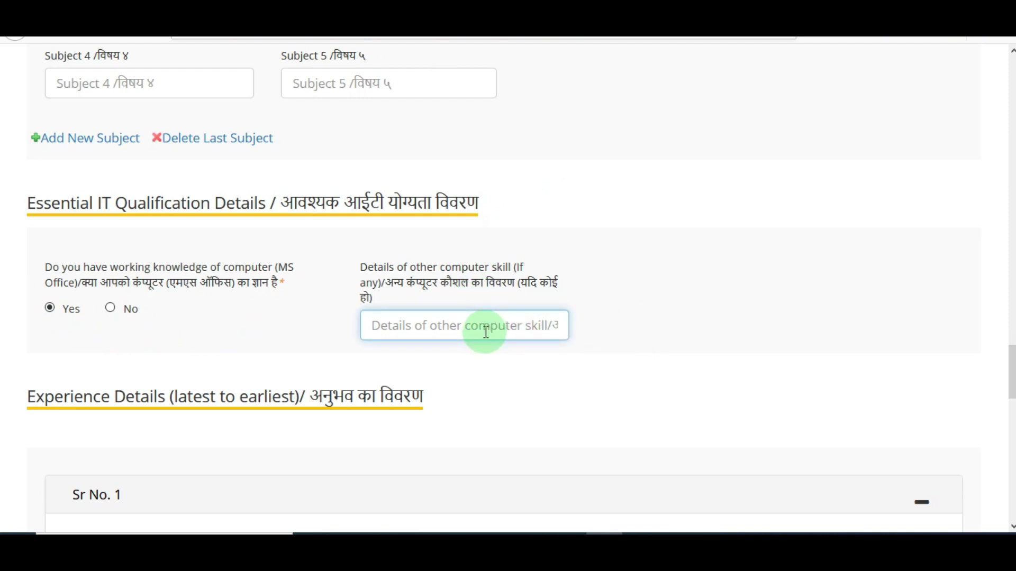
{"action": "scroll", "coordinate": [545, 328], "scroll_direction": "down", "scroll_amount": 6}
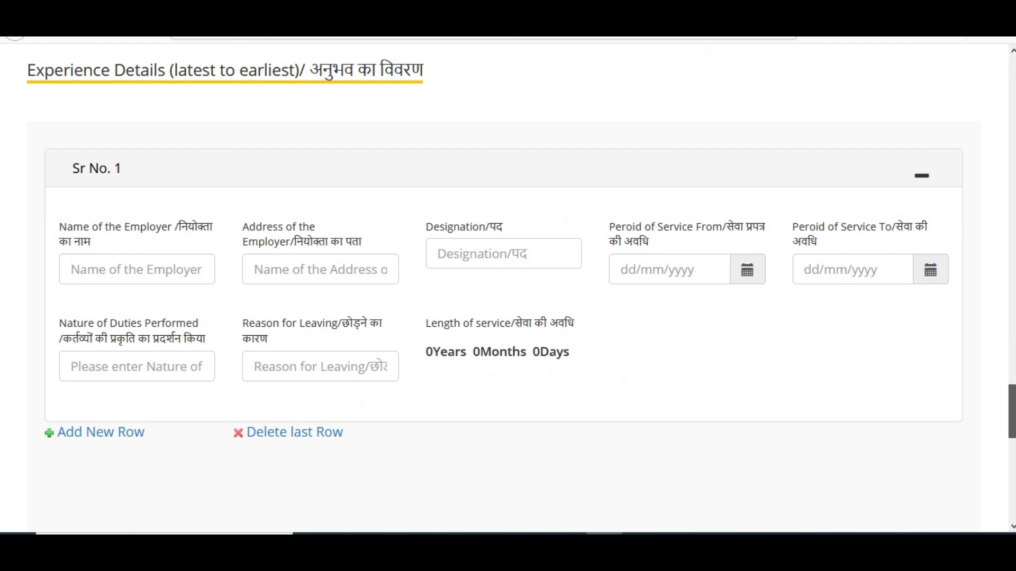
{"action": "scroll", "coordinate": [508, 286], "scroll_direction": "down", "scroll_amount": 1}
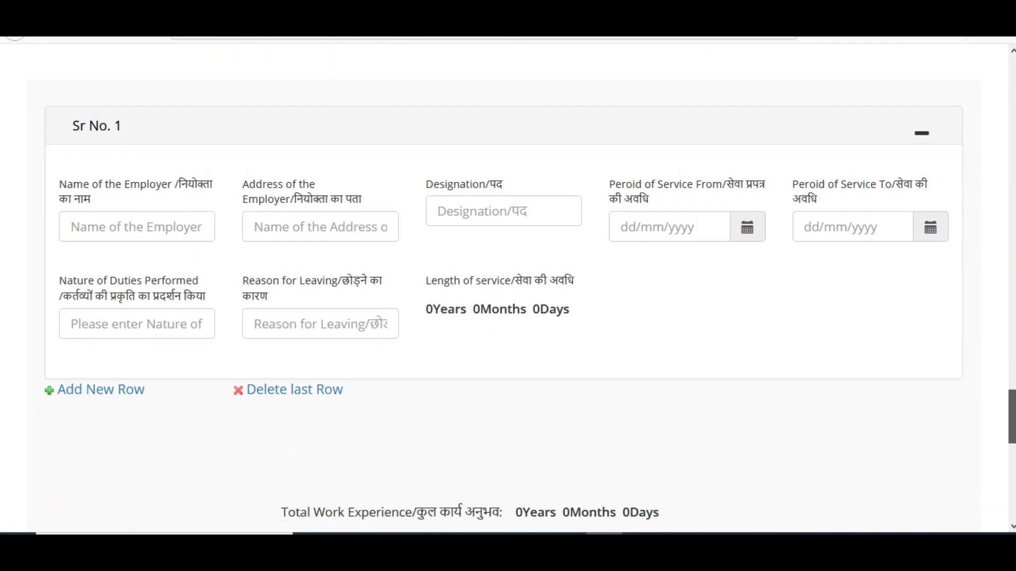
{"action": "scroll", "coordinate": [507, 286], "scroll_direction": "down", "scroll_amount": 5}
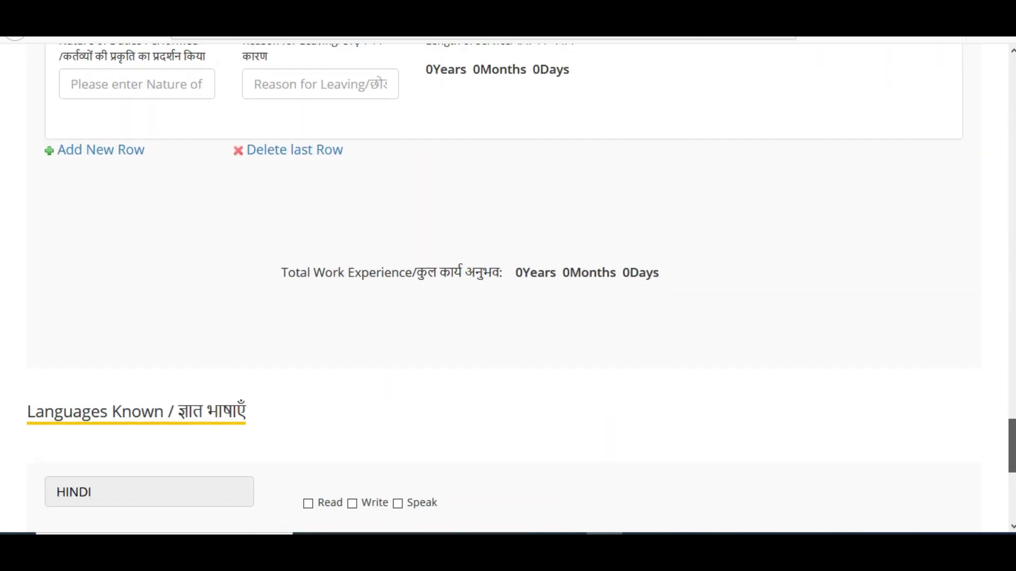
{"action": "scroll", "coordinate": [508, 285], "scroll_direction": "up", "scroll_amount": 12}
{"action": "scroll", "coordinate": [508, 286], "scroll_direction": "down", "scroll_amount": 6}
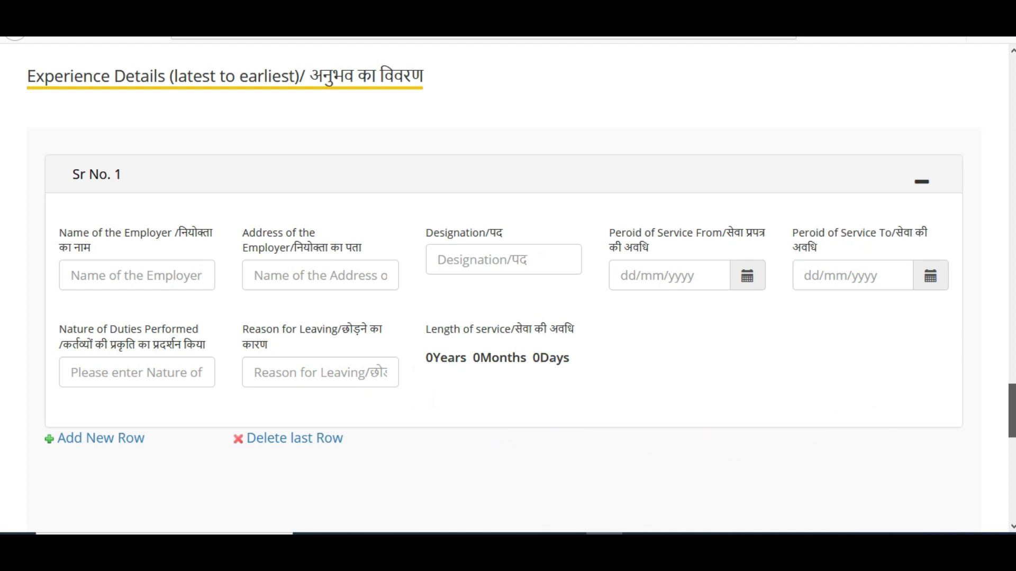
{"action": "scroll", "coordinate": [508, 286], "scroll_direction": "down", "scroll_amount": 10}
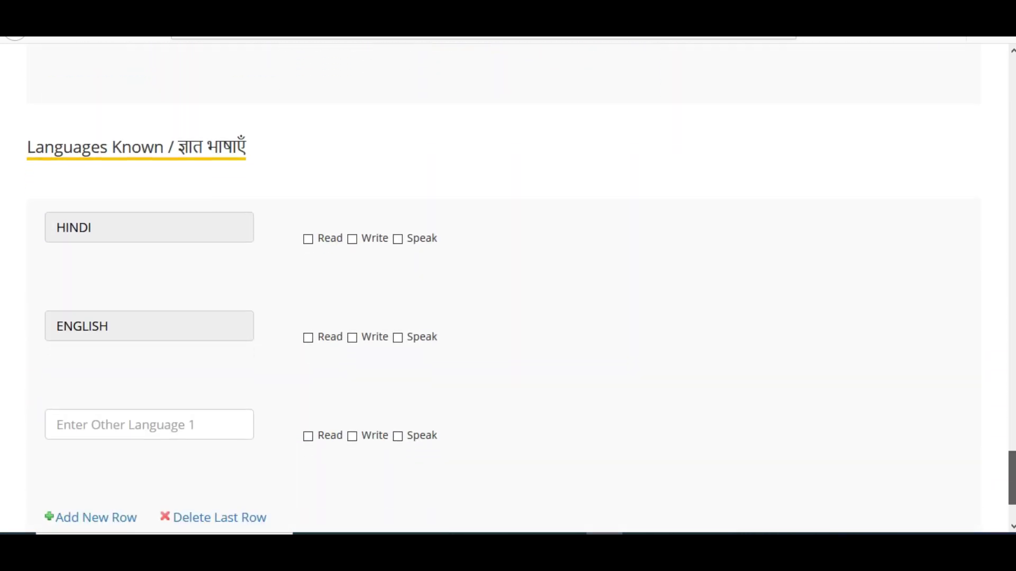
- Tick Read, Write and Speak for HINDI and ENGLISH, then save and continue
{"action": "left_click", "coordinate": [309, 241]}
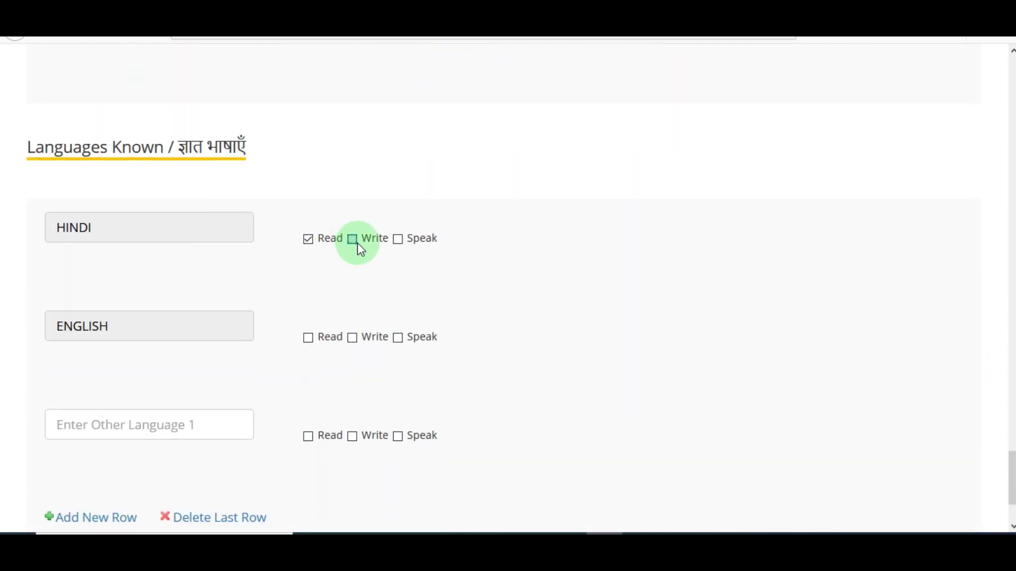
{"action": "left_click", "coordinate": [353, 240]}
{"action": "left_click", "coordinate": [398, 240]}
{"action": "left_click", "coordinate": [308, 338]}
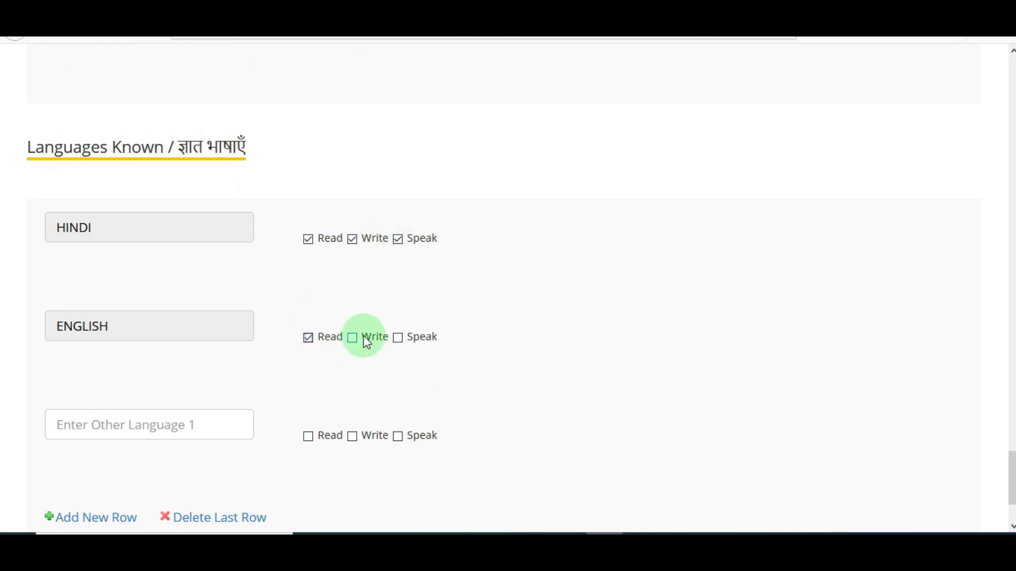
{"action": "left_click", "coordinate": [355, 339]}
{"action": "left_click", "coordinate": [400, 340]}
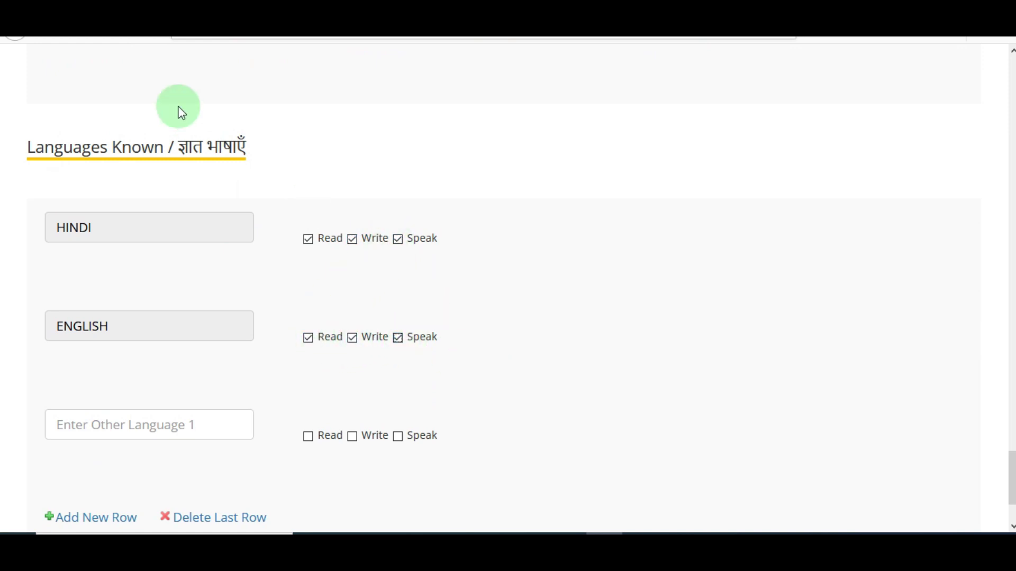
{"action": "scroll", "coordinate": [1011, 479], "scroll_direction": "down", "scroll_amount": 1}
{"action": "scroll", "coordinate": [1012, 479], "scroll_direction": "down", "scroll_amount": 3}
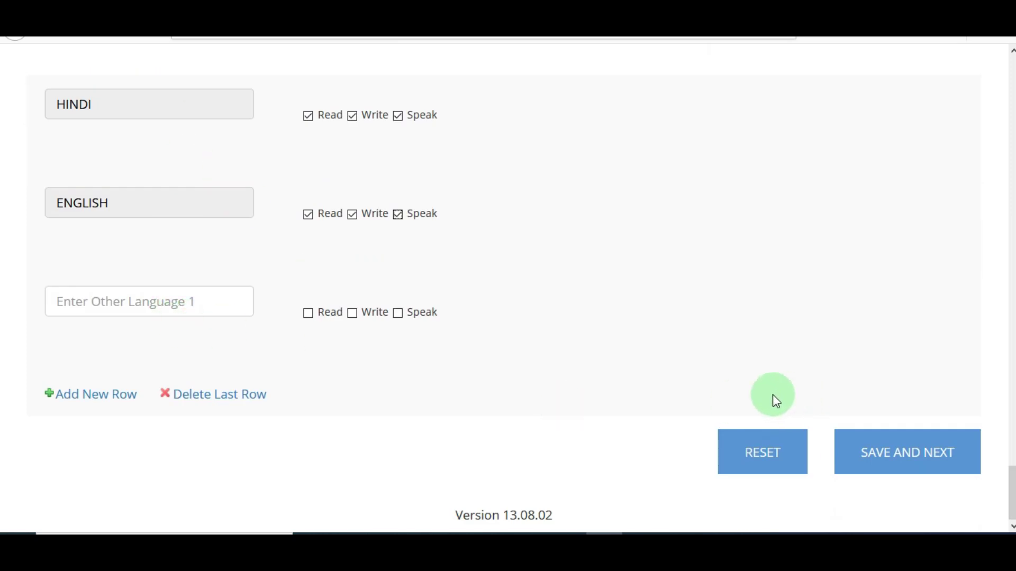
{"action": "left_click", "coordinate": [926, 464]}
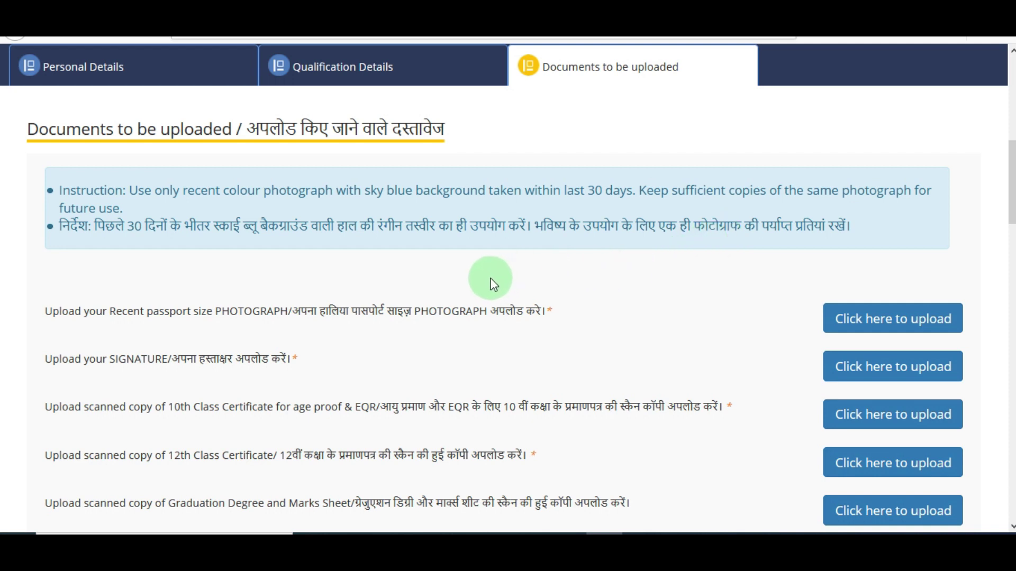
{"action": "left_click_drag", "start_coordinate": [122, 232], "coordinate": [344, 227]}
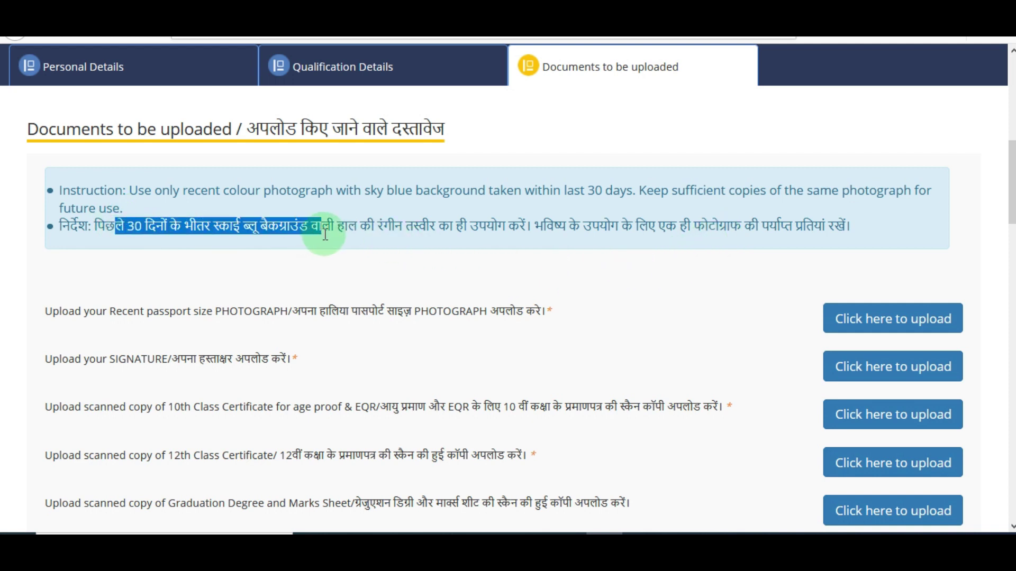
{"action": "left_click", "coordinate": [415, 265]}
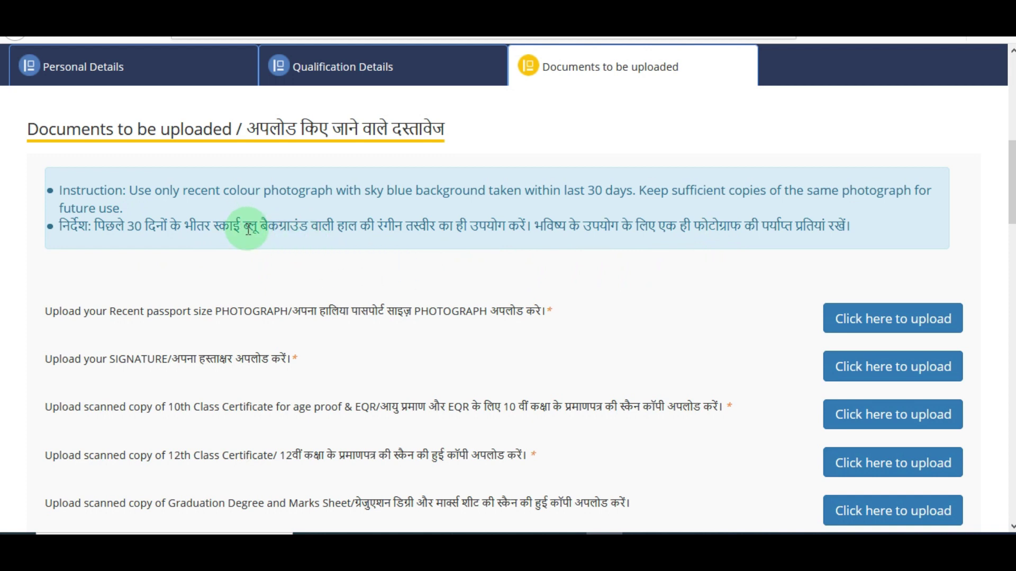
{"action": "left_click_drag", "start_coordinate": [250, 226], "coordinate": [295, 227]}
{"action": "left_click", "coordinate": [383, 274]}
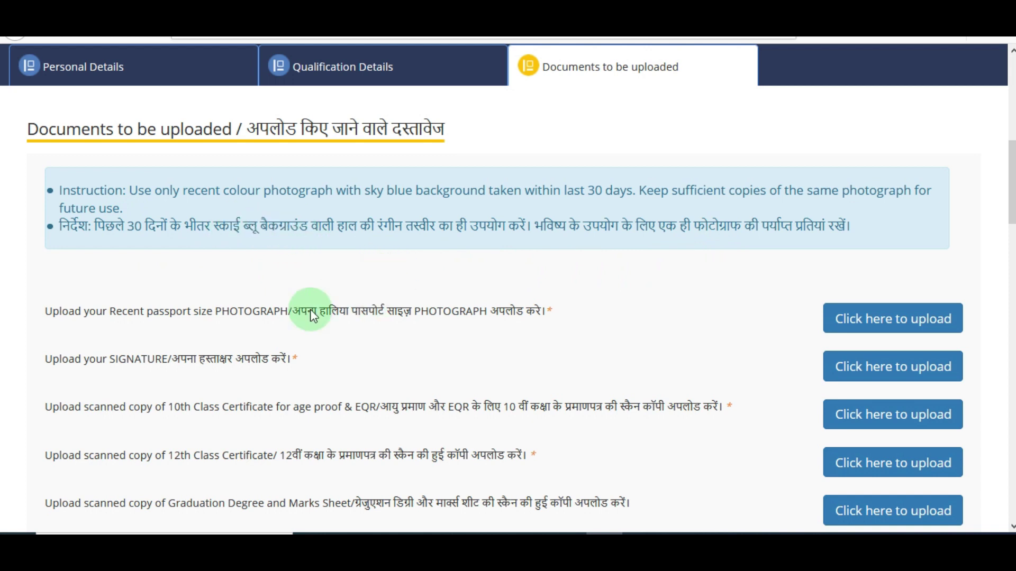
{"action": "scroll", "coordinate": [926, 228], "scroll_direction": "down", "scroll_amount": 2}
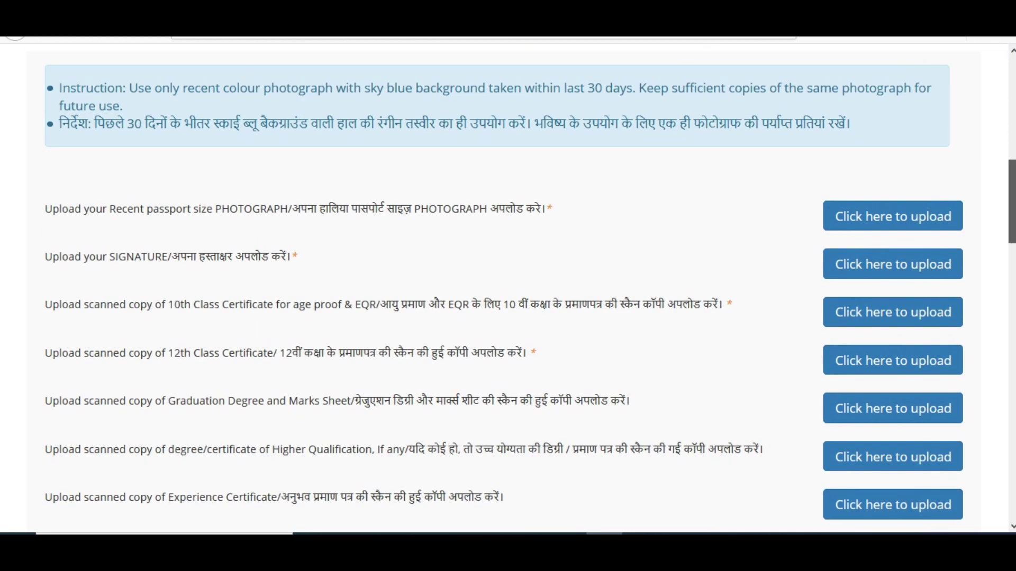
{"action": "left_click", "coordinate": [922, 224]}
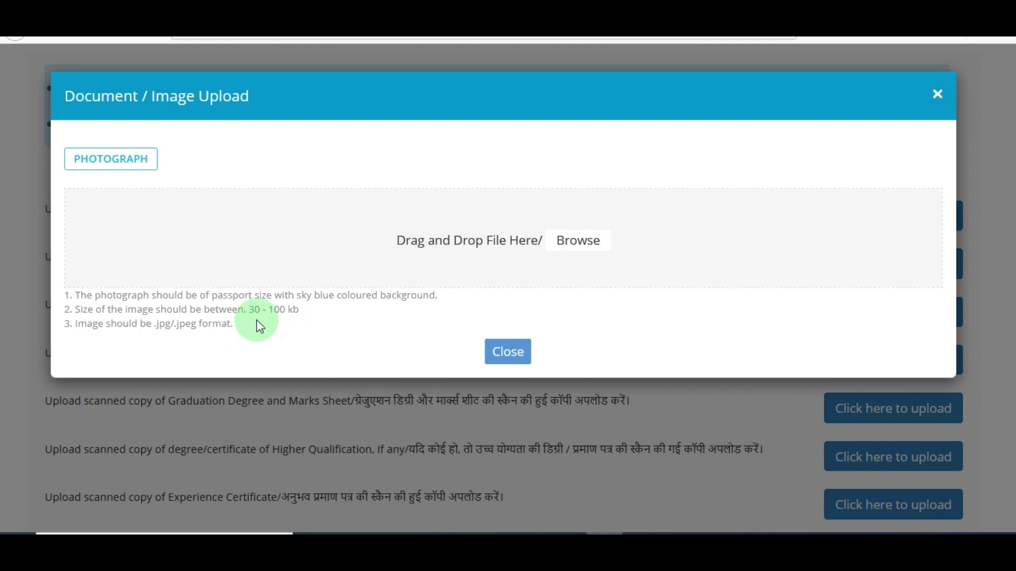
{"action": "left_click", "coordinate": [493, 356]}
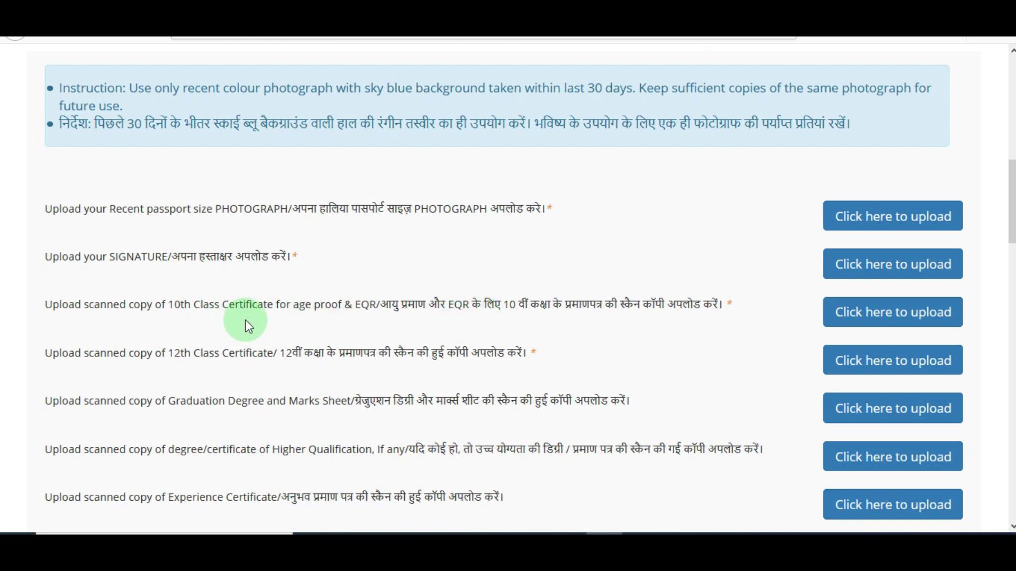
{"action": "left_click", "coordinate": [912, 322]}
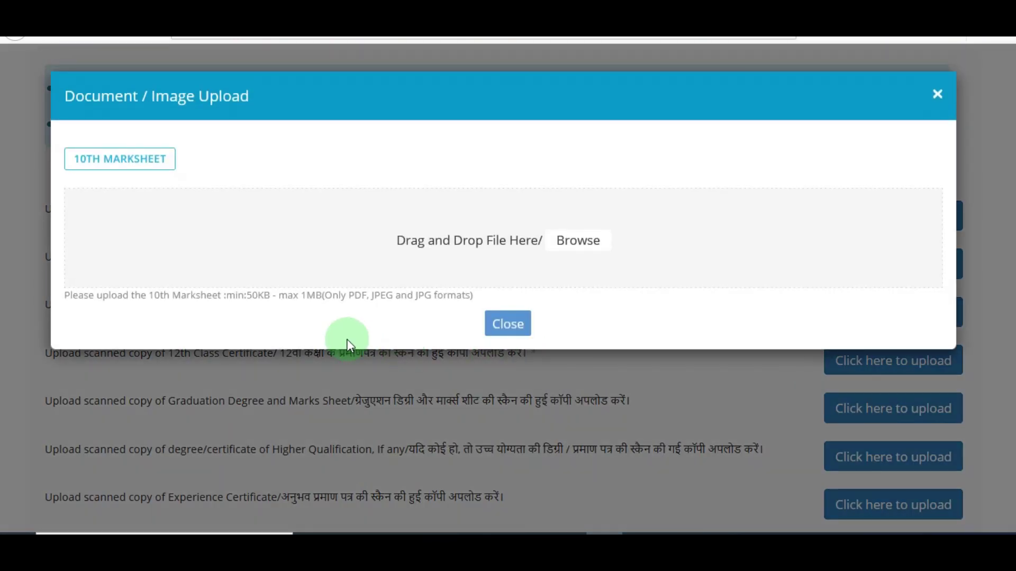
{"action": "left_click", "coordinate": [500, 327]}
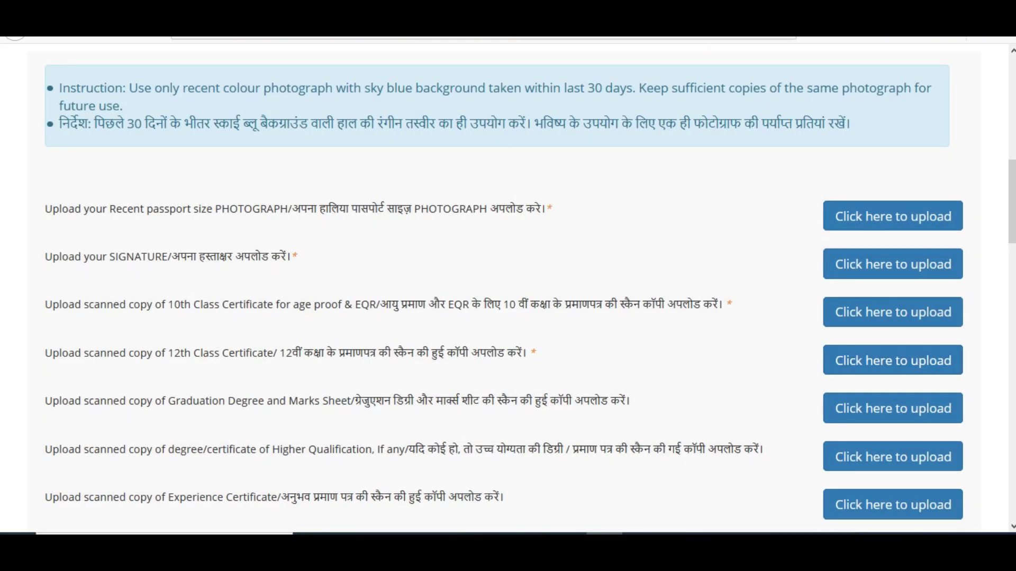
{"action": "scroll", "coordinate": [508, 291], "scroll_direction": "down", "scroll_amount": 2}
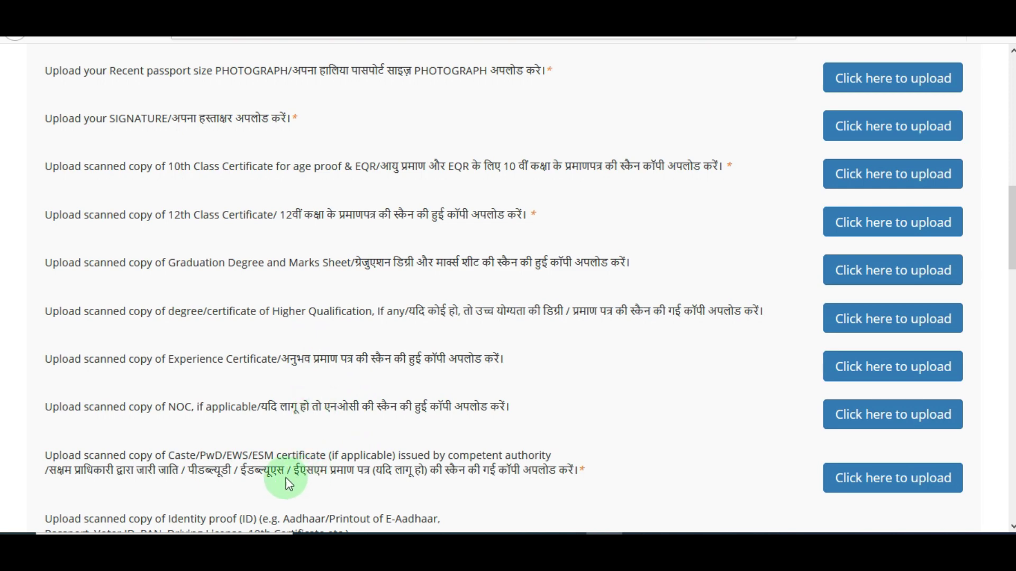
- Set exam city preferences 1–3 to Jaipur, New Delhi and Jodhpur
{"action": "scroll", "coordinate": [369, 399], "scroll_direction": "down", "scroll_amount": 4}
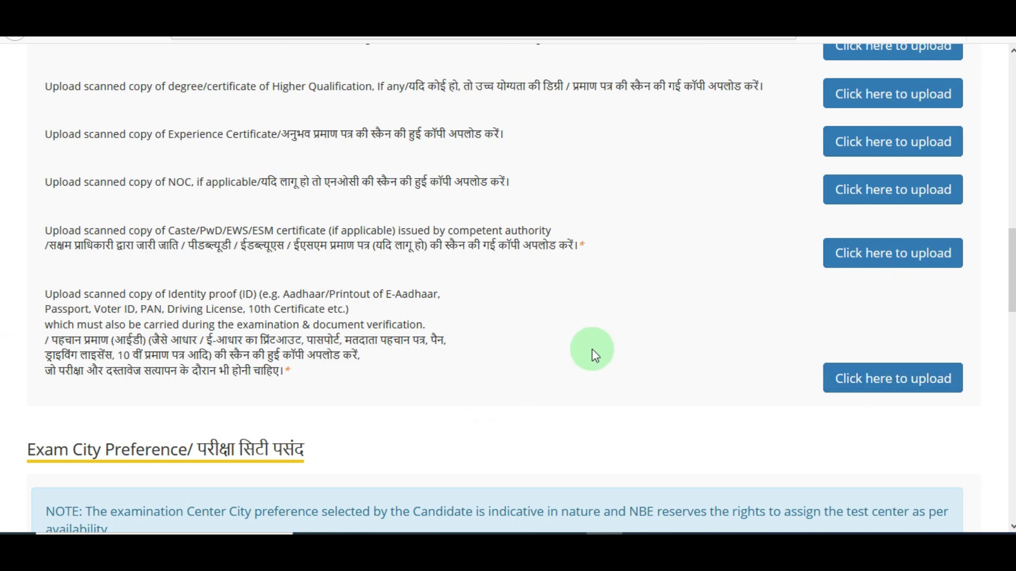
{"action": "left_click_drag", "start_coordinate": [1014, 293], "coordinate": [1014, 351]}
{"action": "left_click", "coordinate": [198, 334]}
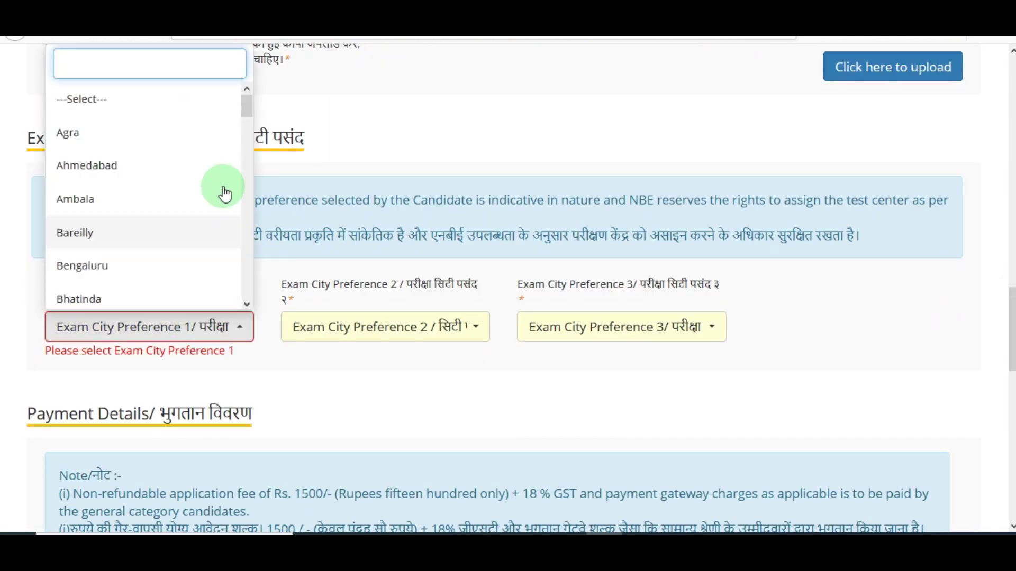
{"action": "left_click_drag", "start_coordinate": [246, 113], "coordinate": [256, 179]}
{"action": "left_click", "coordinate": [123, 217]}
{"action": "left_click", "coordinate": [334, 327]}
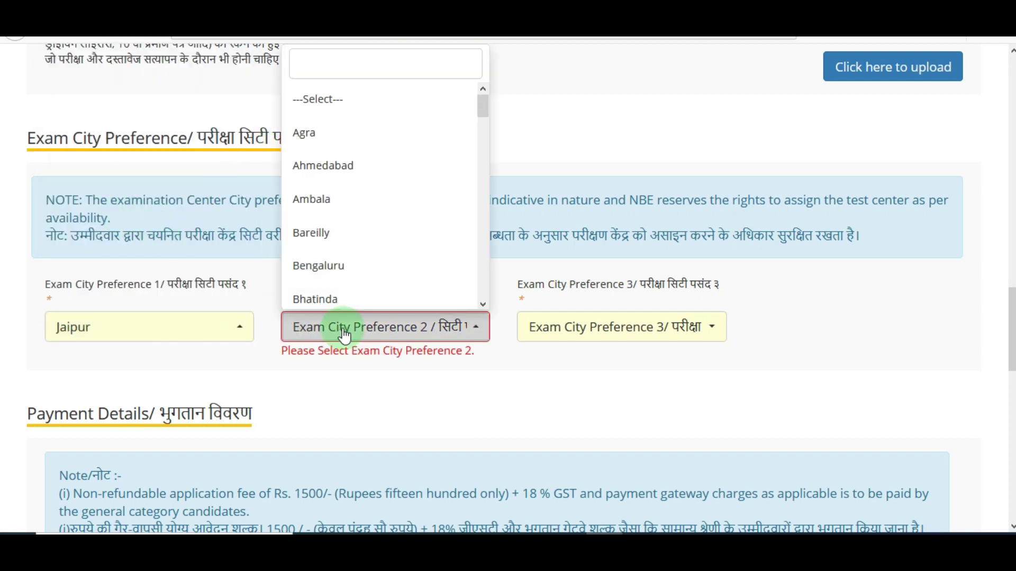
{"action": "type", "text": "New Delhi"}
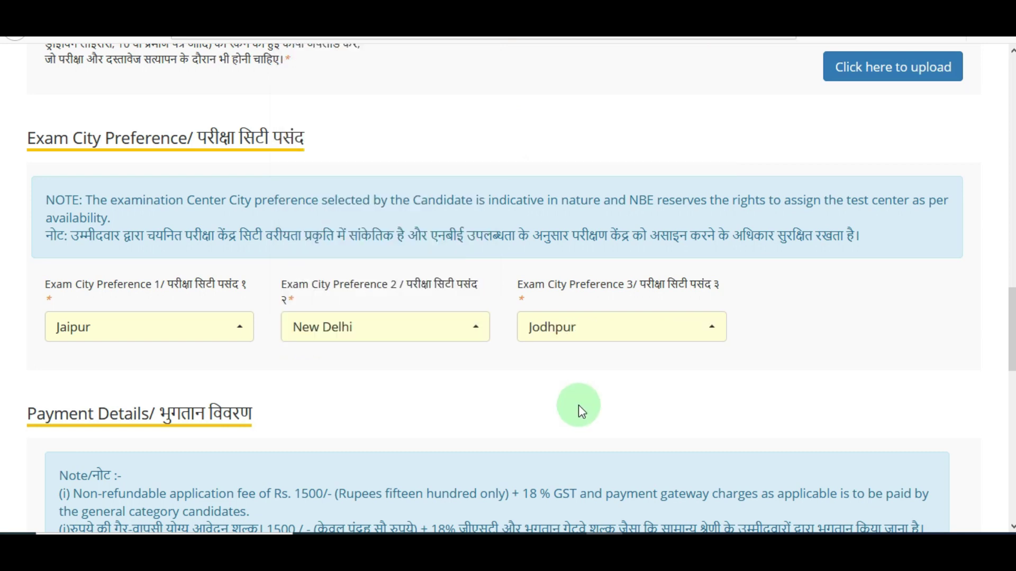
{"action": "left_click_drag", "start_coordinate": [1013, 348], "coordinate": [1012, 398]}
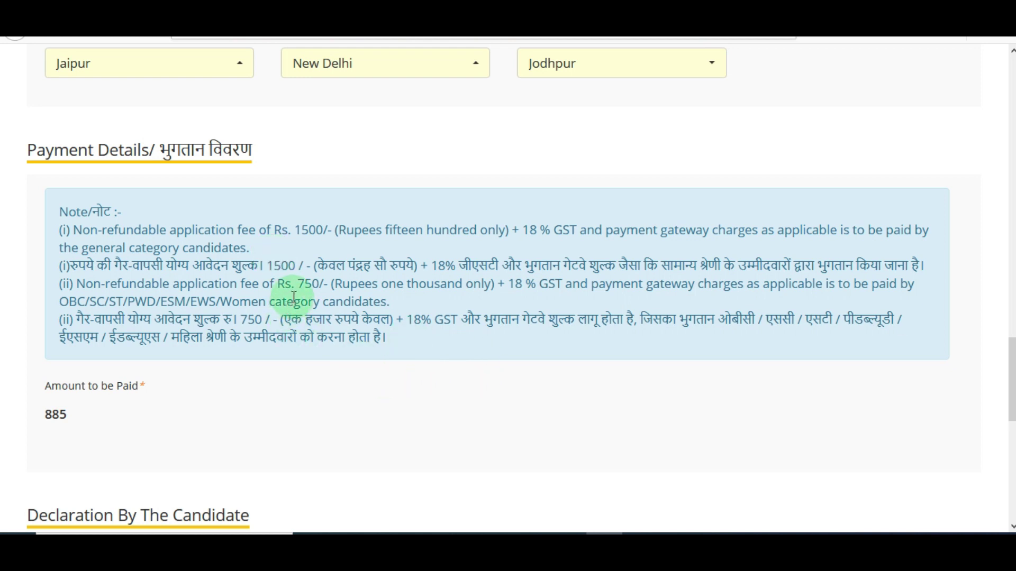
- Tick declarations 1, 2 and 3 and I Agree below the 885 fee, then submit
{"action": "left_click_drag", "start_coordinate": [1012, 370], "coordinate": [1012, 460]}
{"action": "left_click", "coordinate": [49, 129]}
{"action": "left_click", "coordinate": [50, 179]}
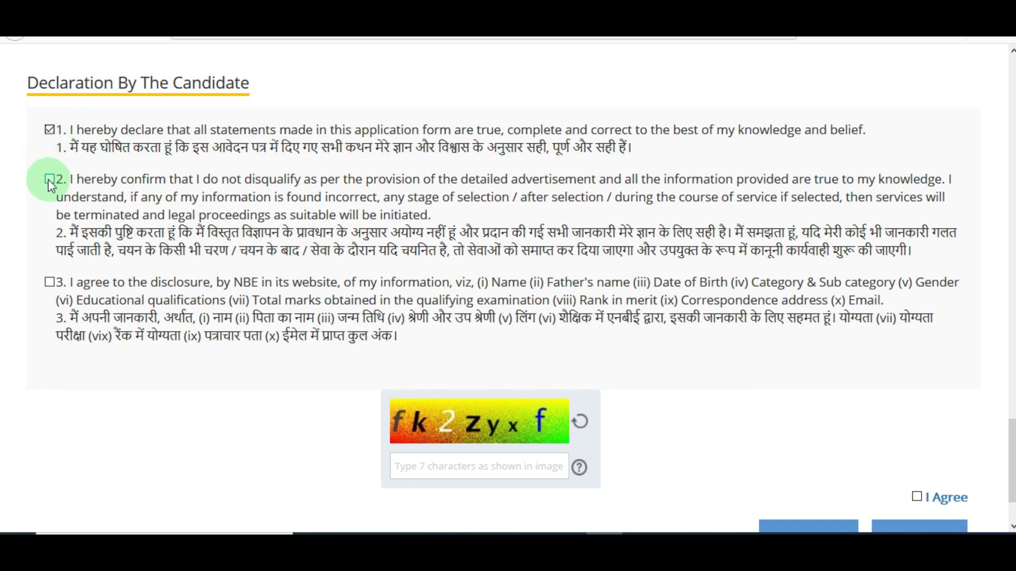
{"action": "left_click", "coordinate": [49, 282]}
{"action": "scroll", "coordinate": [50, 282], "scroll_direction": "down", "scroll_amount": 2}
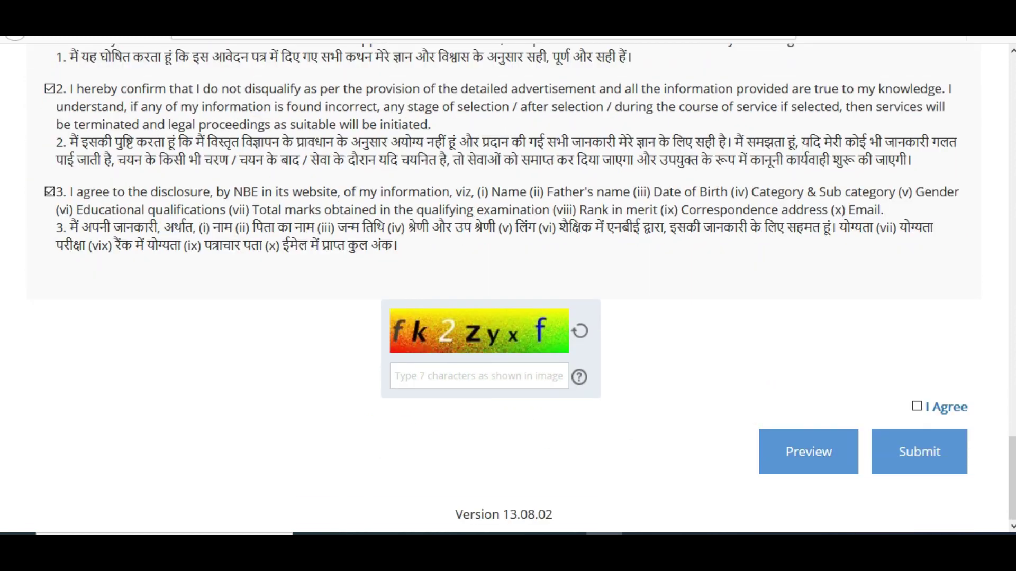
{"action": "left_click", "coordinate": [917, 407]}
{"action": "left_click", "coordinate": [812, 455]}
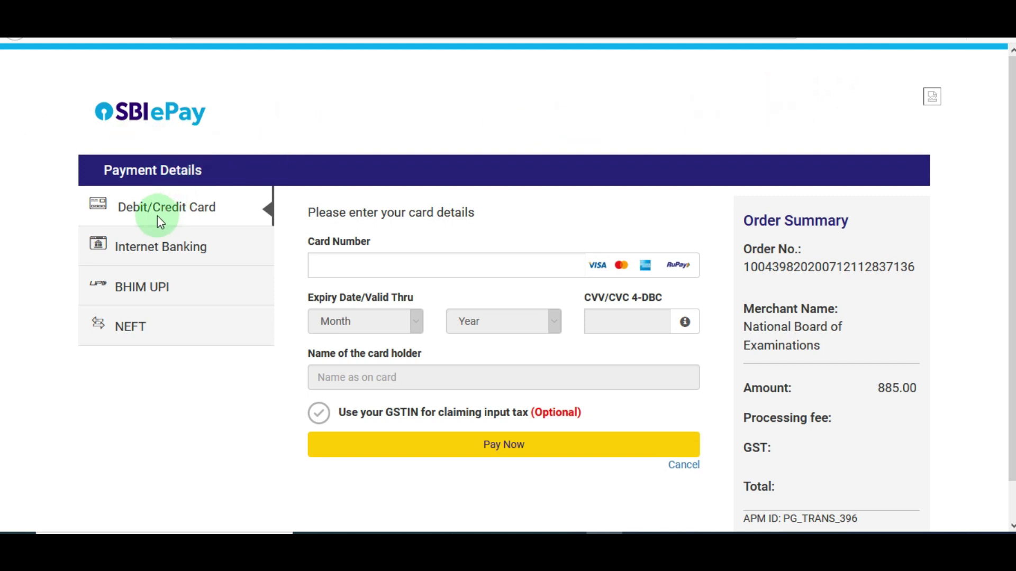
{"action": "left_click", "coordinate": [153, 252]}
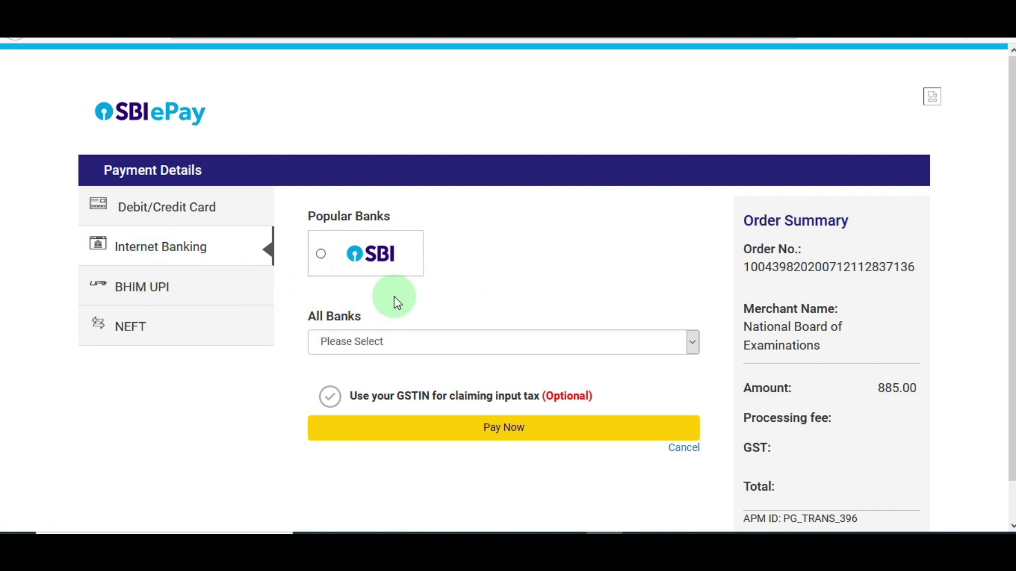
{"action": "left_click", "coordinate": [185, 211]}
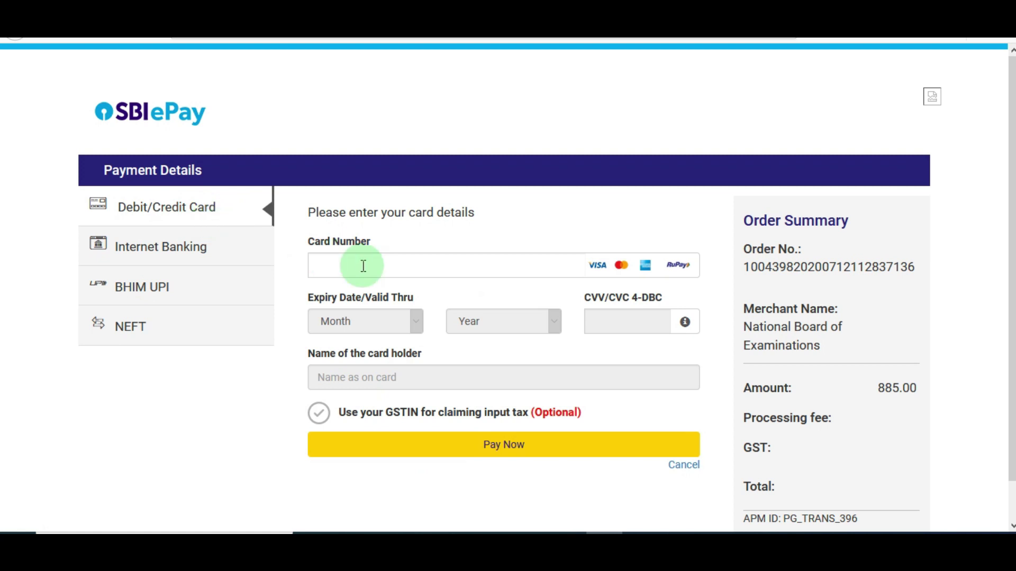
{"action": "mouse_move", "coordinate": [1012, 388]}
{"action": "left_mouse_down"}
{"action": "mouse_move", "coordinate": [1012, 424]}
{"action": "mouse_move", "coordinate": [1012, 389]}
{"action": "left_mouse_up"}
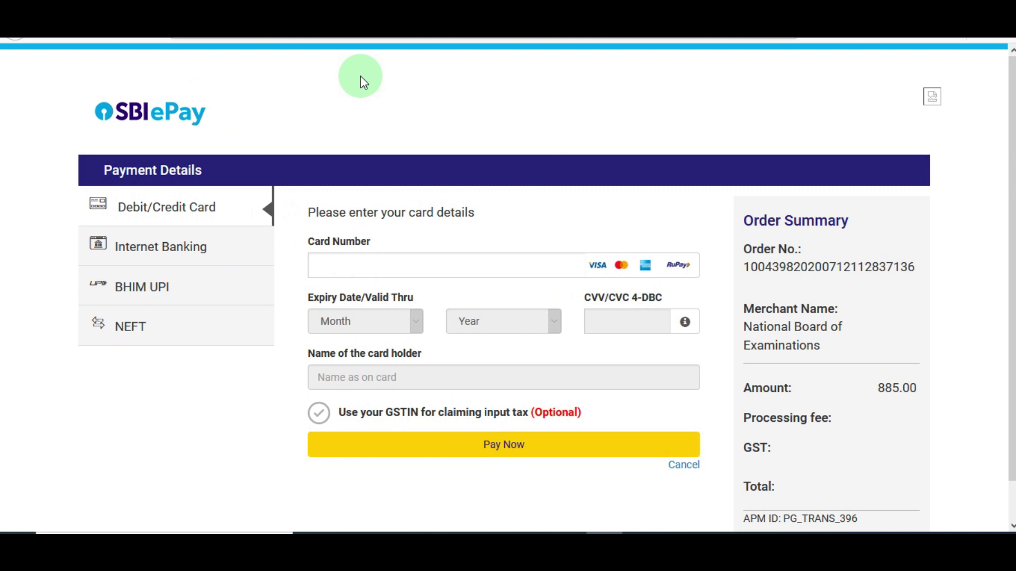
- Return to Candidate Login, then show advertisement 21005/RECT/2020 PDF from its top
{"action": "left_click", "coordinate": [524, 6]}
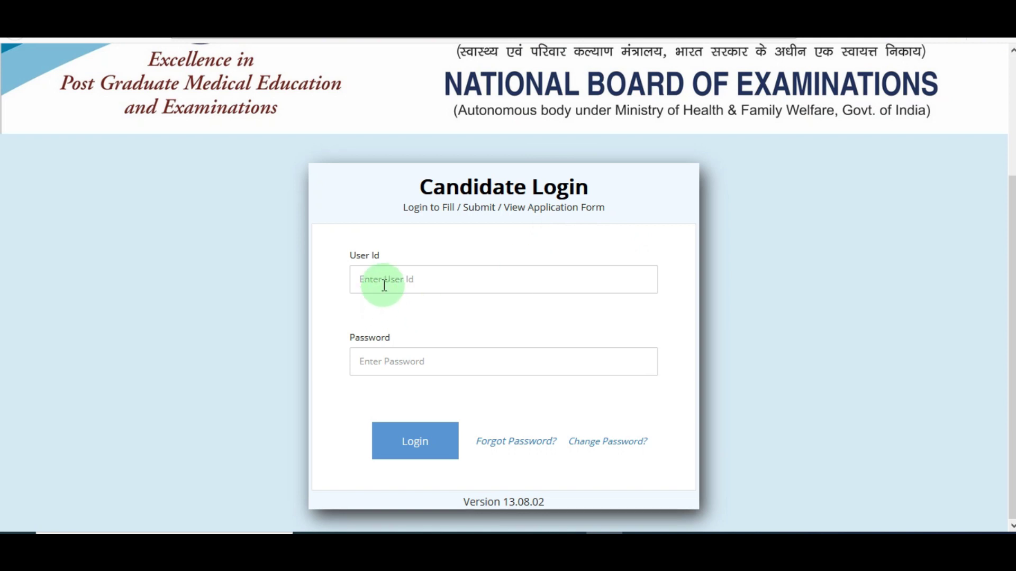
{"action": "left_click", "coordinate": [427, 457]}
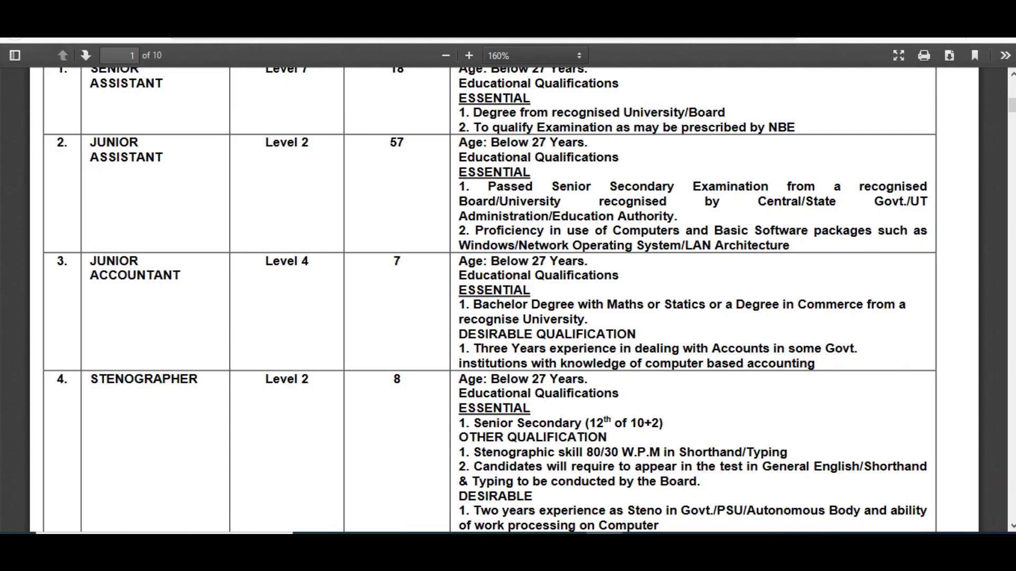
{"action": "left_click_drag", "start_coordinate": [1012, 104], "coordinate": [1012, 87]}
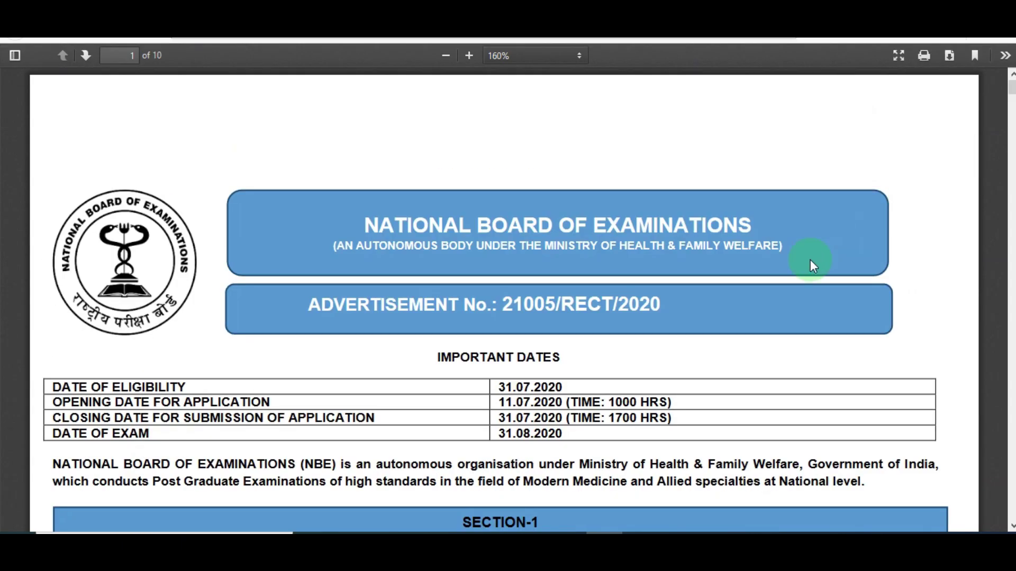